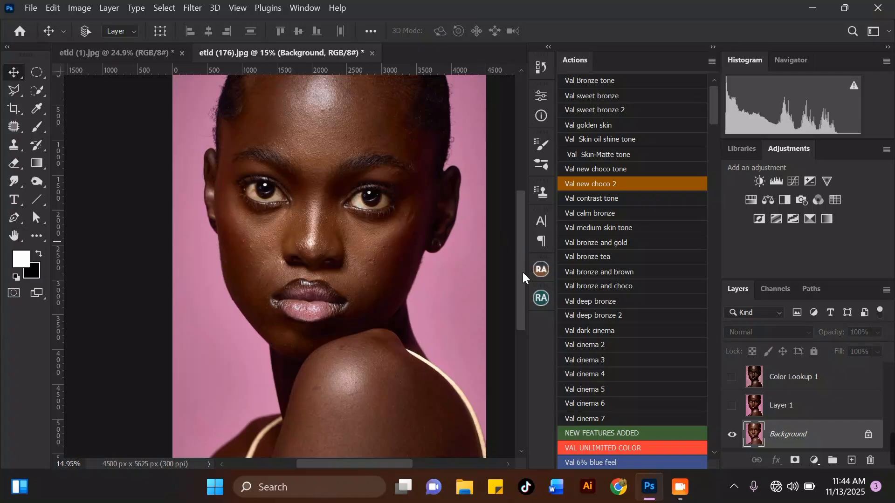
Step: Compare the original portrait with its retouched versions by toggling the visibility of Layer 1 and Color Lookup 1
left_click_drag(522, 272, 519, 263)
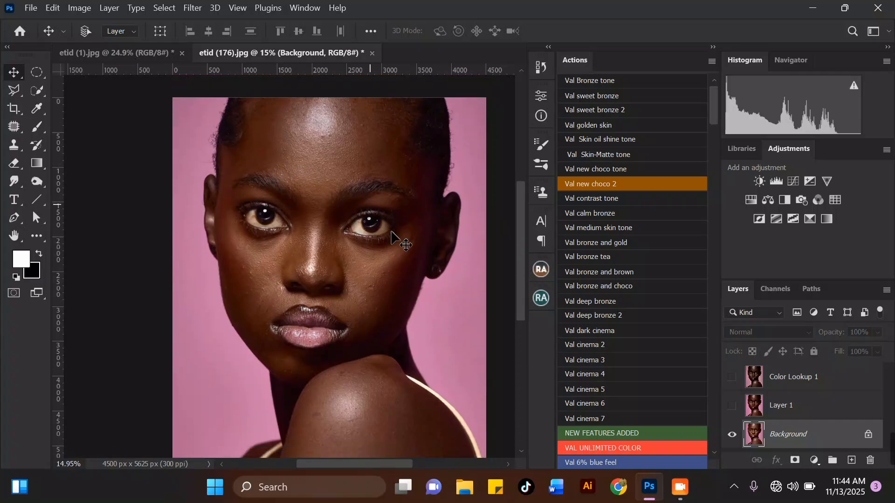
left_click(733, 405)
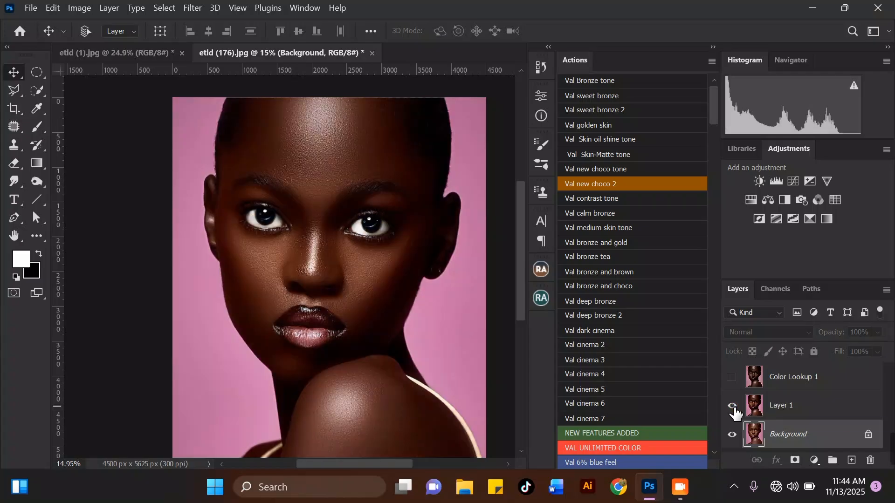
left_click(733, 378)
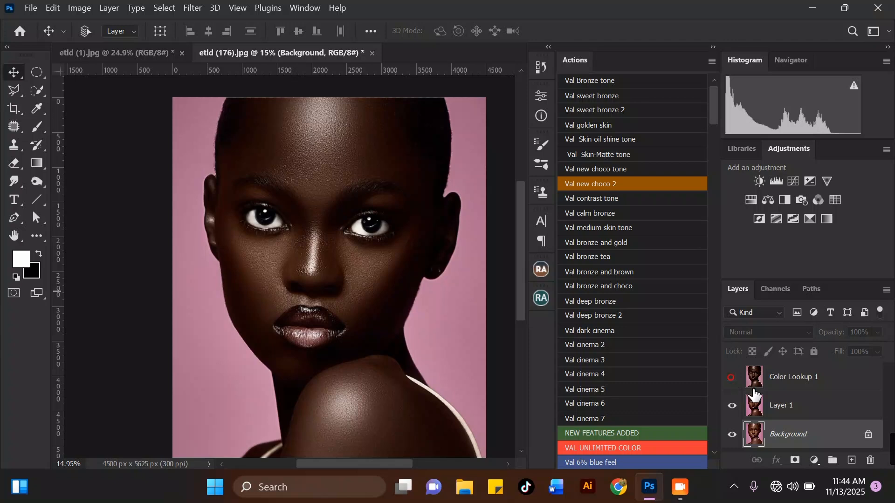
left_click(732, 378)
left_click(732, 407)
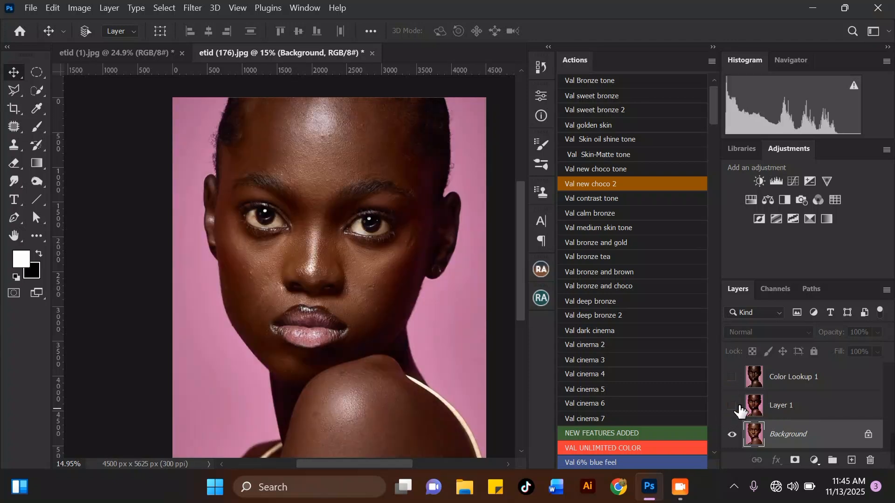
left_click(787, 406)
left_click(732, 406)
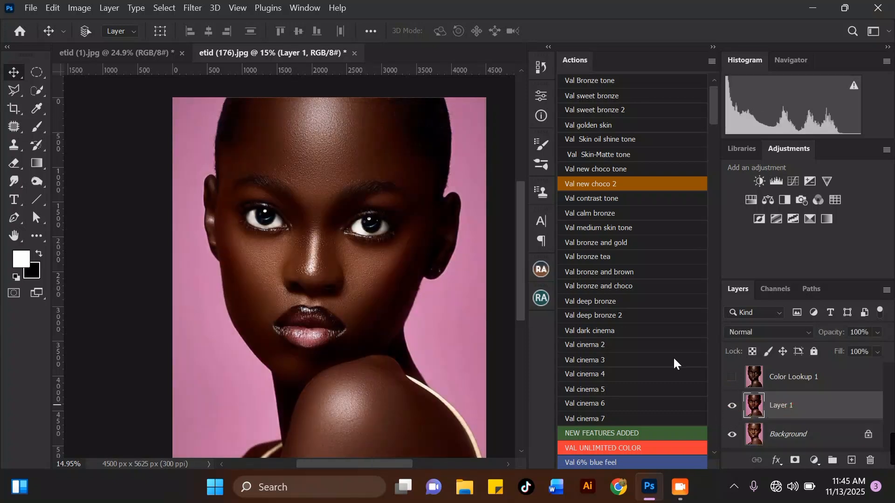
left_click(732, 378)
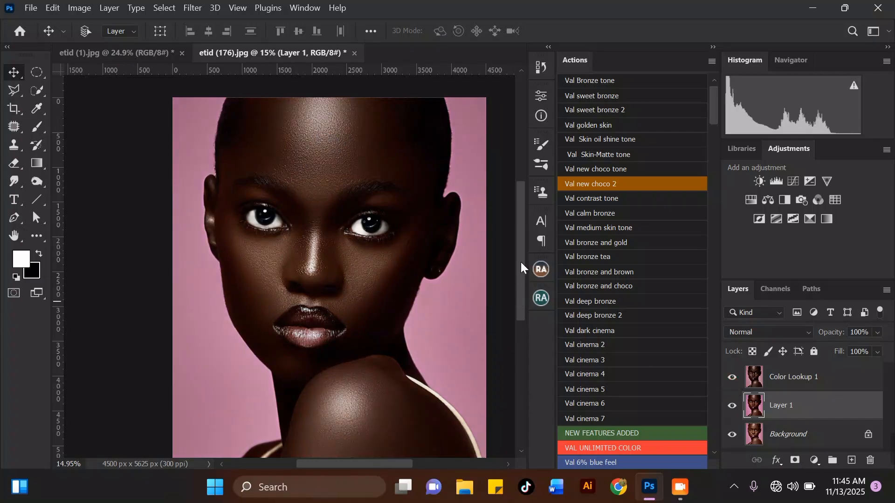
mouse_move(521, 262)
left_mouse_down()
mouse_move(519, 270)
mouse_move(511, 263)
left_mouse_up()
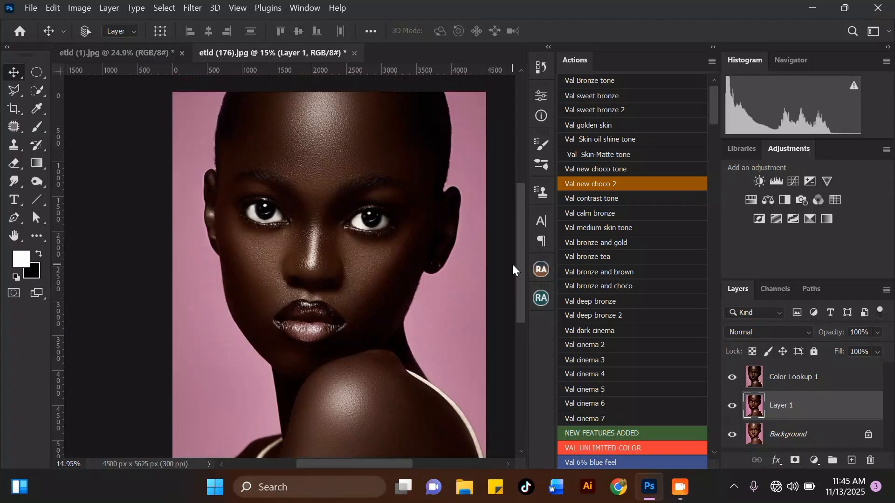
left_click(732, 377)
left_click(731, 405)
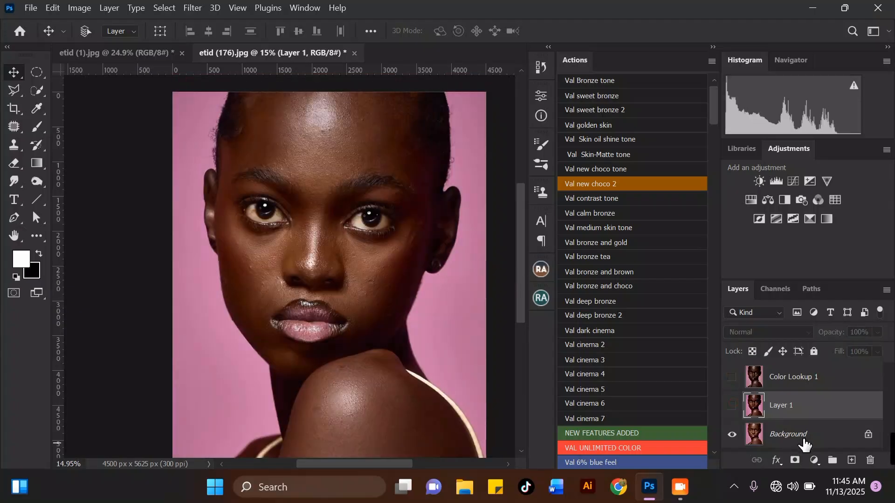
Step: Run the VAL FREQUENCY SP 8BIT action on the Background layer and continue through its introductory messages
left_click(804, 436)
scroll(343, 127, "up", 1)
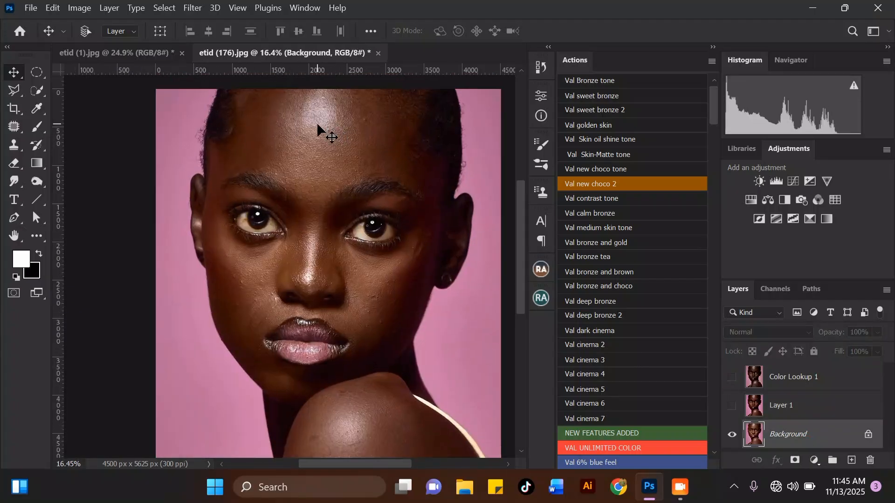
scroll(317, 124, "up", 1)
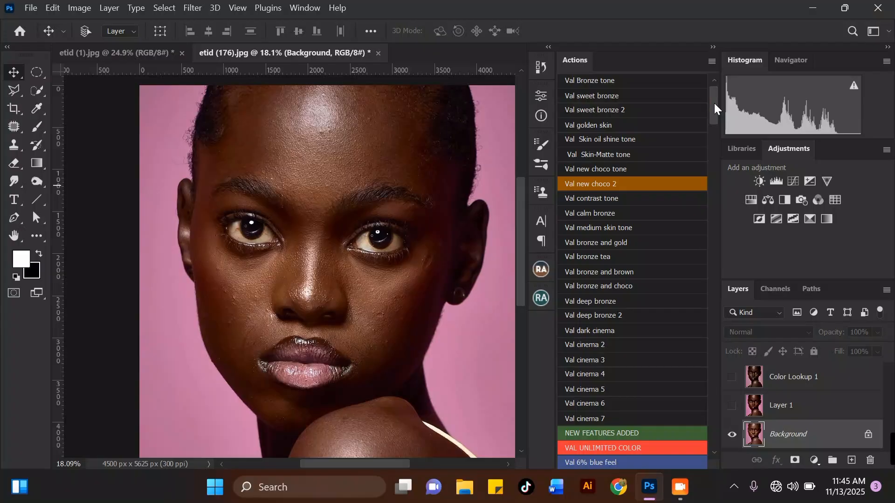
mouse_move(714, 103)
left_mouse_down()
mouse_move(703, 210)
mouse_move(716, 451)
mouse_move(730, 263)
mouse_move(714, 135)
mouse_move(701, 255)
mouse_move(707, 451)
mouse_move(715, 136)
mouse_move(715, 144)
left_mouse_up()
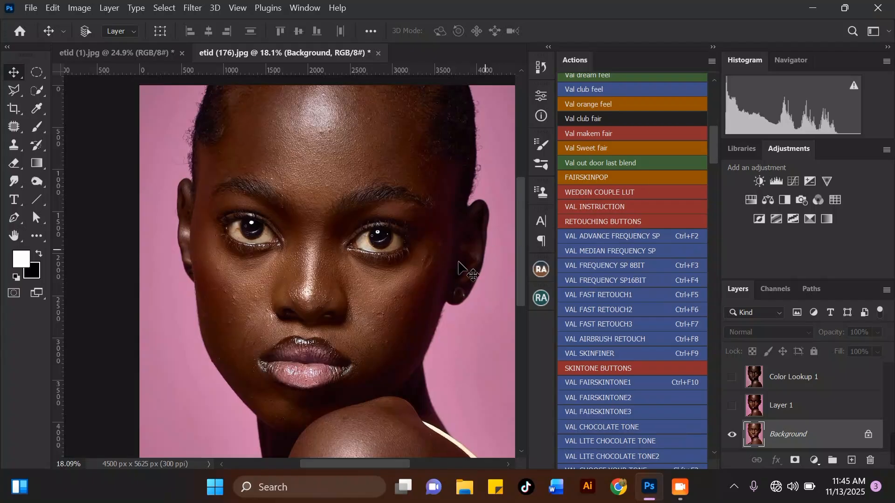
scroll(277, 108, "up", 1)
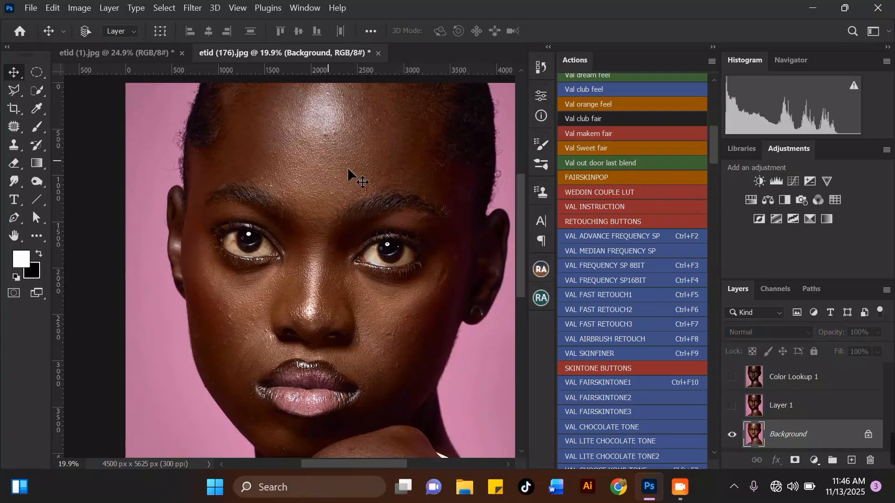
left_click(588, 267)
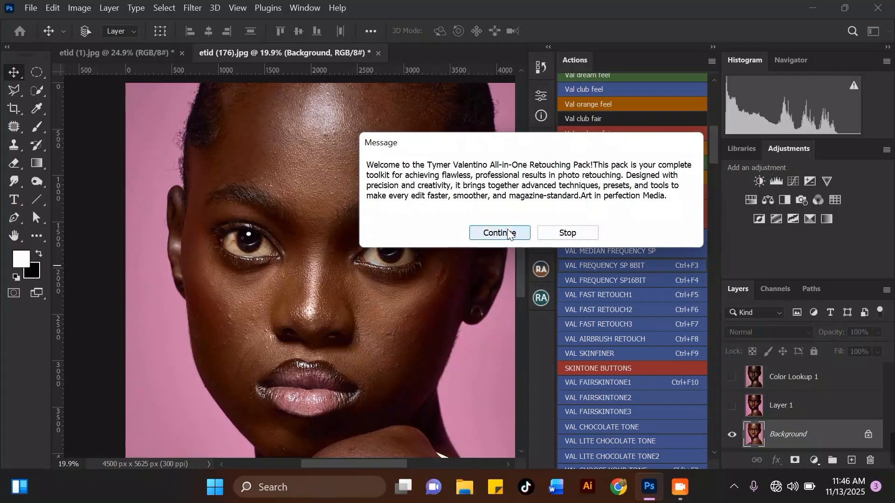
left_click_drag(519, 135, 579, 120)
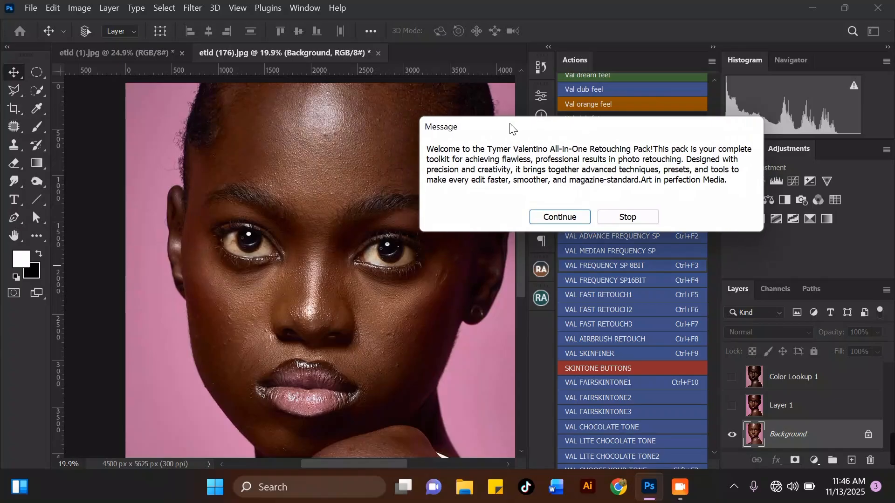
left_click(552, 217)
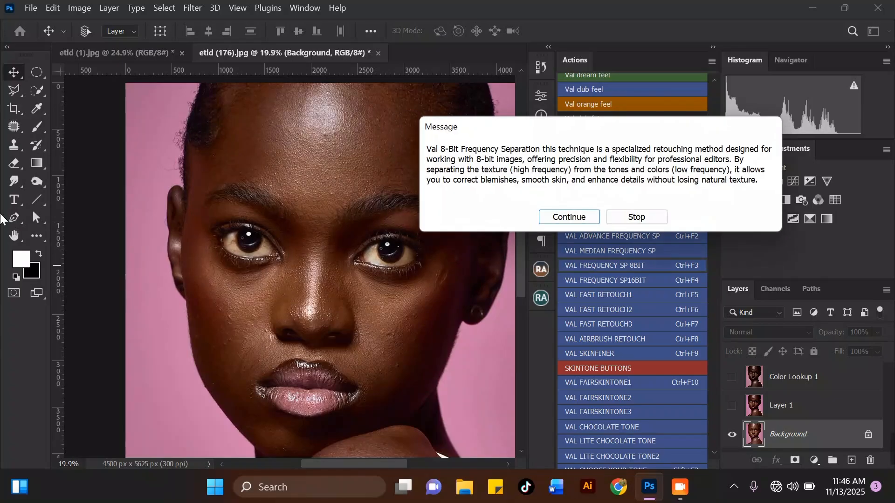
left_click_drag(498, 136, 350, 131)
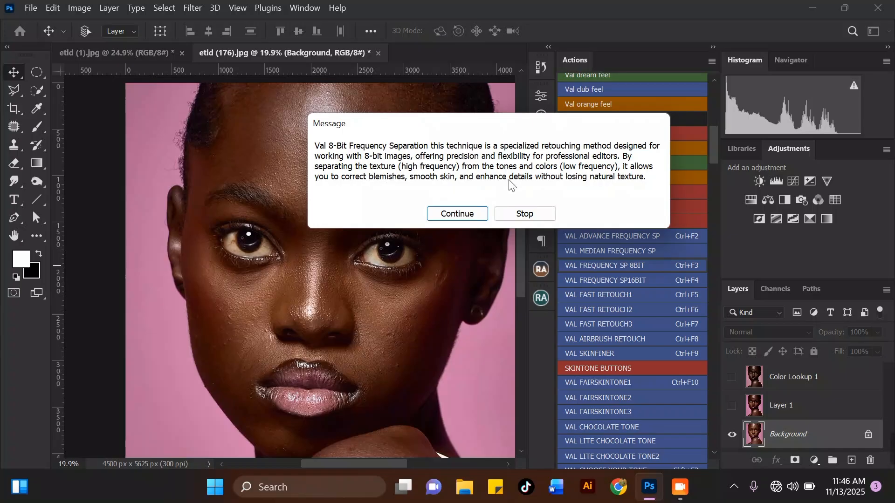
left_click_drag(406, 123, 511, 114)
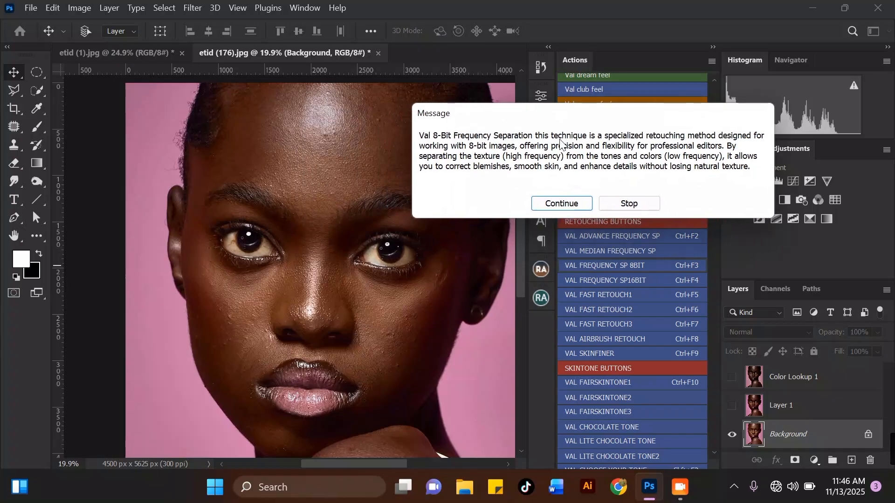
left_click(570, 204)
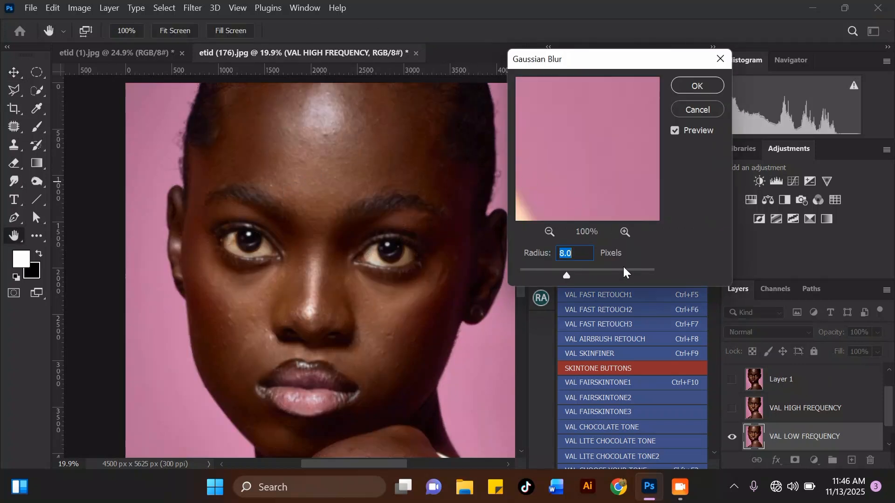
Step: Check the forehead and eyes in the Gaussian Blur preview and apply the blur with a 10-pixel radius
left_click(549, 233)
left_click(549, 233)
left_click(548, 233)
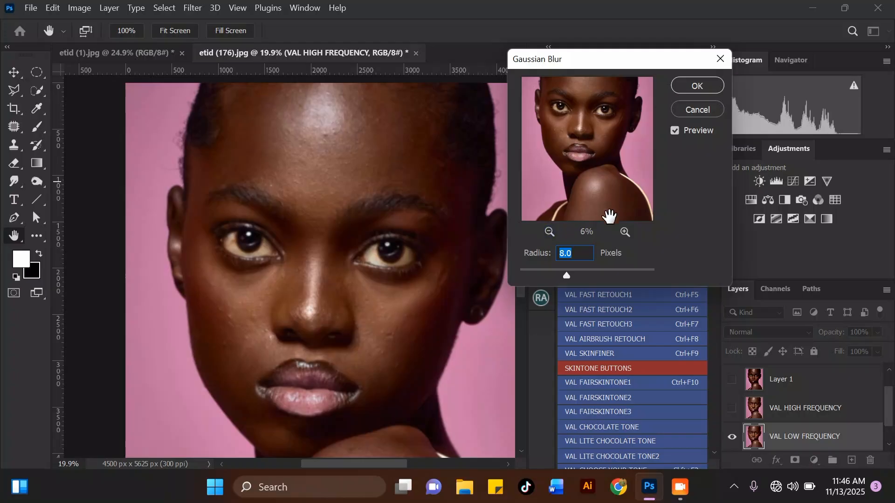
left_click(624, 232)
left_click(625, 231)
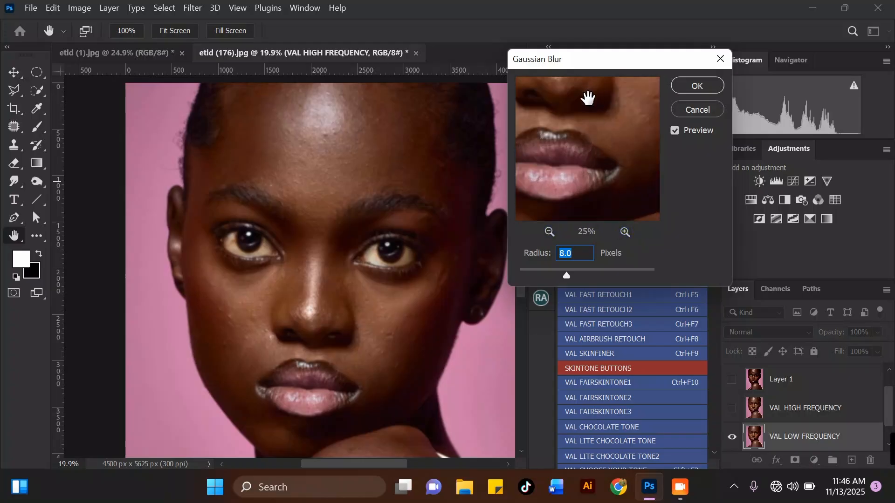
left_click_drag(587, 93, 620, 153)
left_click_drag(614, 122, 617, 247)
left_click_drag(611, 156, 598, 183)
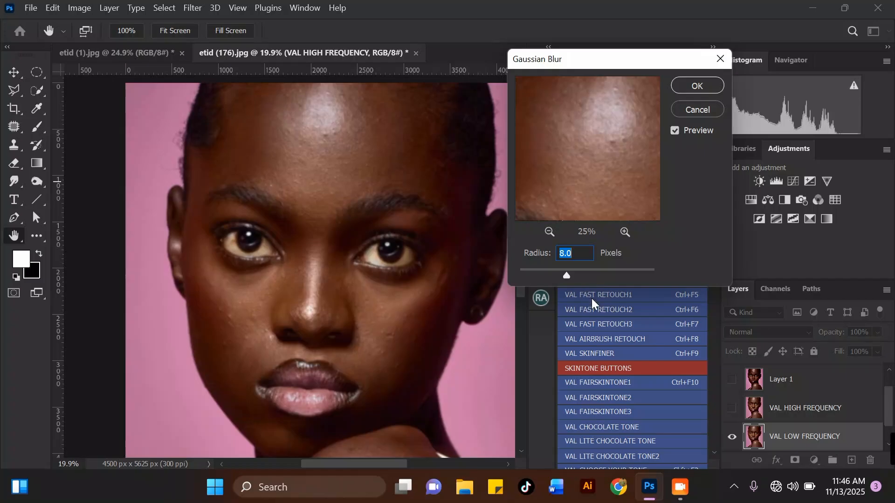
type("10")
left_click(549, 231)
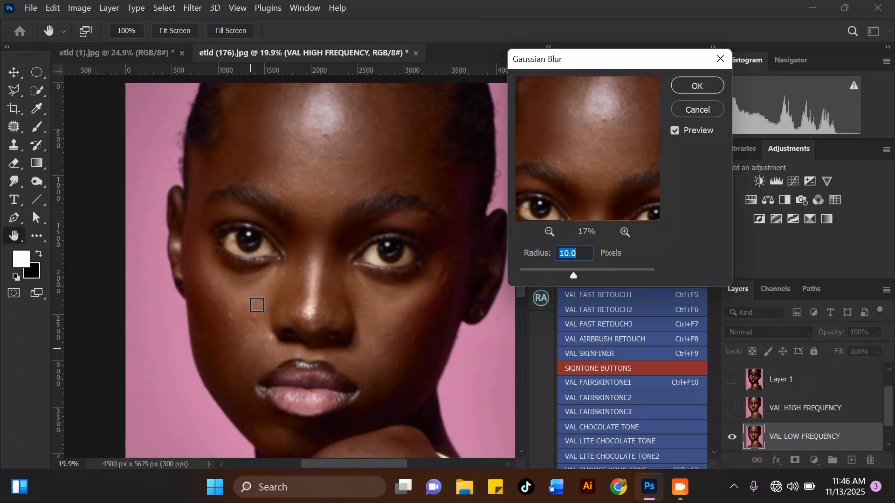
left_click_drag(617, 61, 602, 65)
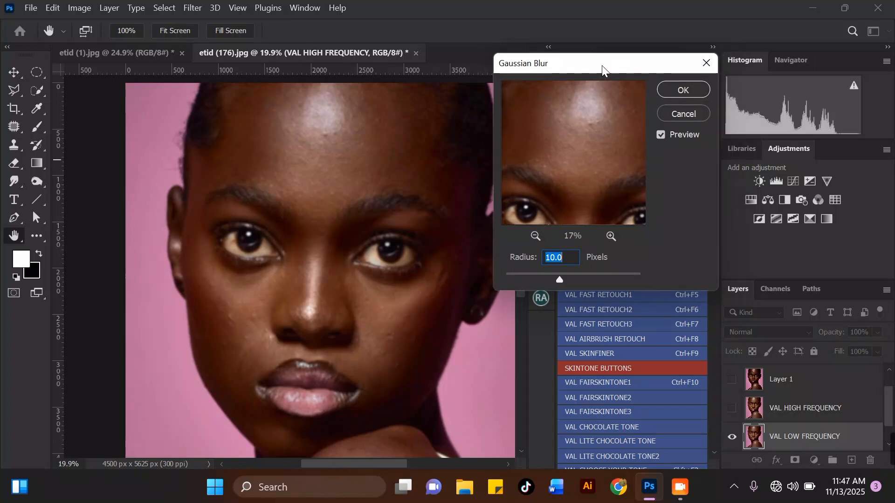
left_click(534, 236)
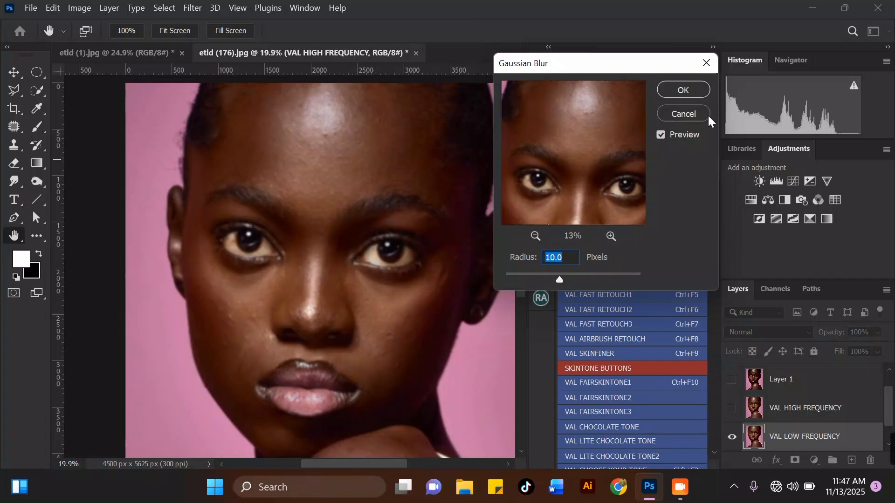
left_click(697, 92)
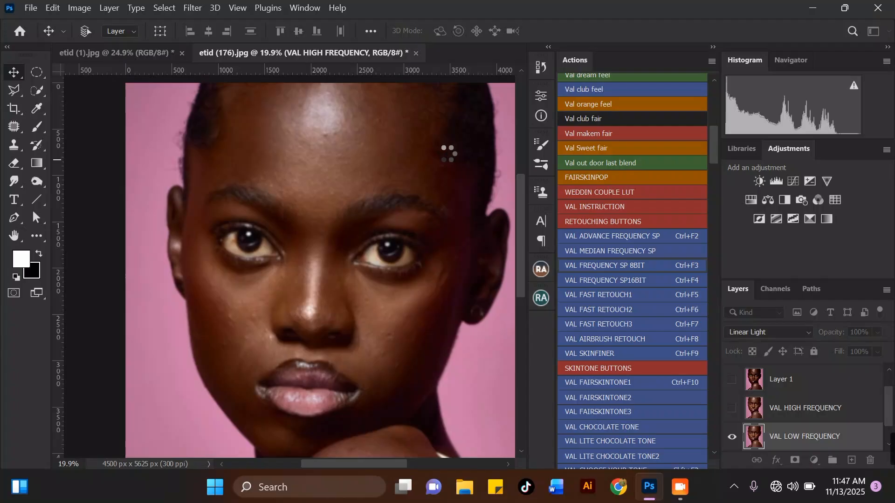
Step: Continue past the Mixer Brush settings message to finish the frequency separation action
left_click_drag(550, 122, 322, 127)
mouse_move(226, 125)
left_mouse_down()
mouse_move(367, 107)
mouse_move(408, 121)
left_mouse_up()
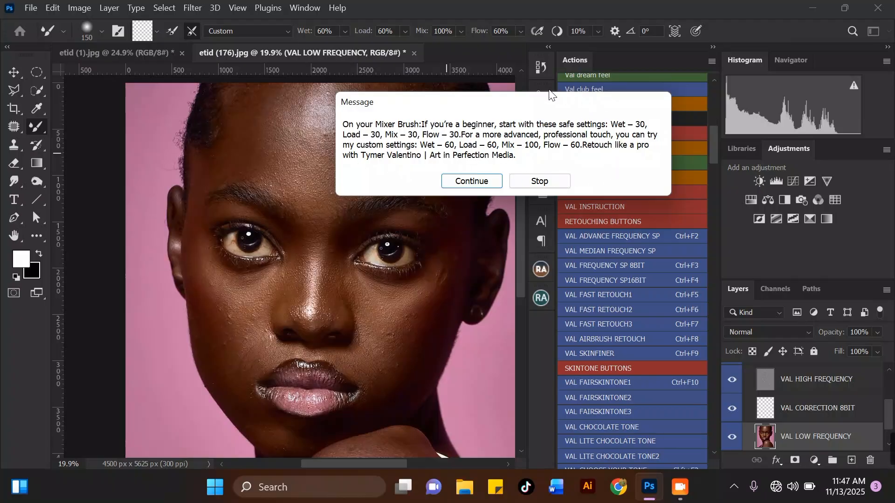
left_click(493, 182)
Step: Review the frequency separation layers and choose the Mixer Brush tool for the VAL LOW FREQUENCY layer
scroll(893, 419, "down", 2)
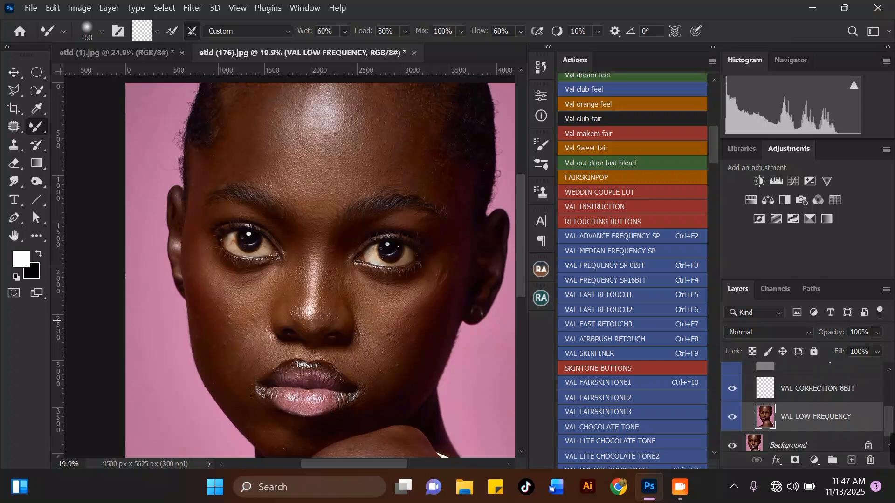
scroll(892, 428, "up", 3)
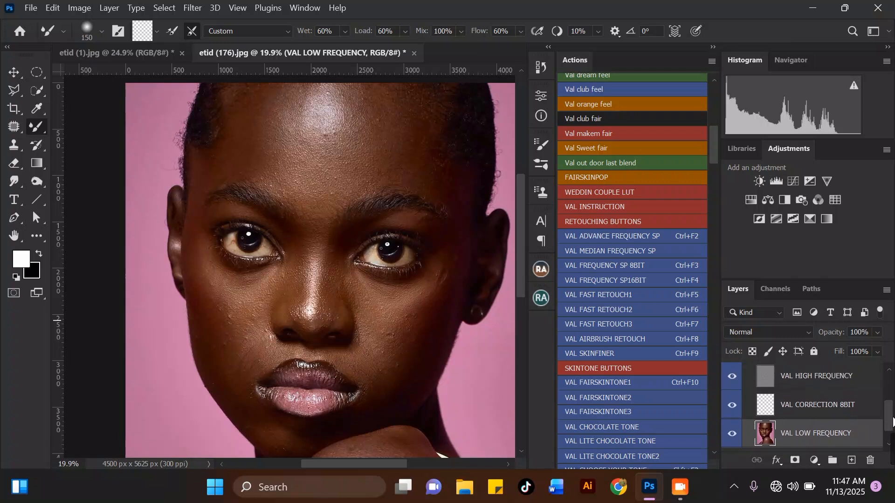
left_click_drag(892, 415, 893, 419)
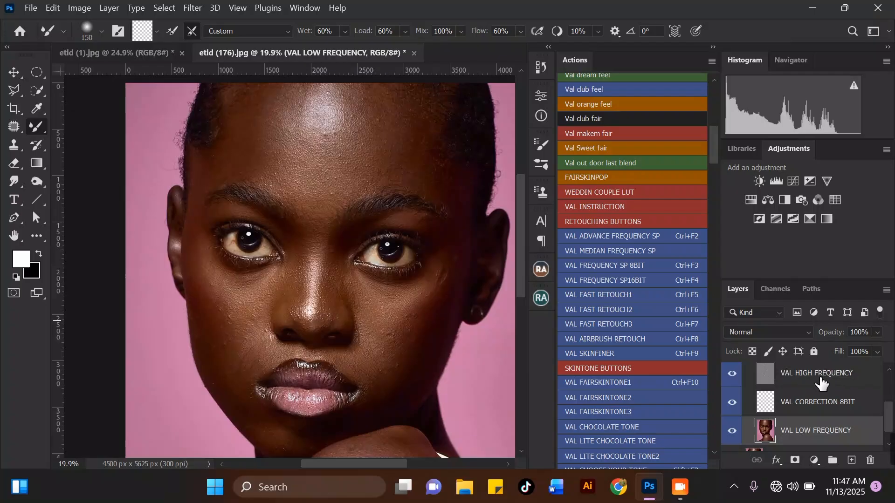
left_click_drag(890, 422, 890, 426)
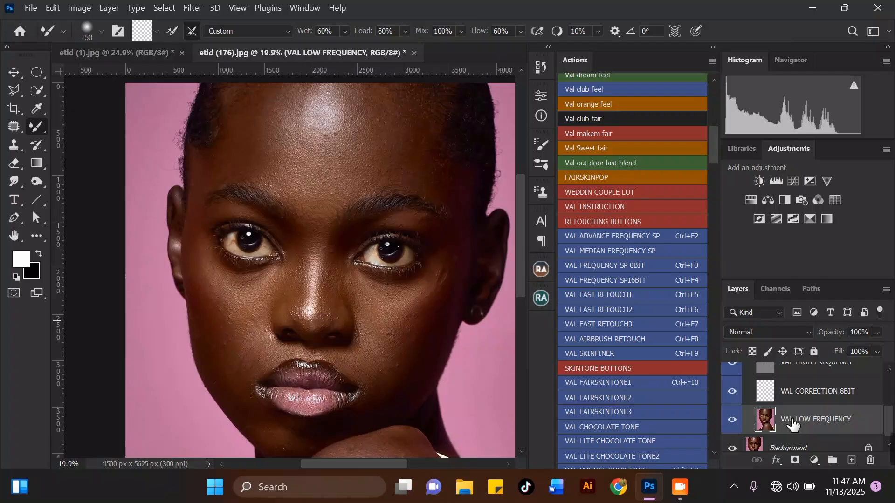
left_click(33, 124)
left_click(94, 155)
Step: Enlarge the Mixer Brush to 500 pixels for blending the skin on the forehead
scroll(297, 196, "down", 2)
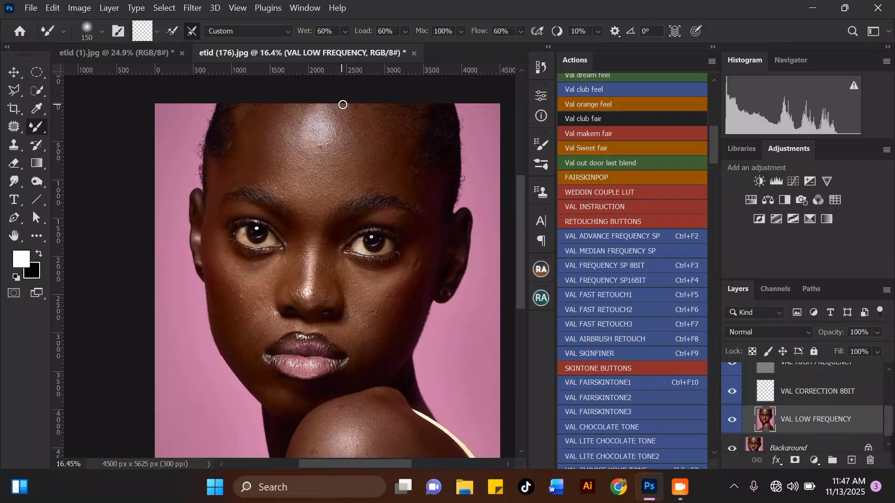
scroll(343, 104, "up", 3)
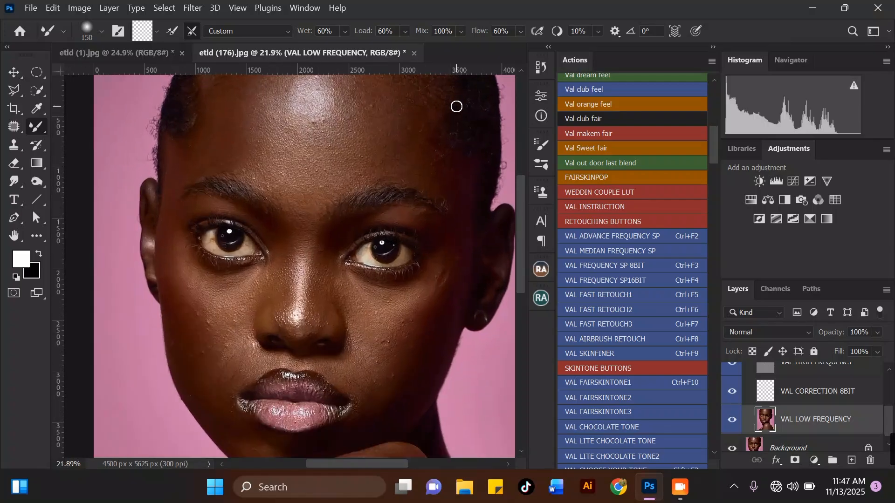
scroll(357, 126, "down", 2)
scroll(312, 214, "down", 2)
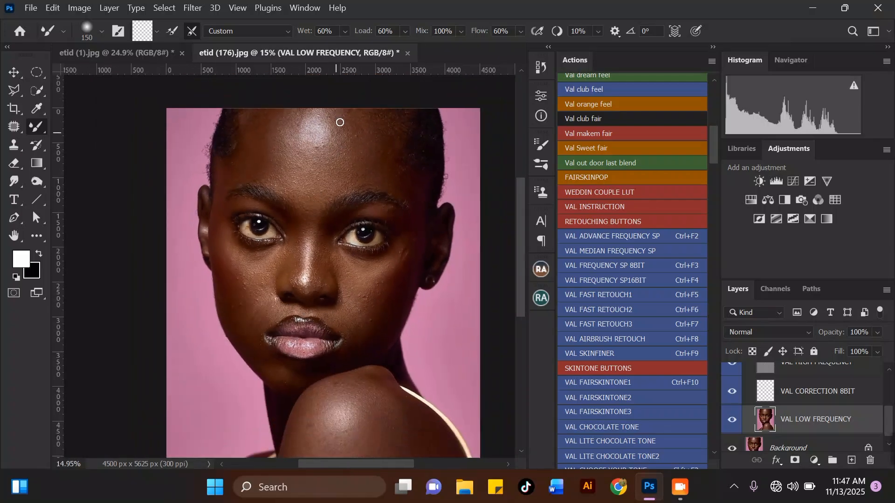
scroll(370, 107, "up", 2)
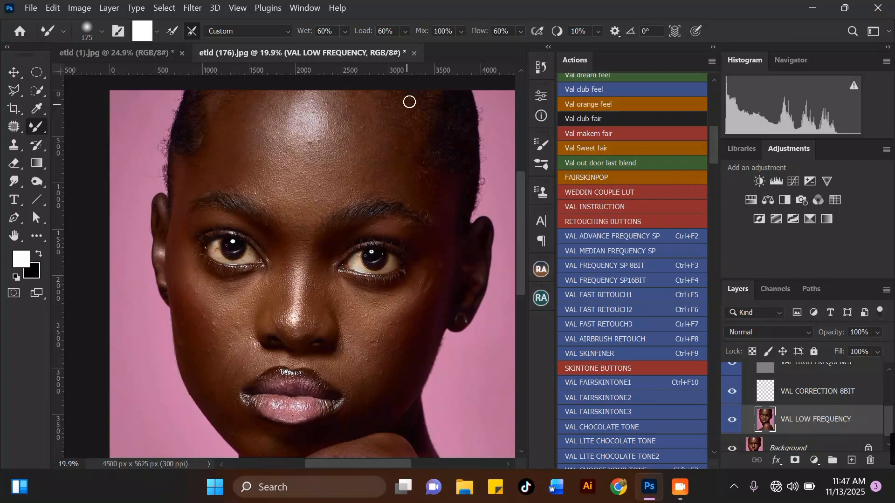
key("]")
key("]")
key("]")
key("]")
key("]")
scroll(414, 97, "up", 2)
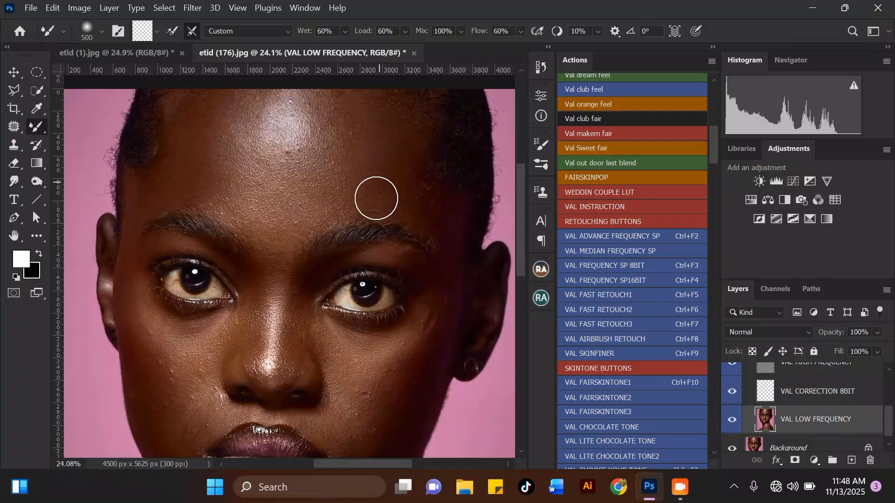
Step: Blend the skin on the upper-right forehead of the VAL LOW FREQUENCY layer with a 600-pixel Mixer Brush
scroll(400, 146, "down", 2)
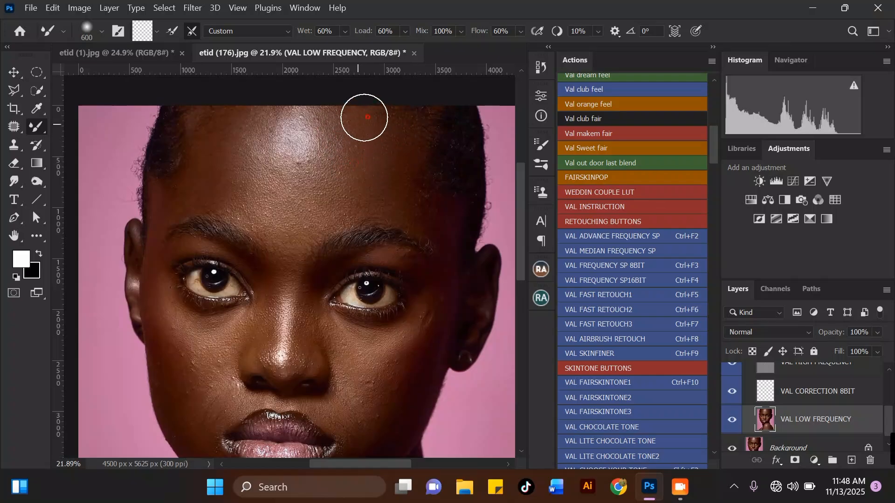
mouse_move(360, 123)
left_mouse_down()
mouse_move(352, 183)
mouse_move(367, 153)
left_mouse_up()
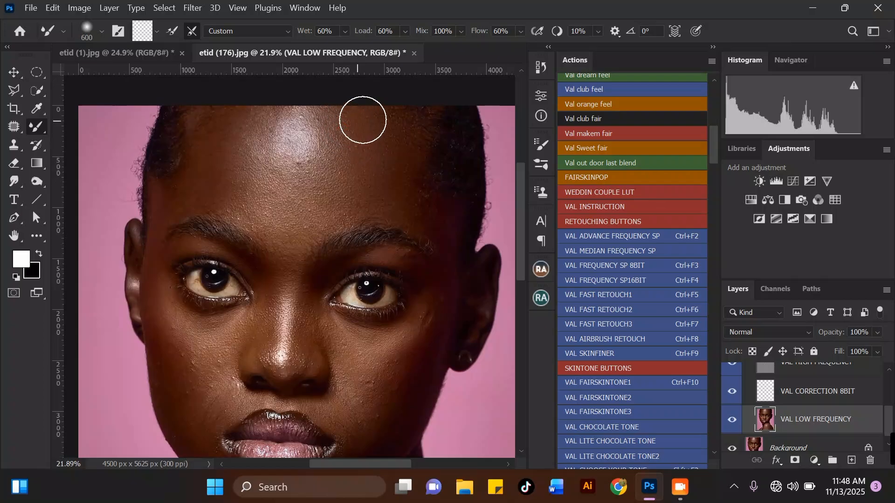
mouse_move(381, 155)
left_mouse_down()
mouse_move(386, 122)
mouse_move(388, 146)
left_mouse_up()
Step: Blend the bright highlight in the middle of the forehead and the skin toward the left temple with a 500-pixel Mixer Brush
key("[")
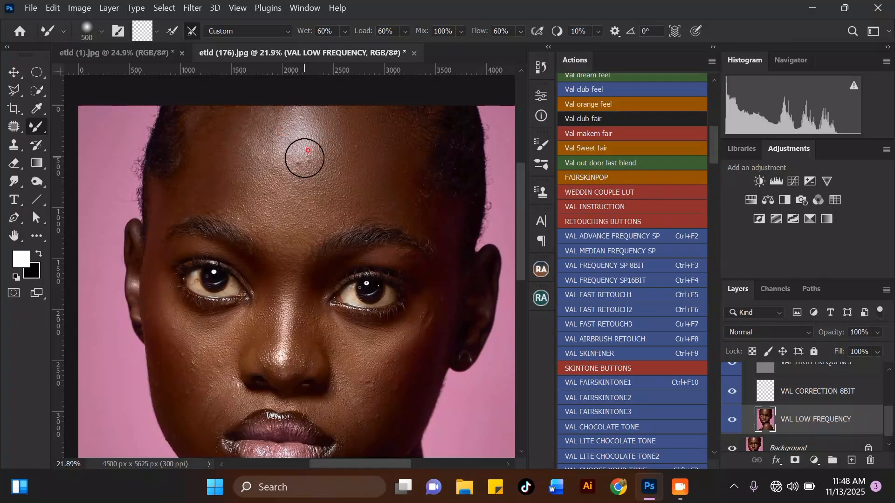
mouse_move(267, 161)
left_mouse_down()
mouse_move(276, 142)
mouse_move(292, 159)
mouse_move(316, 135)
mouse_move(282, 129)
mouse_move(279, 142)
mouse_move(298, 147)
mouse_move(279, 113)
mouse_move(318, 137)
mouse_move(251, 159)
mouse_move(268, 126)
mouse_move(245, 147)
mouse_move(314, 165)
mouse_move(325, 141)
mouse_move(295, 159)
mouse_move(320, 136)
mouse_move(313, 142)
mouse_move(311, 120)
mouse_move(343, 133)
mouse_move(338, 119)
mouse_move(300, 113)
mouse_move(349, 138)
mouse_move(360, 120)
mouse_move(340, 184)
mouse_move(329, 182)
mouse_move(339, 214)
mouse_move(392, 168)
mouse_move(385, 171)
mouse_move(368, 136)
mouse_move(349, 126)
left_mouse_up()
key("]")
key("]")
key("[")
mouse_move(221, 151)
left_mouse_down()
mouse_move(222, 188)
mouse_move(229, 188)
mouse_move(233, 149)
mouse_move(220, 173)
mouse_move(234, 135)
mouse_move(221, 142)
mouse_move(246, 125)
mouse_move(239, 151)
mouse_move(251, 202)
mouse_move(259, 192)
mouse_move(213, 168)
mouse_move(215, 199)
left_mouse_up()
key("[")
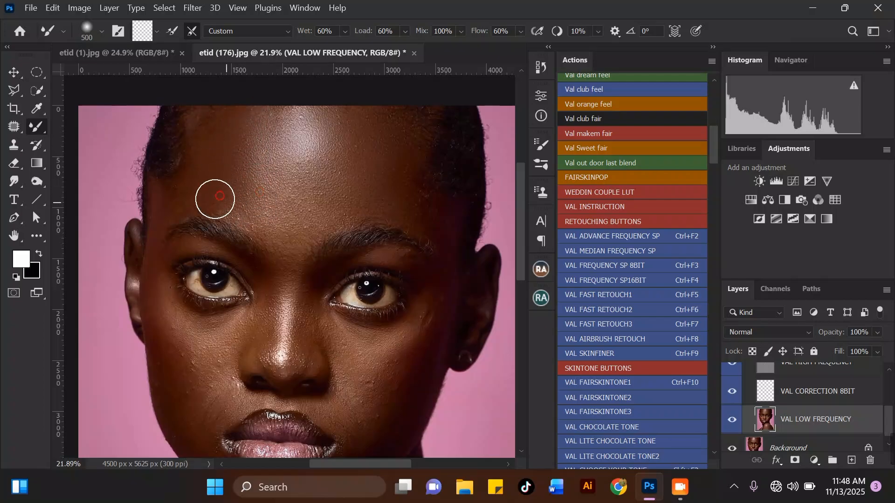
Step: Smooth the forehead tones from the left temple across to the right temple, adjusting the Mixer Brush between 500 and 600 pixels
mouse_move(205, 147)
left_mouse_down()
mouse_move(199, 191)
mouse_move(212, 129)
mouse_move(250, 113)
mouse_move(251, 132)
mouse_move(234, 154)
mouse_move(242, 188)
mouse_move(246, 204)
mouse_move(258, 195)
mouse_move(237, 157)
mouse_move(251, 169)
mouse_move(260, 209)
mouse_move(275, 212)
mouse_move(302, 209)
mouse_move(315, 192)
mouse_move(316, 142)
mouse_move(333, 174)
mouse_move(312, 127)
mouse_move(299, 145)
mouse_move(289, 136)
mouse_move(260, 142)
mouse_move(263, 196)
mouse_move(341, 133)
mouse_move(303, 122)
mouse_move(260, 138)
mouse_move(256, 132)
mouse_move(270, 135)
mouse_move(281, 120)
mouse_move(261, 160)
mouse_move(314, 141)
mouse_move(378, 158)
mouse_move(369, 139)
mouse_move(289, 117)
mouse_move(289, 141)
mouse_move(326, 153)
mouse_move(310, 149)
mouse_move(346, 184)
mouse_move(345, 209)
mouse_move(317, 216)
mouse_move(284, 206)
mouse_move(266, 224)
mouse_move(365, 204)
mouse_move(393, 122)
mouse_move(388, 142)
mouse_move(367, 118)
mouse_move(396, 147)
mouse_move(379, 196)
mouse_move(391, 168)
left_mouse_up()
key("]")
key("]")
key("]")
key("]")
key("[")
key("]")
key("[")
key("[")
key("[")
key("]")
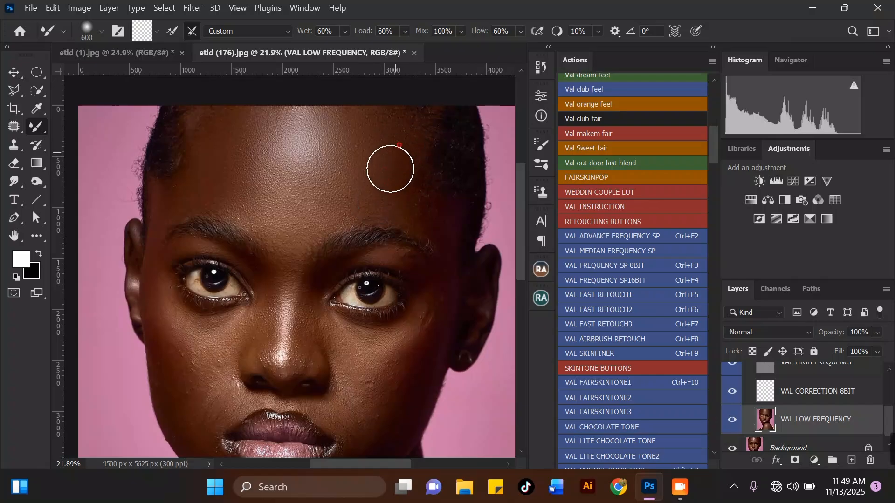
Step: Soften the edges of the forehead highlight and the areas on both sides of it with 700- and 600-pixel Mixer Brush strokes
scroll(383, 112, "down", 2)
key("]")
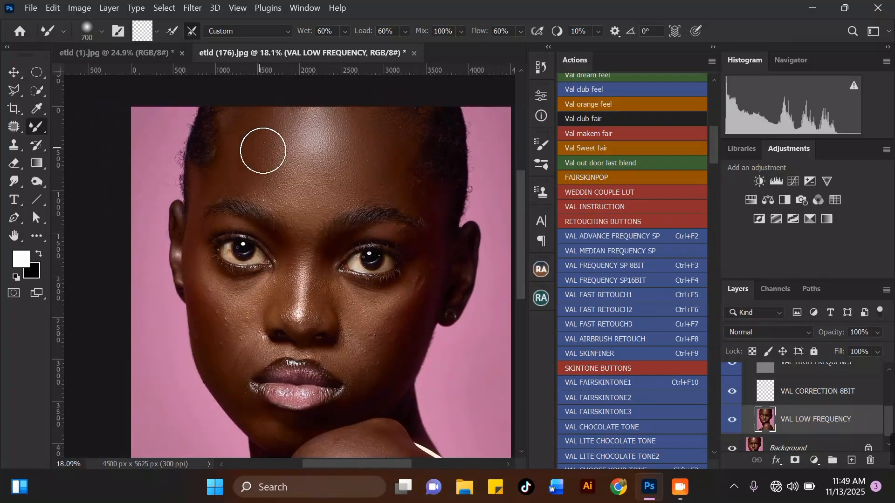
mouse_move(273, 127)
left_mouse_down()
mouse_move(261, 165)
mouse_move(272, 182)
mouse_move(348, 117)
mouse_move(395, 165)
left_mouse_up()
key("bracketleft")
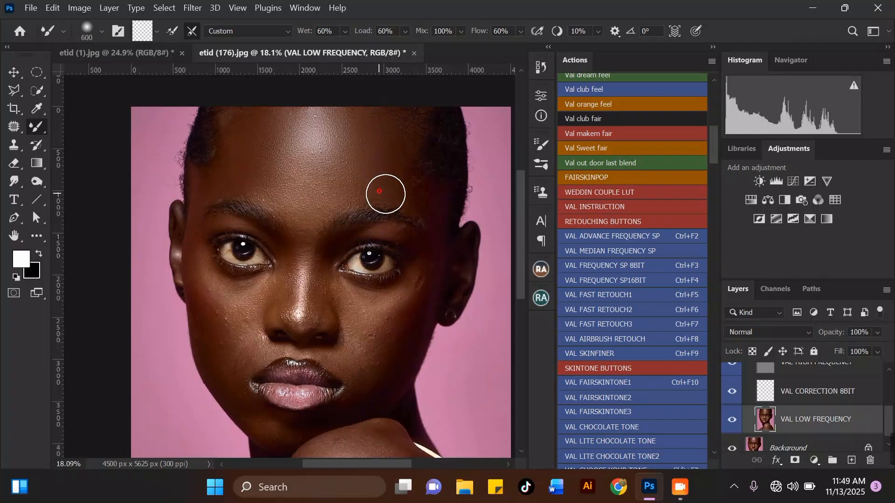
key("bracketright")
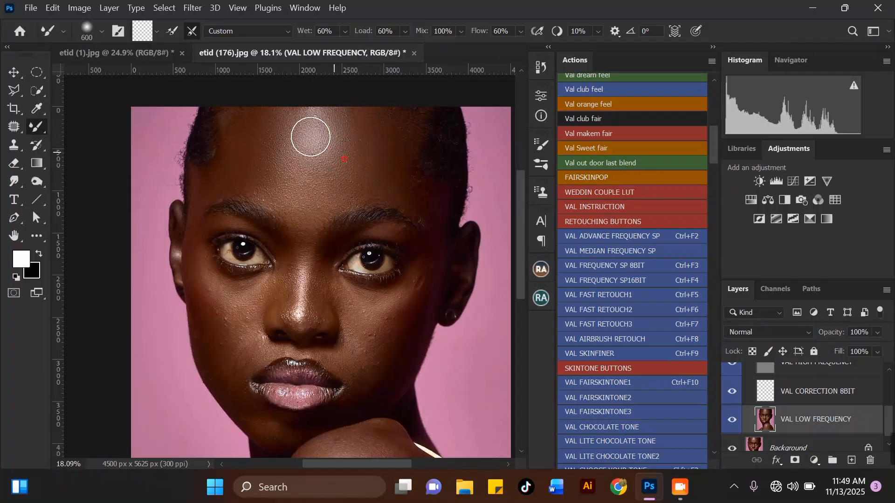
mouse_move(278, 181)
left_mouse_down()
mouse_move(275, 155)
mouse_move(287, 152)
mouse_move(272, 190)
left_mouse_up()
left_click_drag(357, 176, 355, 165)
Step: Blend the skin of the lower forehead just above the eyebrows using a Mixer Brush of up to 700 pixels
scroll(280, 232, "down", 1)
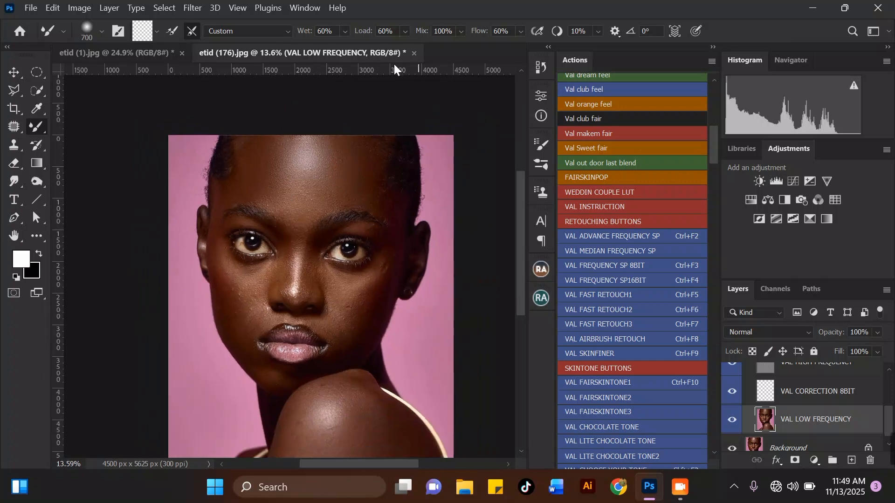
scroll(262, 160, "up", 1)
key("bracketleft")
mouse_move(297, 220)
left_mouse_down()
mouse_move(281, 179)
mouse_move(303, 221)
mouse_move(362, 197)
mouse_move(366, 203)
mouse_move(350, 175)
mouse_move(321, 197)
mouse_move(321, 210)
mouse_move(287, 197)
mouse_move(294, 211)
mouse_move(321, 200)
mouse_move(324, 215)
mouse_move(333, 177)
mouse_move(319, 188)
mouse_move(286, 150)
mouse_move(310, 137)
mouse_move(270, 194)
mouse_move(296, 219)
mouse_move(278, 205)
left_mouse_up()
key("bracketright")
key("bracketleft")
key("bracketleft")
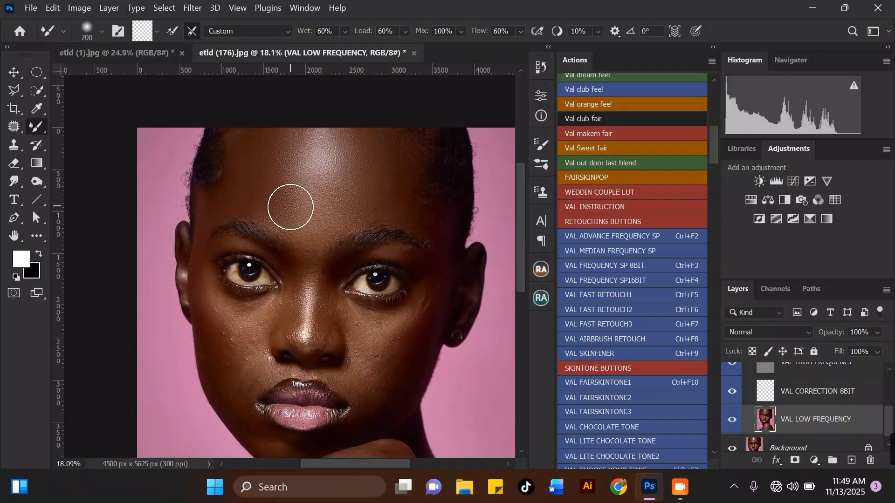
Step: Blend both sides of the forehead down toward the space between the eyebrows with the Mixer Brush at 600 to 700 pixels
key("bracketright")
key("bracketright")
scroll(281, 169, "down", 1)
key("bracketleft")
scroll(281, 169, "up", 3)
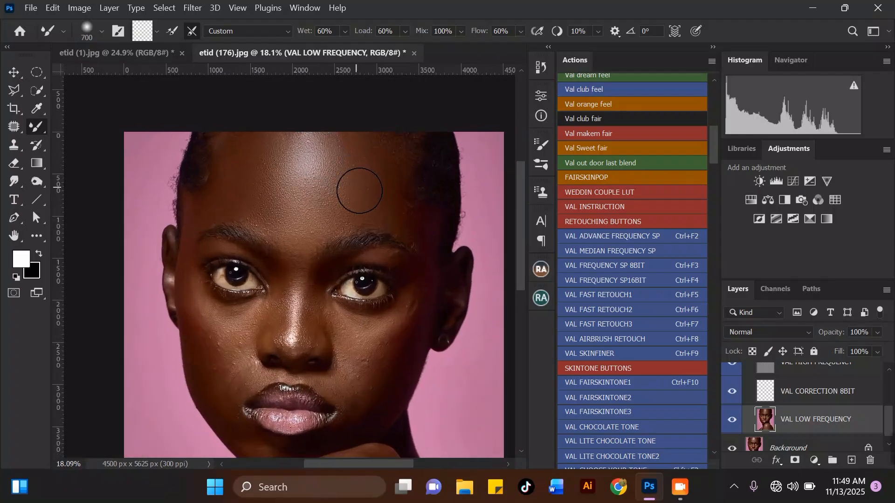
left_click_drag(375, 175, 331, 220)
left_click_drag(236, 175, 272, 242)
key("bracketleft")
key("bracketleft")
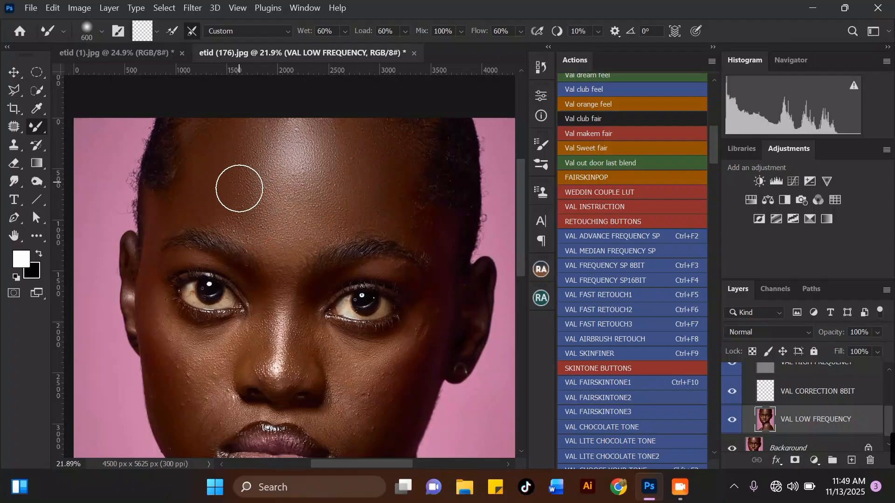
key("bracketright")
key("bracketright")
Step: Compare the forehead before and after blending by hiding and reshowing the VAL FREQUENCY SP8BIT group
scroll(279, 186, "down", 1)
scroll(253, 149, "down", 1)
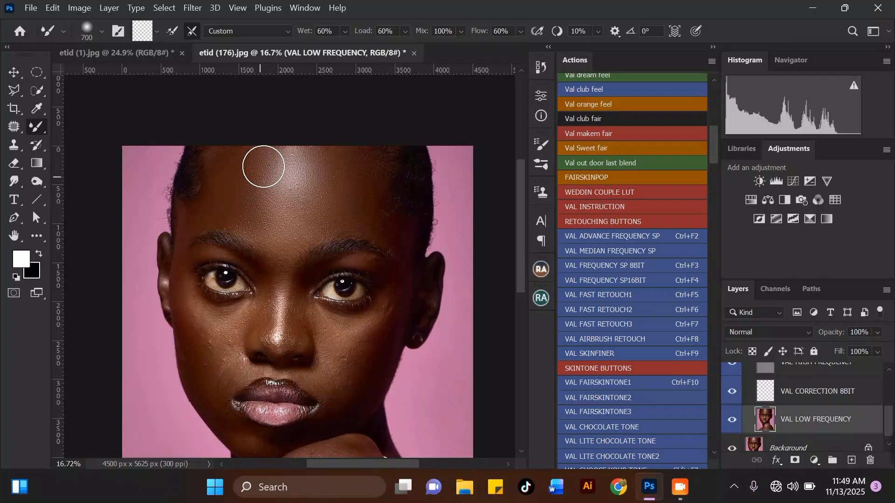
scroll(310, 191, "down", 1)
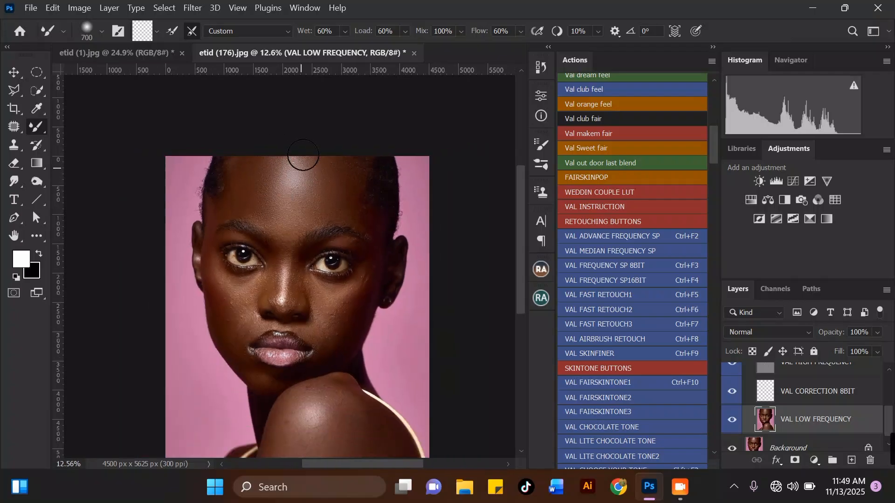
scroll(304, 187, "up", 1)
scroll(745, 395, "up", 2)
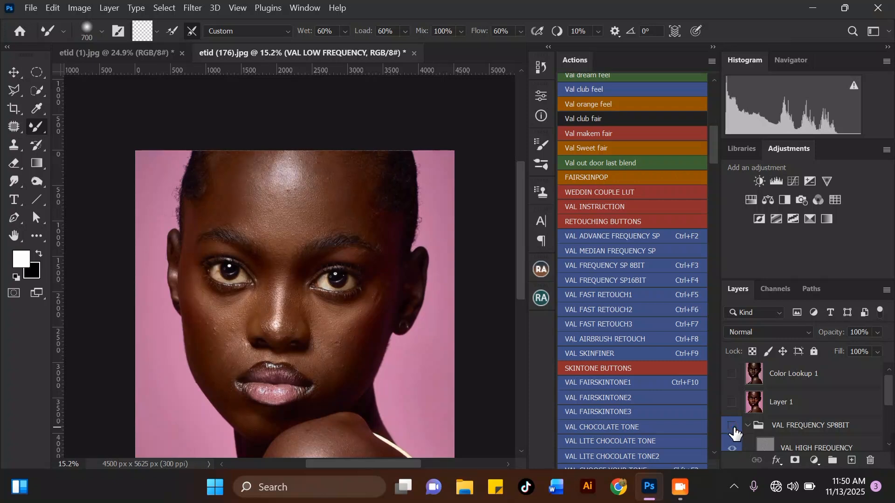
scroll(374, 213, "up", 3)
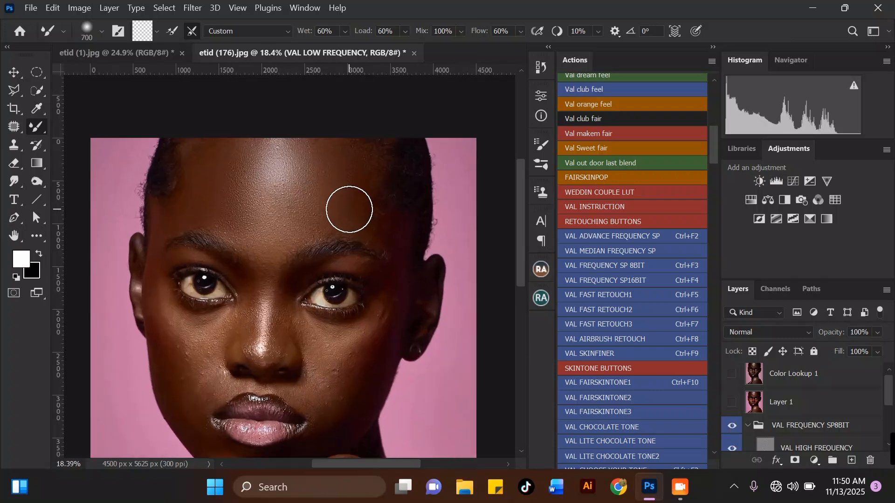
Step: Blend the right side of the forehead down to the right eyebrow with a 600-pixel Mixer Brush, reducing it to 500 pixels
key("bracketleft")
mouse_move(352, 194)
left_mouse_down()
mouse_move(357, 161)
mouse_move(352, 192)
mouse_move(381, 238)
mouse_move(371, 242)
mouse_move(366, 152)
mouse_move(351, 226)
mouse_move(342, 232)
mouse_move(342, 192)
mouse_move(341, 217)
mouse_move(328, 210)
mouse_move(304, 233)
mouse_move(308, 222)
mouse_move(316, 220)
mouse_move(305, 237)
left_mouse_up()
key("bracketleft")
key("bracketright")
key("bracketleft")
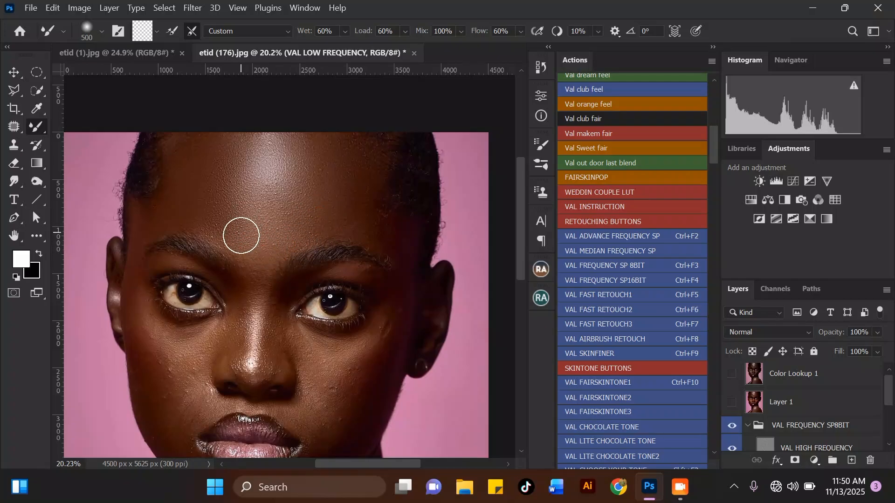
Step: Blend the left and central forehead and the left temple along the hairline, varying the Mixer Brush between 400 and 600 pixels
key("bracketright")
mouse_move(226, 217)
left_mouse_down()
mouse_move(214, 230)
mouse_move(216, 168)
mouse_move(234, 153)
mouse_move(234, 174)
left_mouse_up()
key("bracketleft")
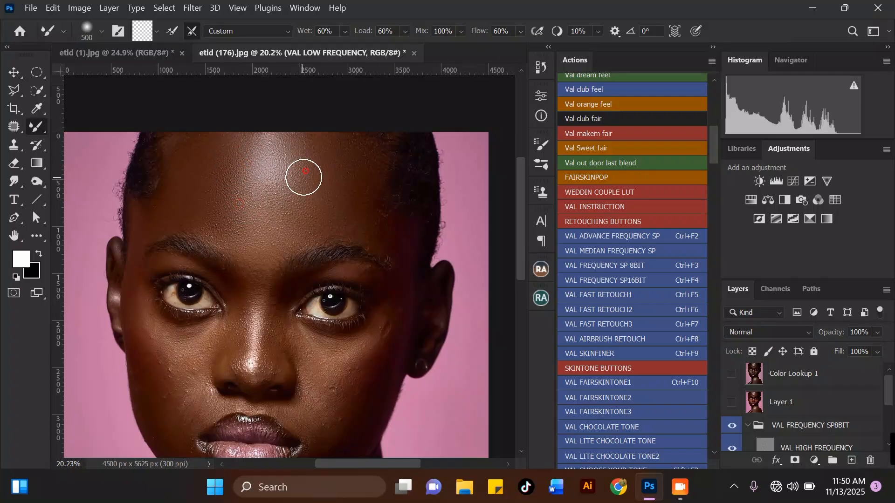
key("bracketright")
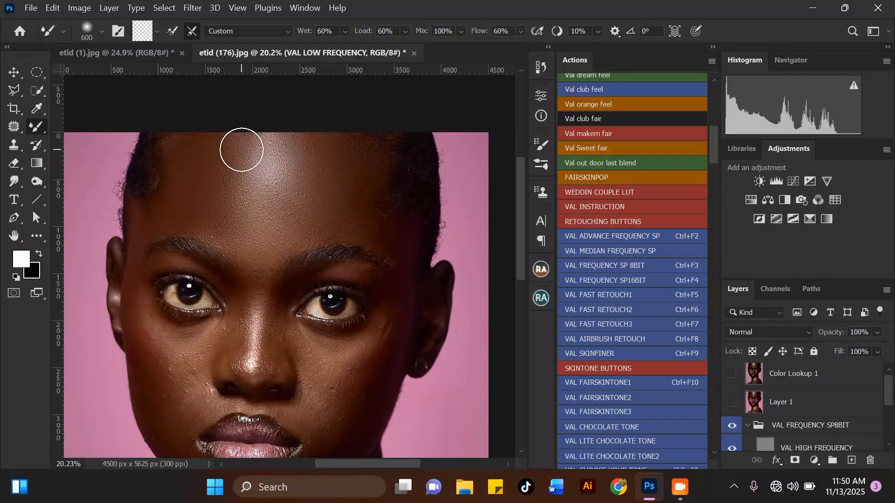
mouse_move(234, 193)
left_mouse_down()
mouse_move(247, 217)
mouse_move(328, 232)
mouse_move(346, 191)
mouse_move(323, 200)
mouse_move(317, 166)
mouse_move(299, 162)
mouse_move(294, 234)
mouse_move(231, 205)
mouse_move(242, 203)
mouse_move(236, 225)
mouse_move(248, 240)
left_mouse_up()
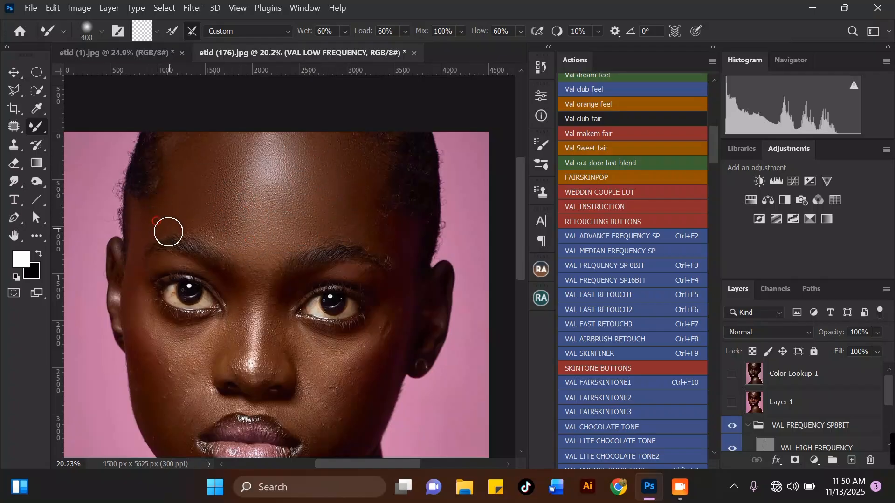
left_click_drag(162, 194, 173, 145)
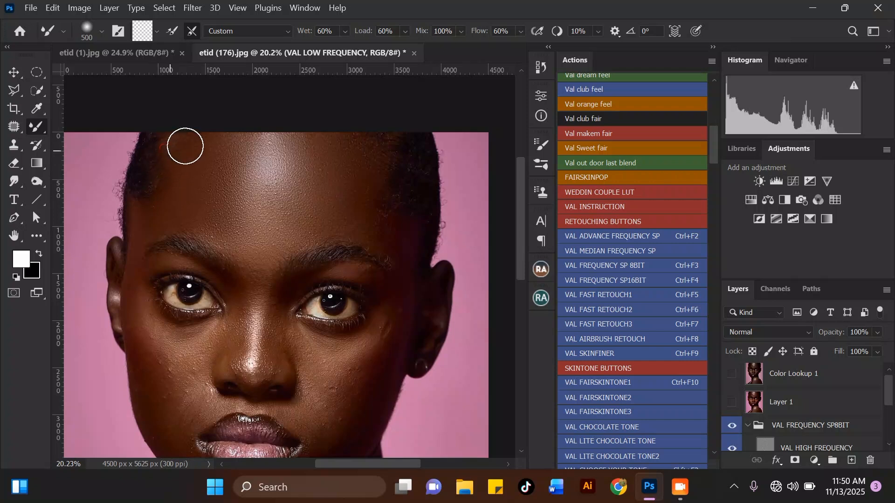
Step: Even out the transition from the right temple to the lower middle forehead with 600- to 700-pixel Mixer Brush strokes
scroll(223, 139, "down", 2)
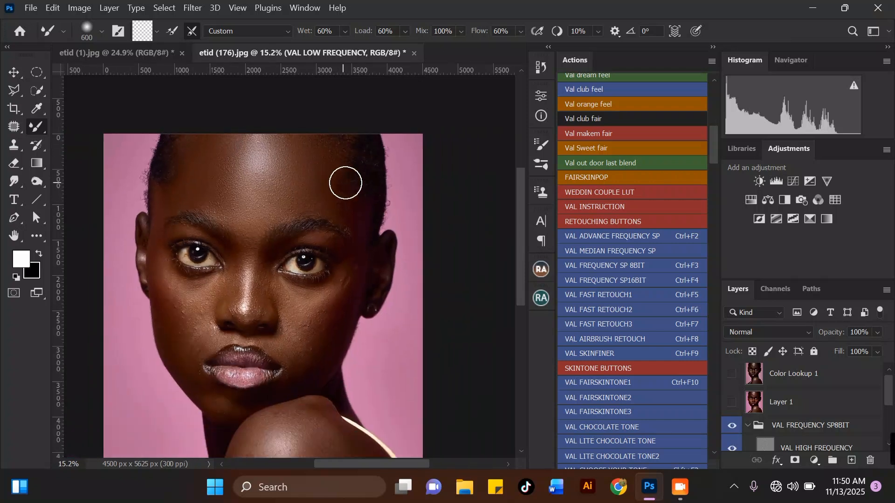
mouse_move(303, 187)
left_mouse_down()
mouse_move(297, 160)
mouse_move(288, 169)
mouse_move(287, 145)
mouse_move(233, 156)
mouse_move(239, 198)
mouse_move(286, 186)
mouse_move(240, 169)
mouse_move(247, 203)
left_mouse_up()
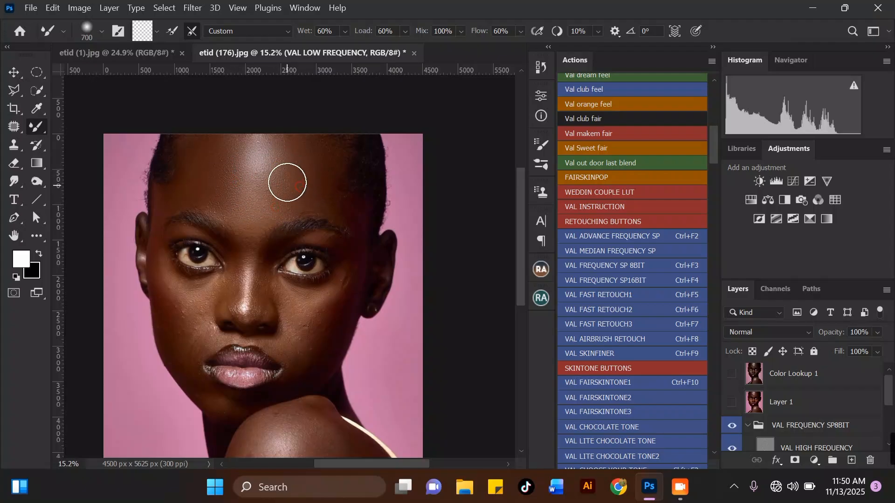
key("[")
scroll(281, 144, "down", 4)
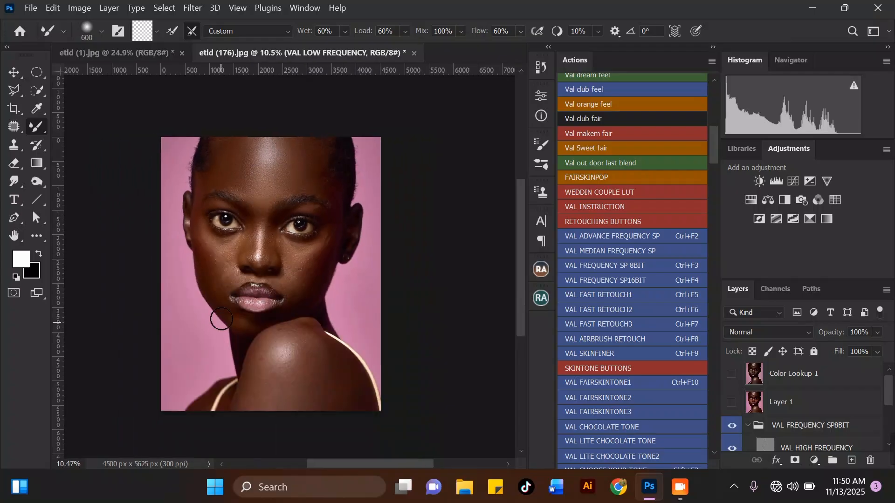
Step: Refine the overall forehead shading around the central highlight with a 700-pixel Mixer Brush
scroll(260, 165, "up", 3)
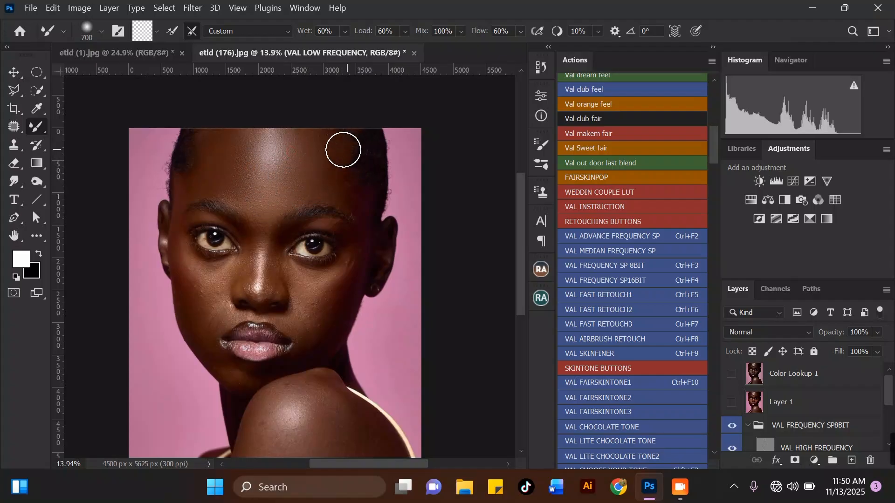
scroll(298, 137, "down", 3)
scroll(270, 136, "up", 2)
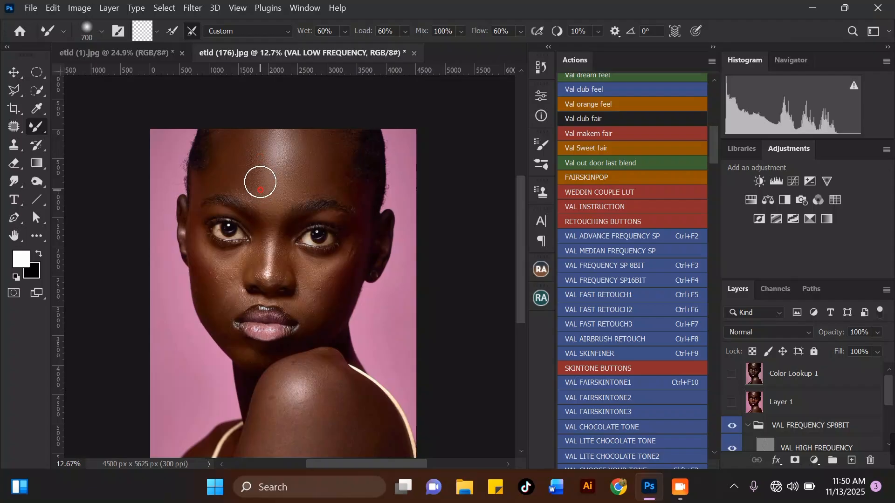
scroll(271, 130, "down", 1)
scroll(270, 154, "up", 2)
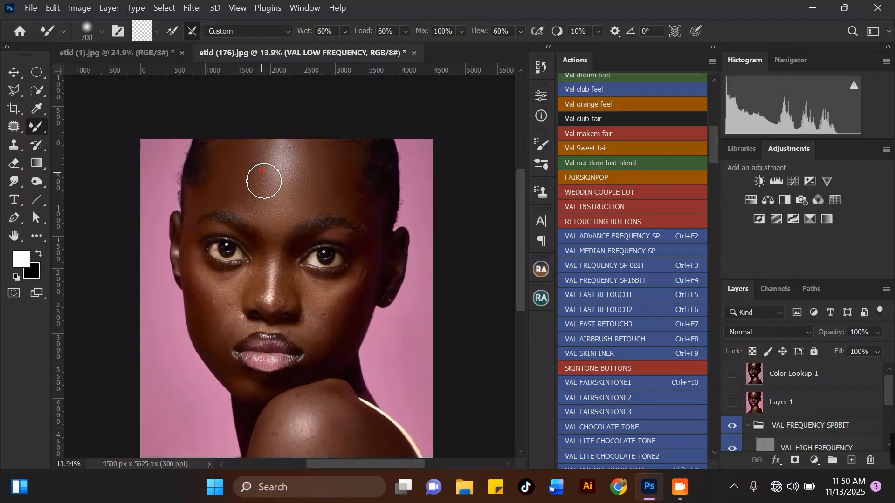
key("bracketleft")
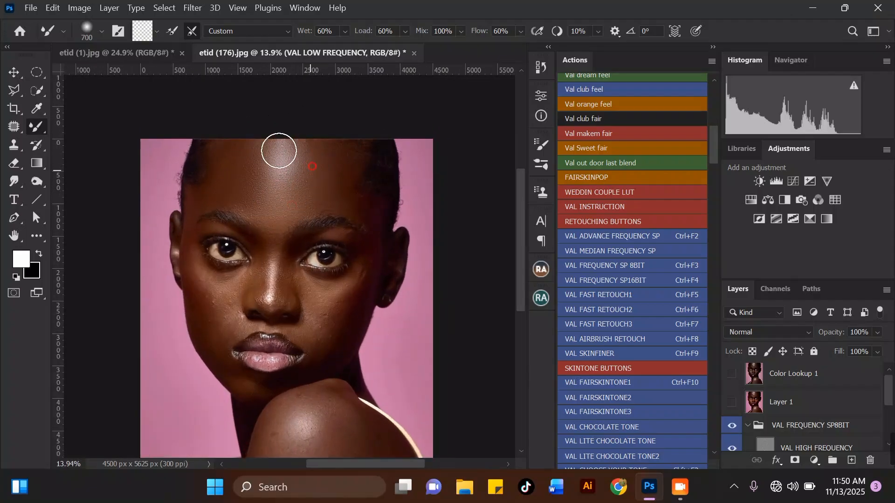
Step: Reduce the Mixer Brush to 400 pixels and blend the left upper cheek below the outer eye
scroll(278, 148, "down", 2)
scroll(202, 233, "up", 2)
key("bracketleft")
key("bracketleft")
key("bracketleft")
scroll(216, 220, "up", 2)
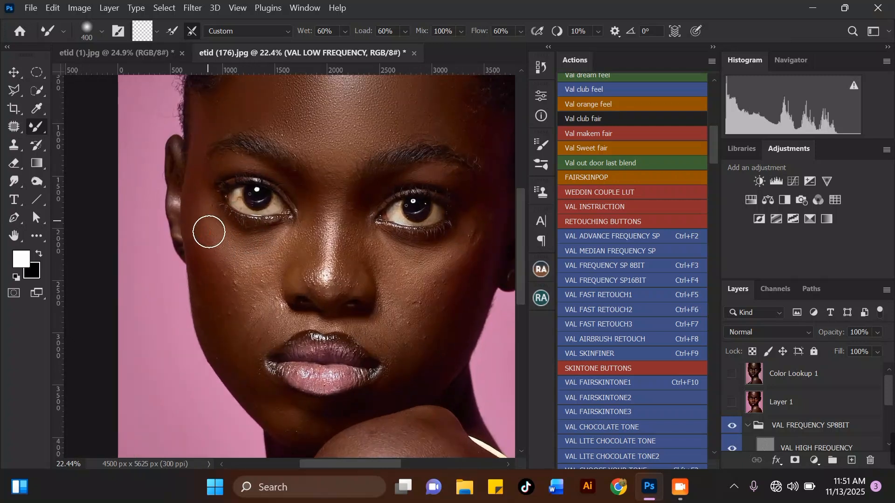
mouse_move(230, 249)
left_mouse_down()
mouse_move(227, 219)
mouse_move(216, 272)
left_mouse_up()
Step: Blend the lower left cheek beside the mouth toward the jawline with the 400-pixel Mixer Brush
scroll(225, 221, "down", 1)
scroll(219, 266, "up", 1)
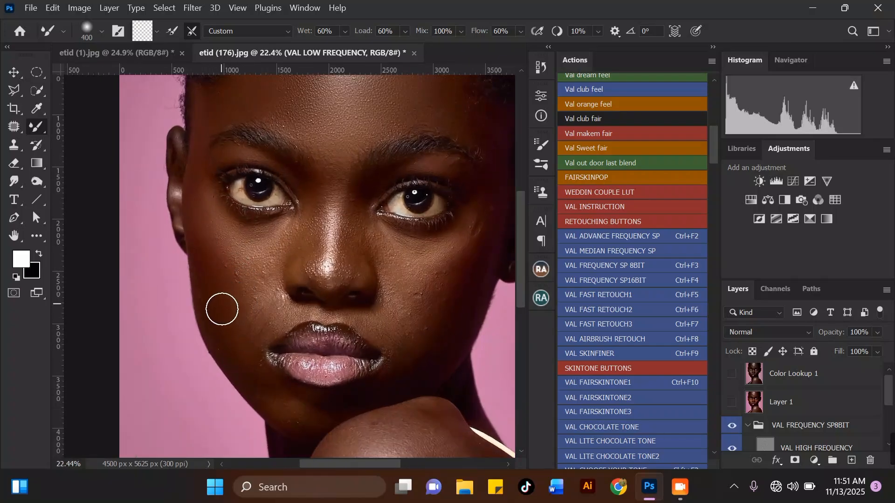
mouse_move(251, 318)
left_mouse_down()
mouse_move(244, 278)
mouse_move(258, 308)
mouse_move(214, 269)
mouse_move(206, 286)
mouse_move(197, 273)
mouse_move(225, 305)
mouse_move(224, 294)
mouse_move(232, 296)
mouse_move(228, 321)
left_mouse_up()
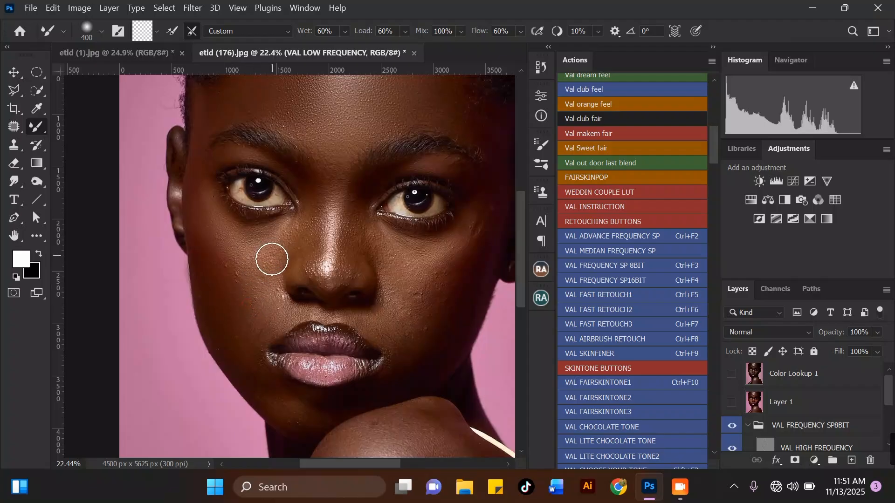
Step: Blend the left under-eye area out to the temple and beside the nose with 300- and 250-pixel Mixer Brush sizes
scroll(221, 212, "up", 1, "alt")
key("bracketleft")
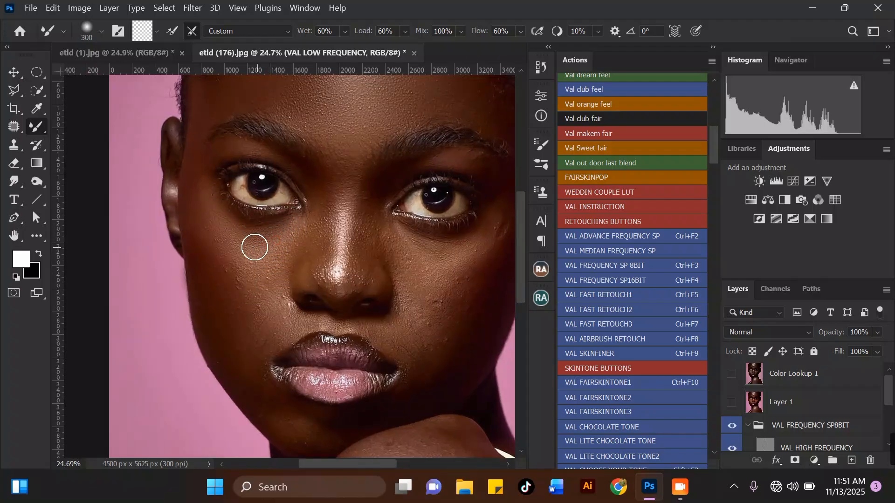
mouse_move(233, 242)
left_mouse_down()
mouse_move(243, 277)
mouse_move(222, 264)
mouse_move(202, 206)
left_mouse_up()
key("bracketleft")
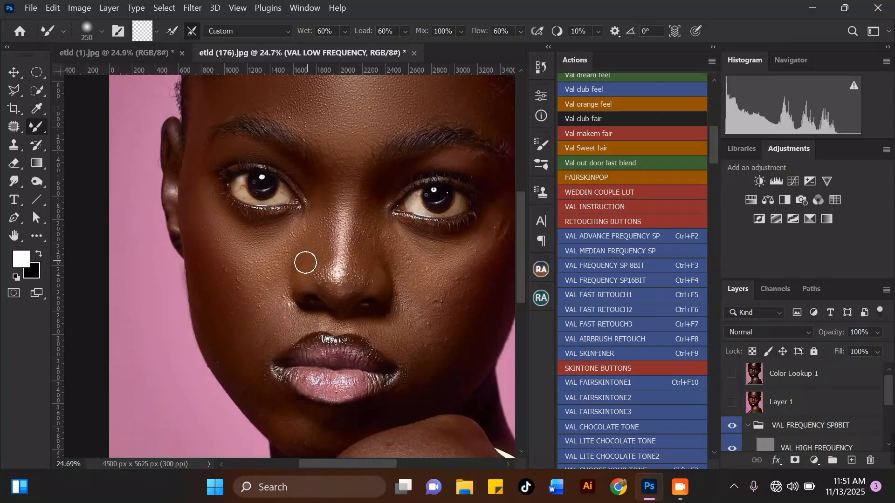
Step: Enlarge the Mixer Brush to 400 pixels and even out the left cheek between the nose and the jawline
scroll(320, 270, "down", 1)
scroll(244, 266, "up", 1)
key("bracketright")
key("bracketright")
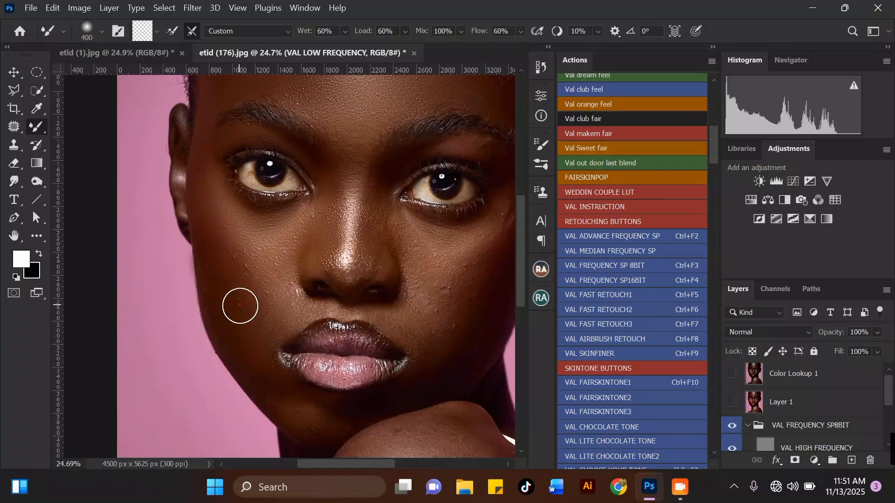
Step: Reduce the Mixer Brush to 300 pixels and blend the highlight around the tip of the nose
scroll(252, 216, "down", 1)
scroll(270, 196, "down", 1)
scroll(291, 182, "up", 2)
key("bracketleft")
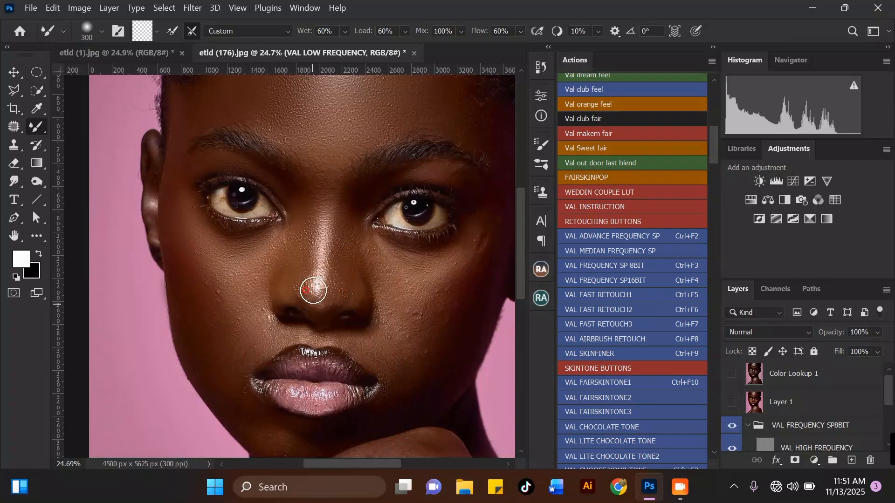
scroll(280, 257, "right", 2)
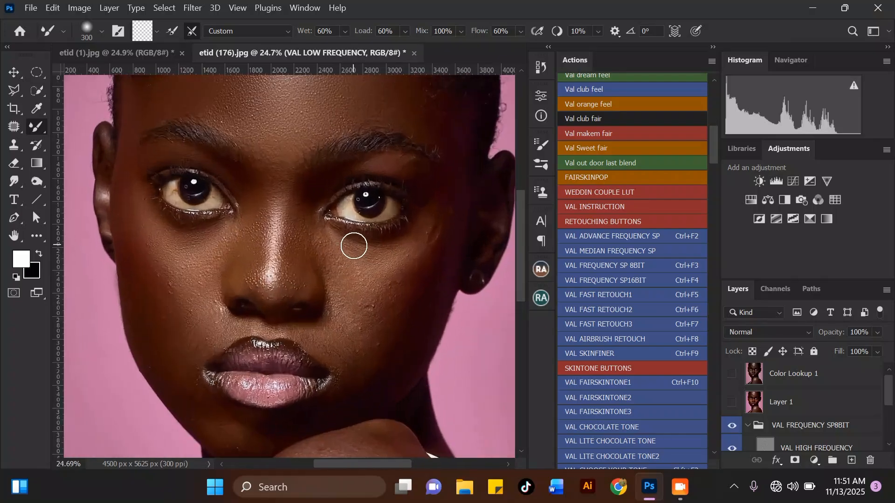
Step: Enlarge the Mixer Brush to 400 pixels and blend the right cheek from below the eye out to the temple
key("bracketright")
key("bracketright")
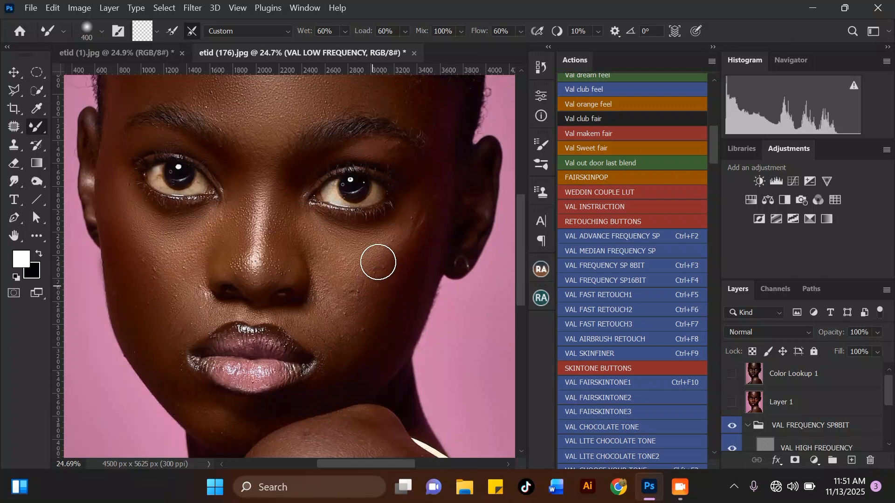
mouse_move(413, 262)
left_mouse_down()
mouse_move(400, 233)
mouse_move(394, 253)
mouse_move(433, 184)
left_mouse_up()
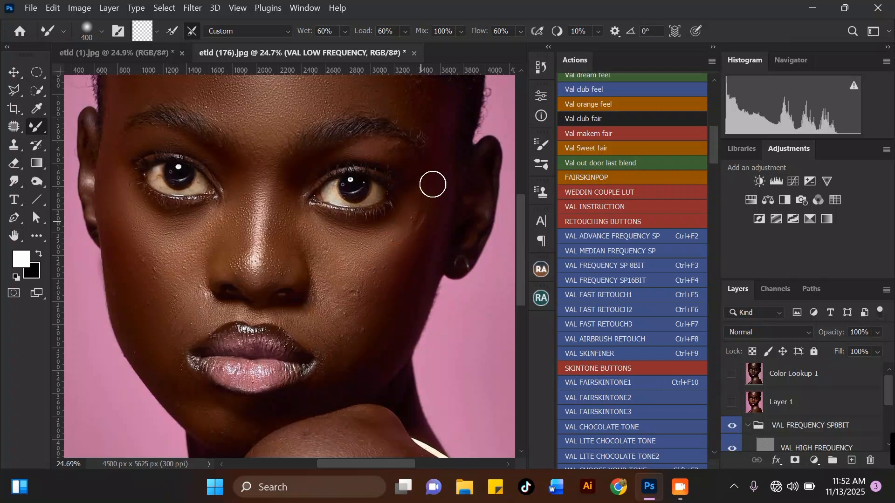
mouse_move(367, 260)
left_mouse_down()
mouse_move(327, 239)
mouse_move(335, 255)
mouse_move(335, 219)
mouse_move(329, 291)
mouse_move(342, 300)
mouse_move(332, 319)
mouse_move(368, 275)
left_mouse_up()
key("bracketright")
key("bracketleft")
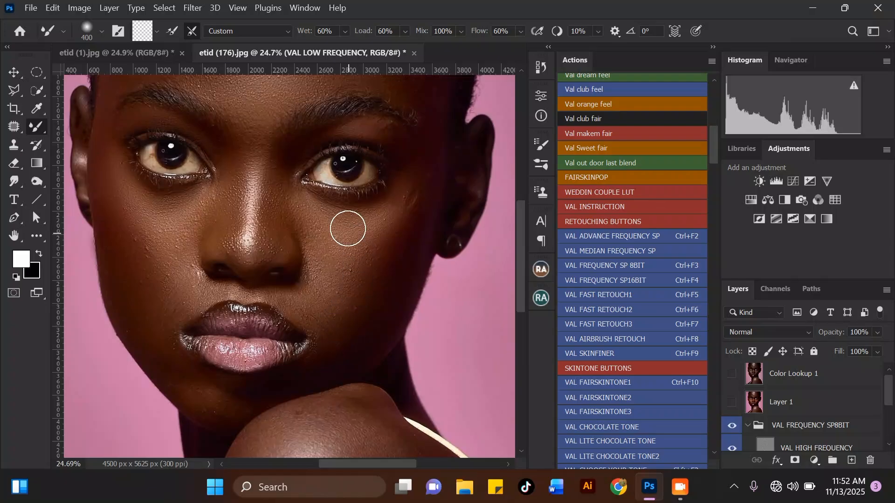
Step: Even out the lower right cheek toward the jawline with 400- and 500-pixel Mixer Brush sizes
scroll(362, 228, "down", 1)
key("bracketright")
key("bracketright")
key("bracketleft")
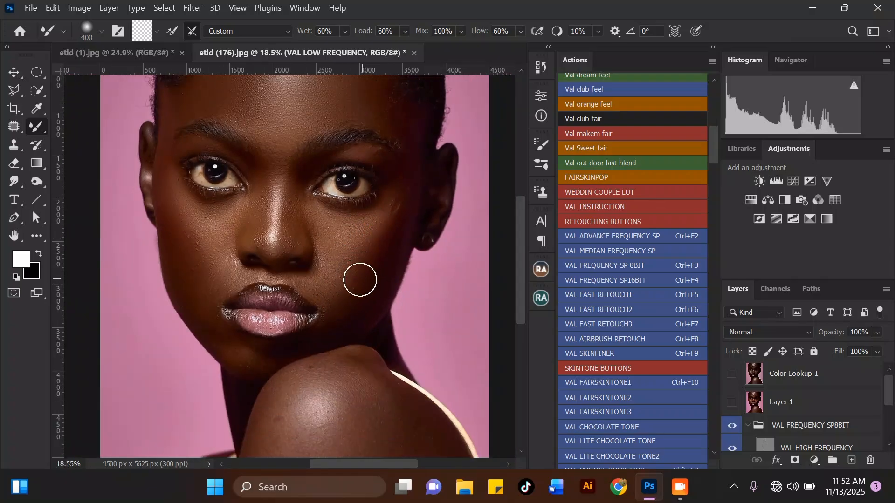
scroll(375, 200, "down", 1)
scroll(375, 200, "up", 1)
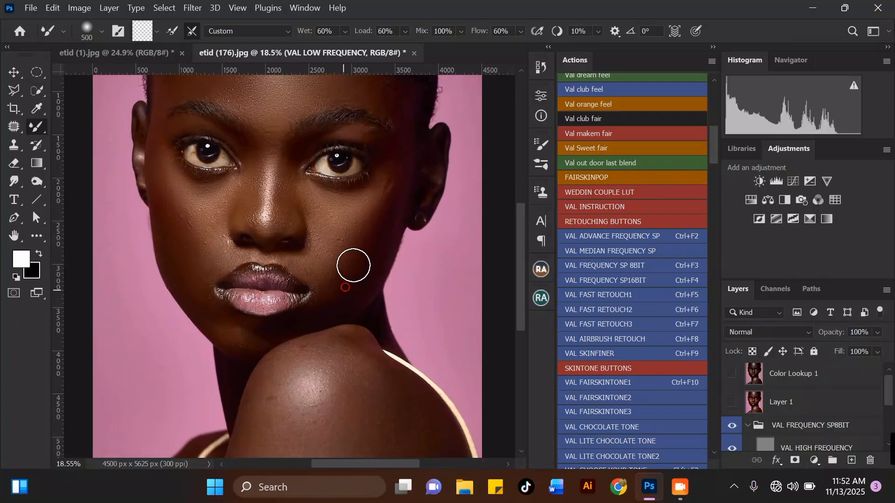
key("l")
left_click(336, 248)
left_click(355, 232)
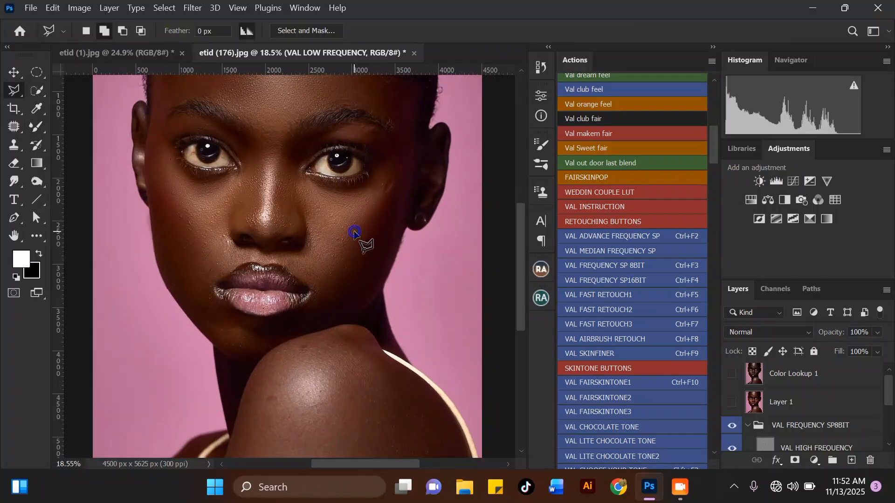
left_click(32, 125)
Step: Blend the right cheek between the mouth and ear, and the skin below the right eye, reducing the Mixer Brush to 250 pixels
scroll(336, 233, "up", 2)
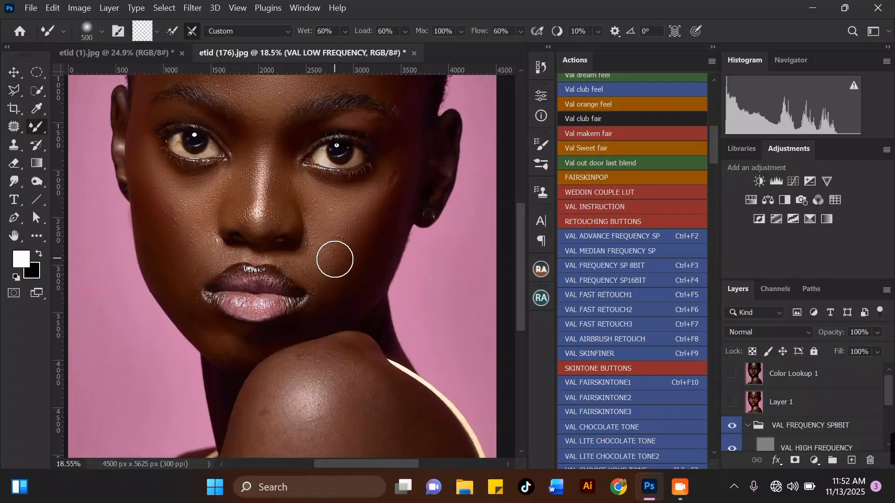
key("bracketright")
mouse_move(325, 252)
left_mouse_down()
mouse_move(359, 221)
mouse_move(340, 290)
mouse_move(333, 278)
mouse_move(359, 238)
left_mouse_up()
key("bracketleft")
key("bracketleft")
mouse_move(326, 189)
left_mouse_down()
mouse_move(308, 179)
mouse_move(347, 204)
left_mouse_up()
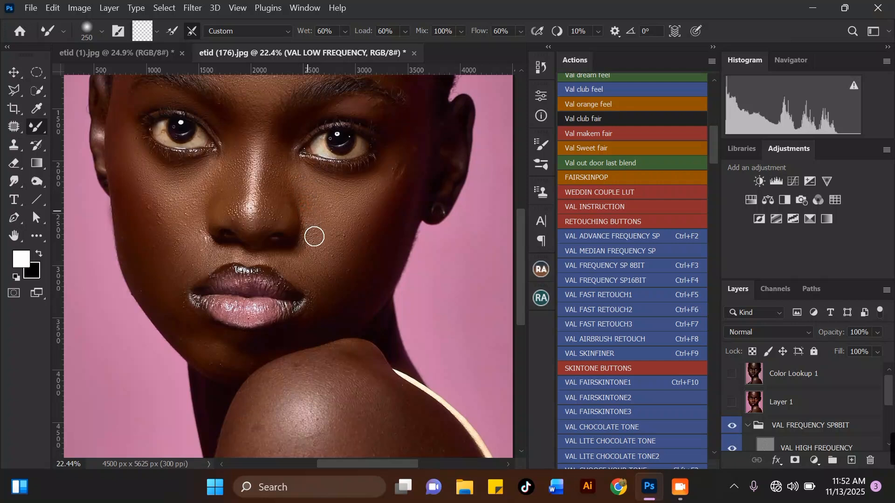
Step: Blend the right cheek beside the nose down toward the jaw and under the eye, finishing with a 300-pixel Mixer Brush
key("bracketright")
mouse_move(342, 216)
left_mouse_down()
mouse_move(318, 256)
mouse_move(377, 207)
mouse_move(359, 213)
mouse_move(365, 255)
mouse_move(345, 278)
left_mouse_up()
key("bracketleft")
key("bracketleft")
scroll(381, 184, "up", 1)
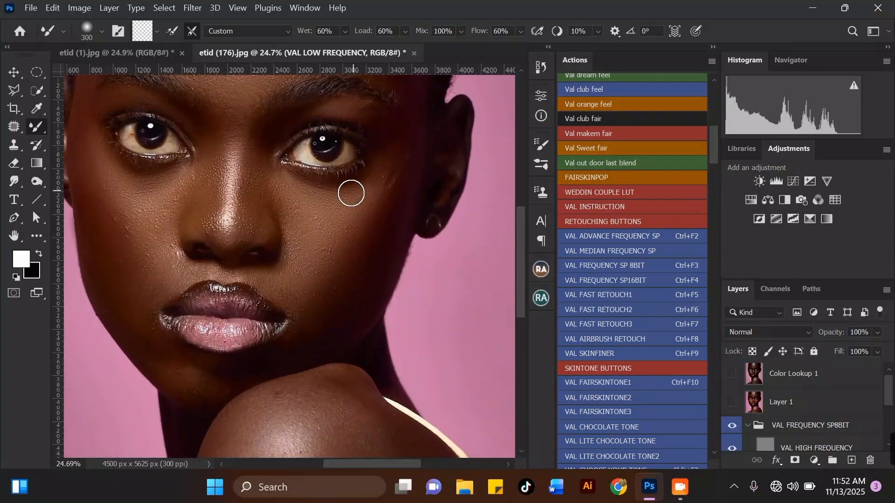
Step: Smooth the right upper eyelid, the inner brow area and the nose with the 300-pixel Mixer Brush
scroll(351, 193, "down", 2)
key("bracketright")
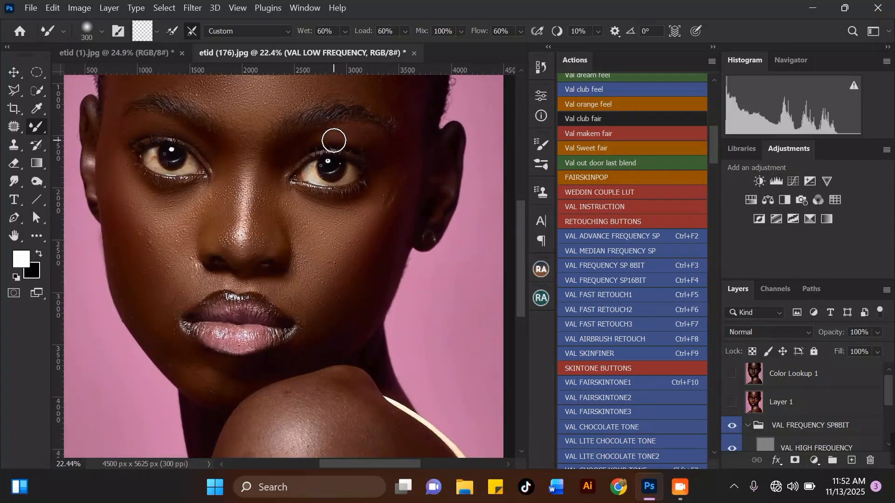
scroll(349, 155, "down", 1)
key("bracketright")
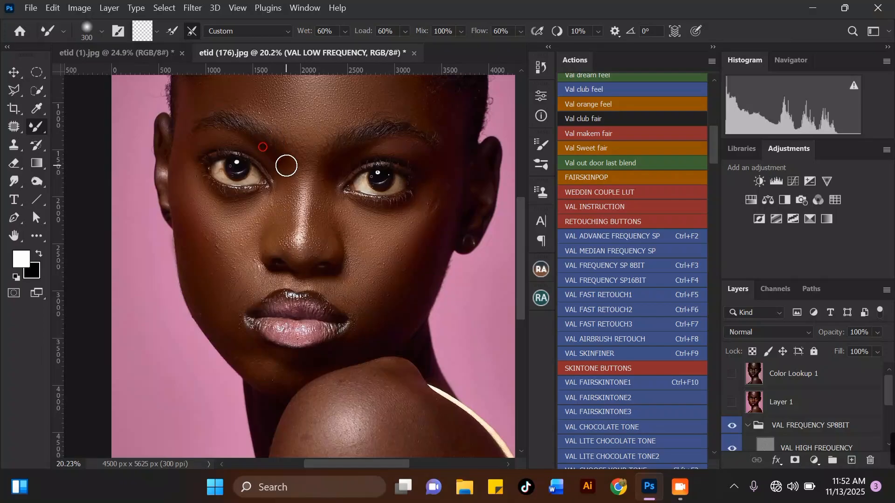
key("bracketright")
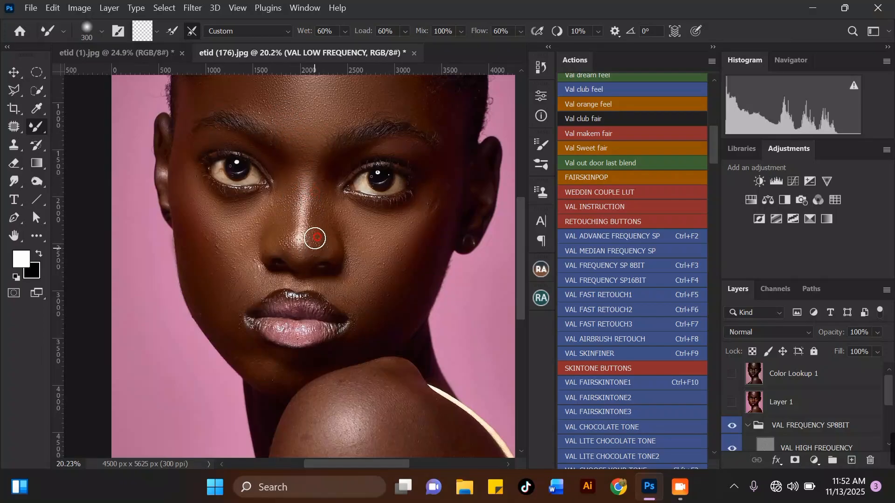
Step: Blend the left cheek from the under-eye area down beside the mouth with 400- and 500-pixel Mixer Brush sizes
scroll(295, 187, "down", 3)
scroll(248, 206, "up", 3)
key("bracketright")
key("bracketright")
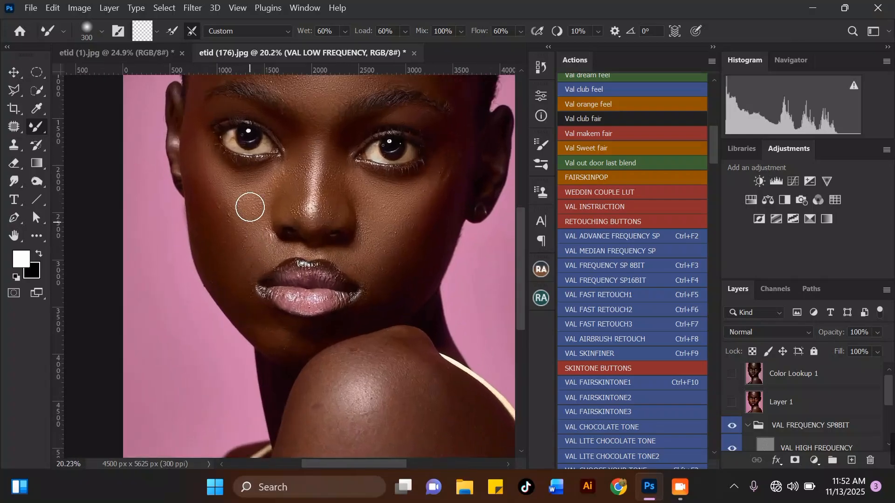
key("bracketleft")
scroll(231, 275, "down", 1)
scroll(233, 298, "up", 1)
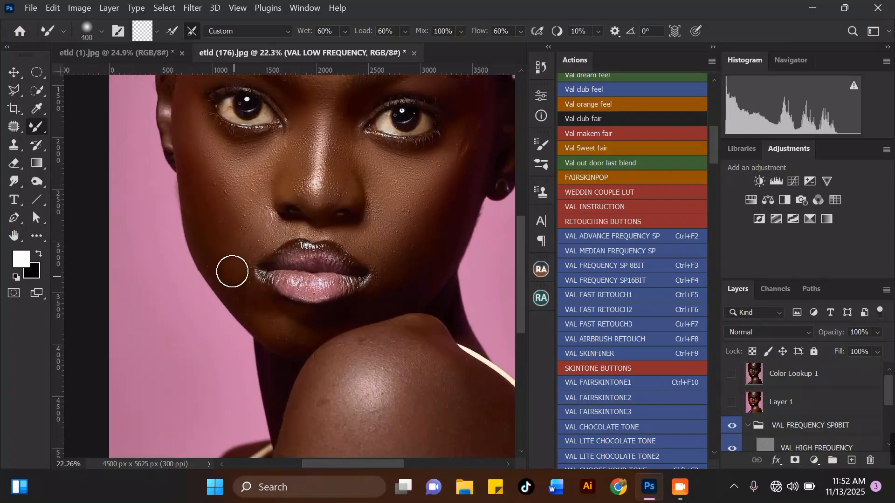
scroll(232, 186, "down", 4)
scroll(249, 180, "up", 1)
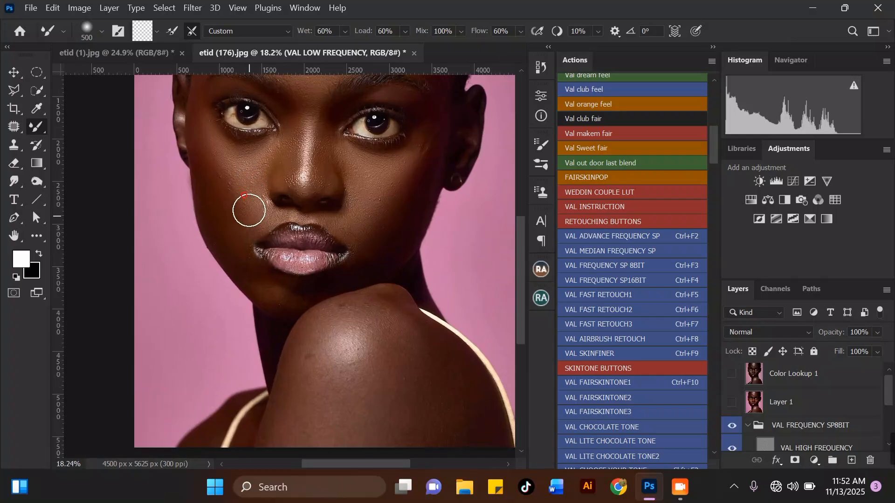
scroll(262, 164, "down", 1)
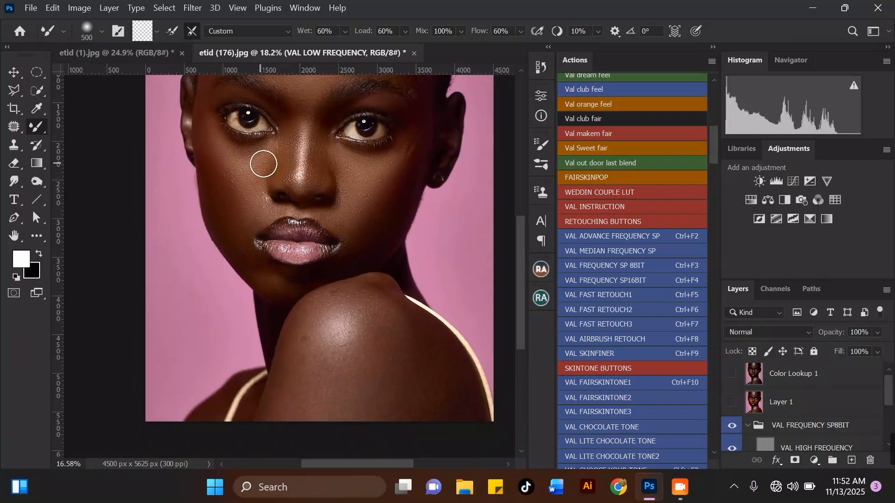
Step: Reduce the Mixer Brush to 300 pixels and blend the skin between the nose and the upper lip
scroll(352, 193, "up", 2)
key("[")
left_click_drag(321, 201, 321, 209)
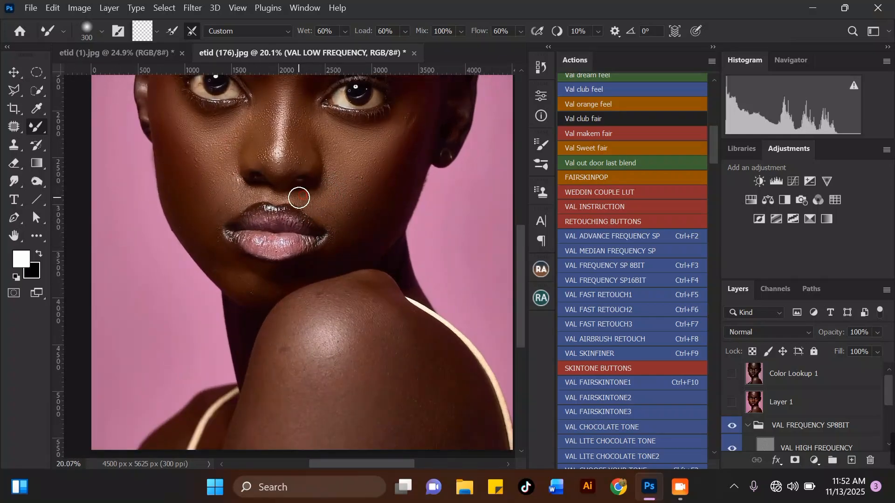
scroll(267, 264, "down", 1)
scroll(204, 219, "up", 2)
Step: Enlarge the Mixer Brush to 400 pixels and blend the left jawline and chin below the lips
key("bracketright")
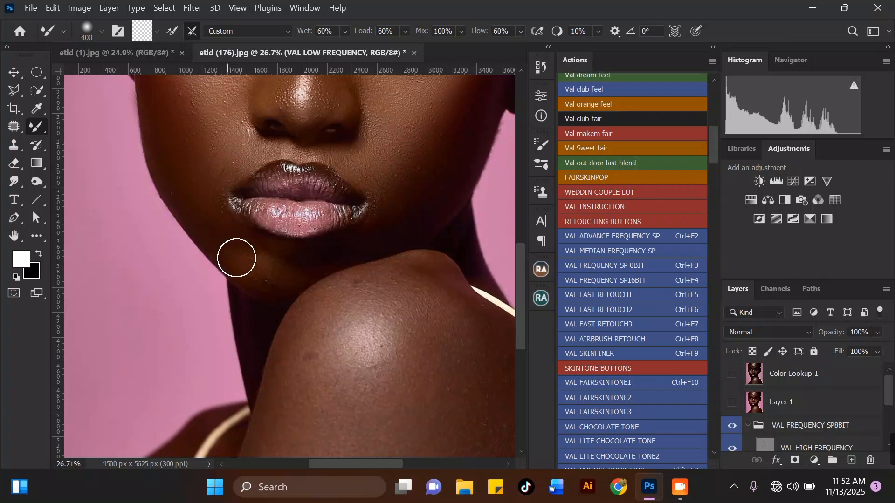
left_click_drag(212, 216, 269, 281)
left_click_drag(266, 270, 273, 276)
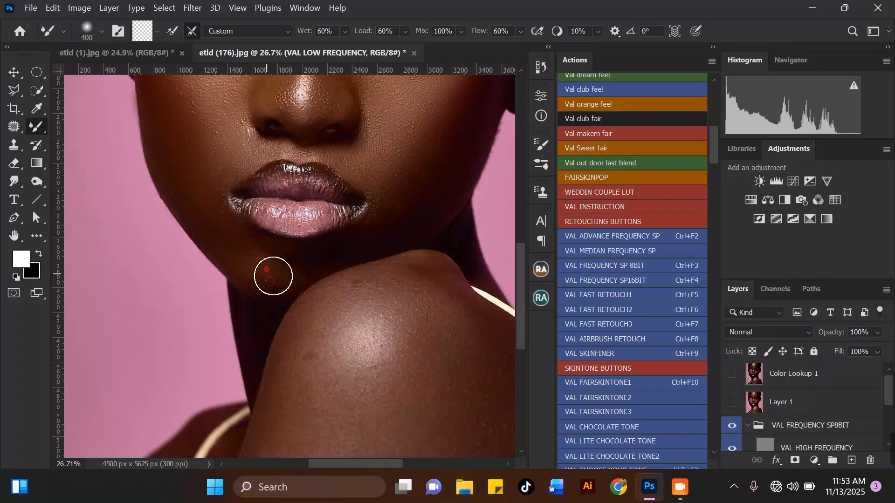
Step: Toggle the visibility of the VAL FREQUENCY SP8BIT group to compare the whole portrait before and after retouching
scroll(273, 276, "down", 4)
scroll(280, 110, "up", 1)
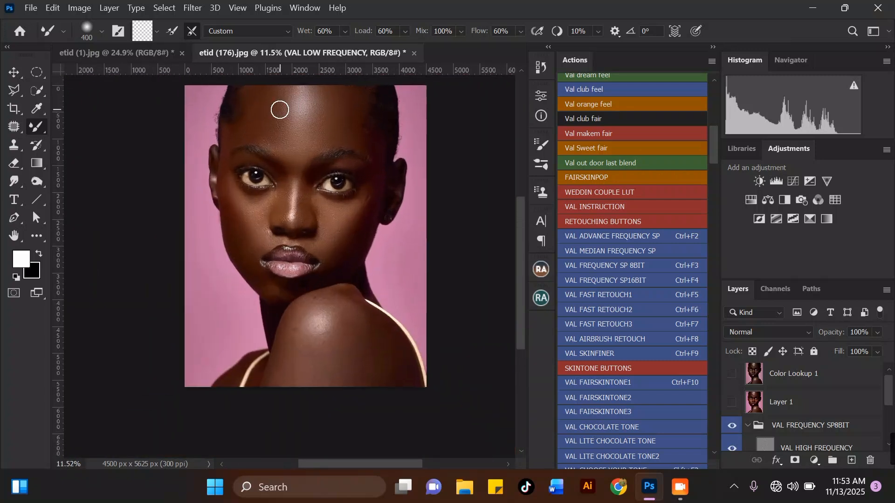
scroll(280, 110, "up", 1)
left_click(733, 426)
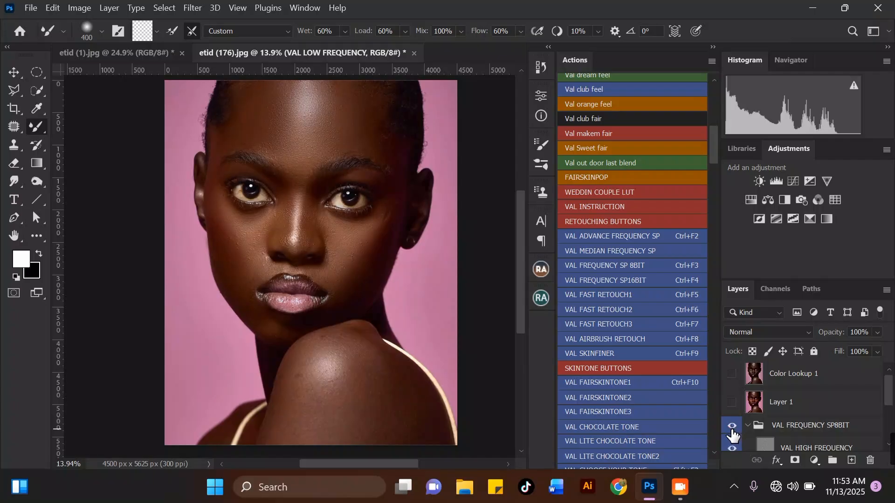
left_click(732, 427)
left_click(732, 428)
Step: Refine the left cheek and temple beside the eye with 400- and 500-pixel Mixer Brush sizes
scroll(219, 216, "up", 5)
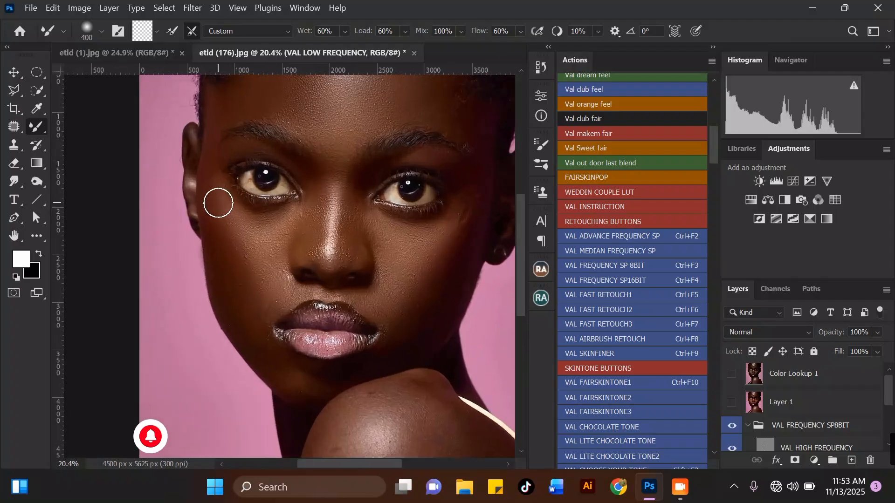
key("]")
key("bracketleft")
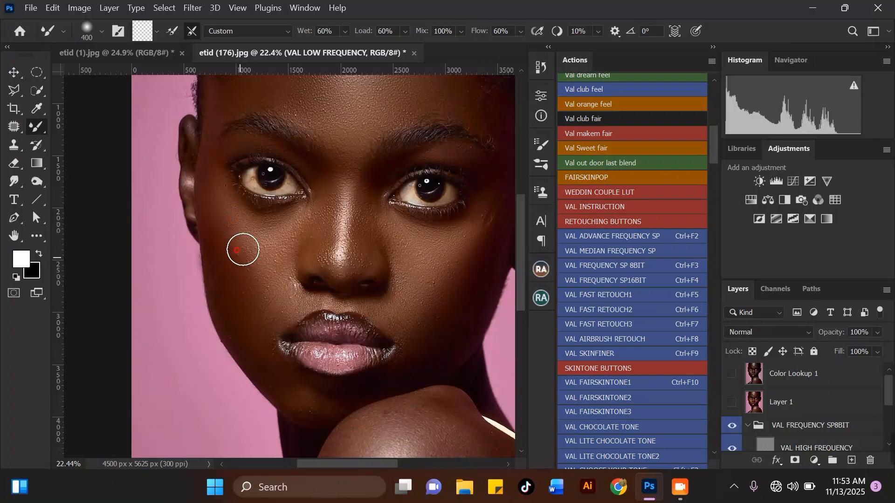
key("bracketleft")
key("bracketright")
key("bracketright")
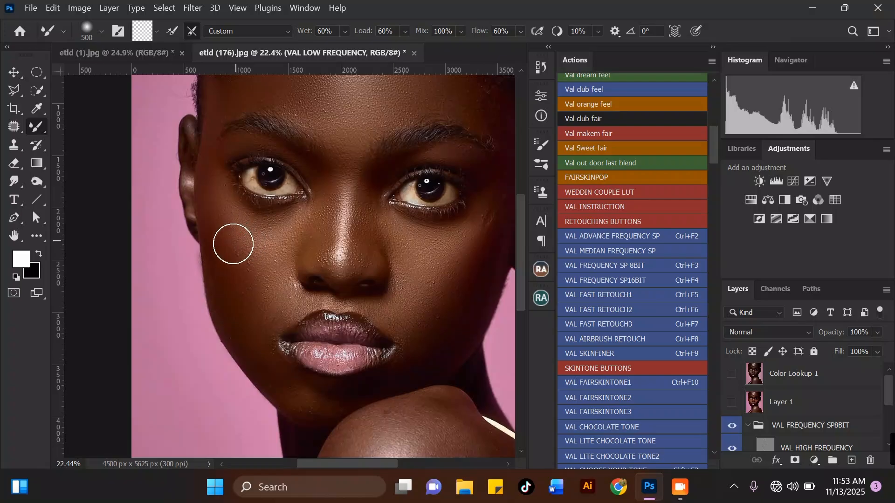
scroll(241, 187, "down", 5)
scroll(224, 222, "up", 4)
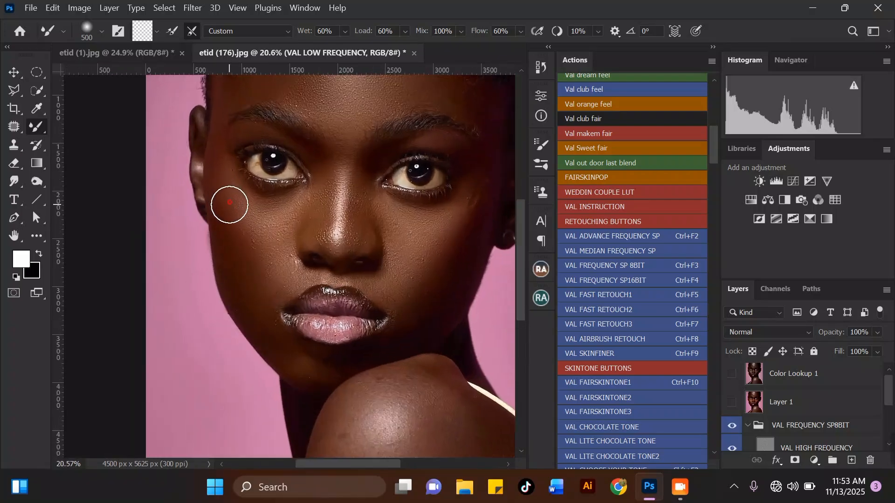
Step: Blend the nose tip and bridge at 300 and 400 pixels and the skin between the eyebrows at 500 pixels
key("bracketleft")
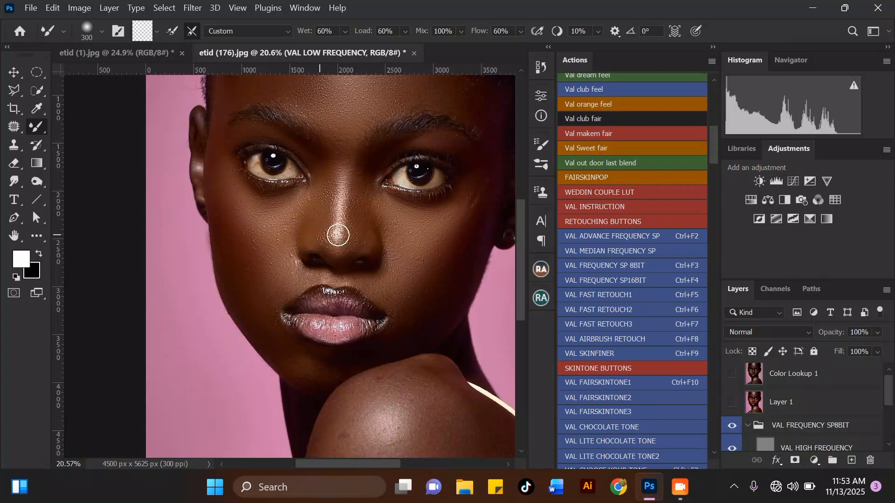
key("bracketright")
scroll(317, 207, "up", 2)
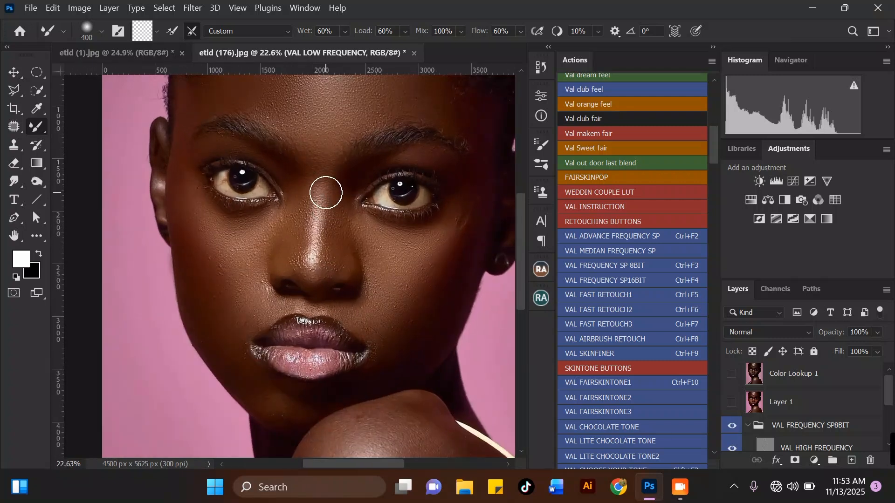
key("bracketright")
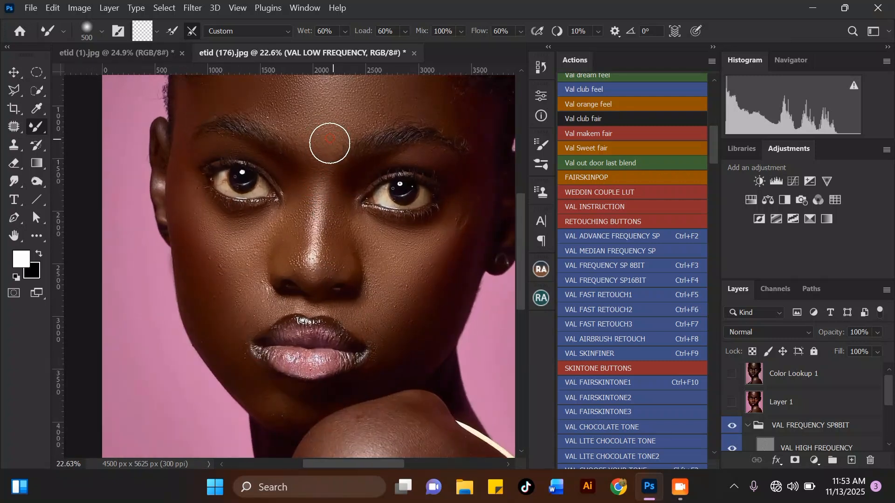
Step: Blend the forehead from side to side up to the hairline with Mixer Brush sizes from 600 to 800 pixels
scroll(300, 194, "down", 3)
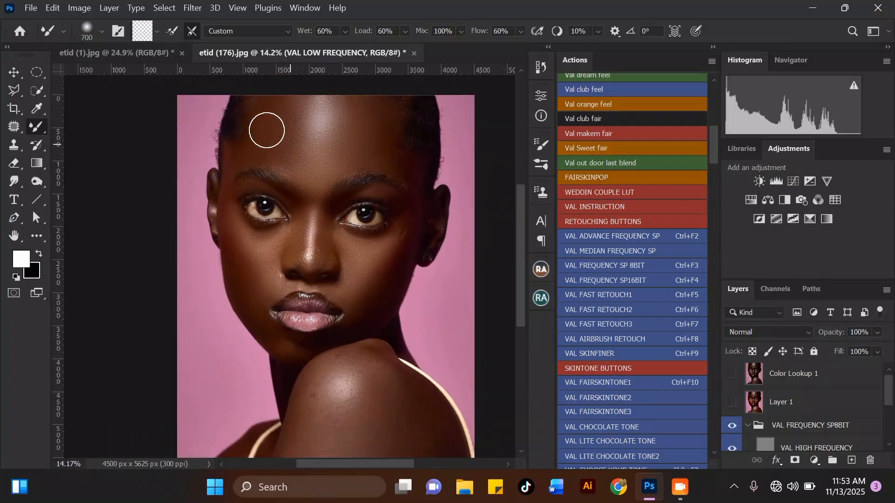
key("bracketleft")
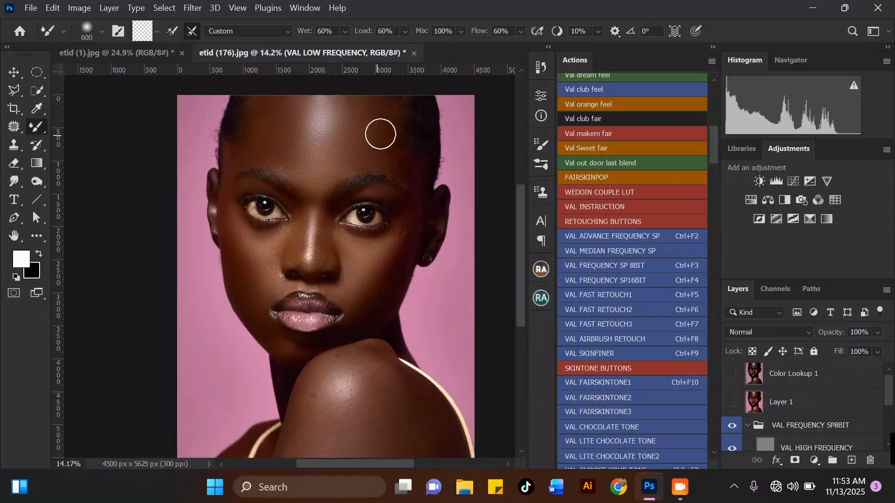
scroll(338, 195, "down", 2)
scroll(357, 119, "up", 2)
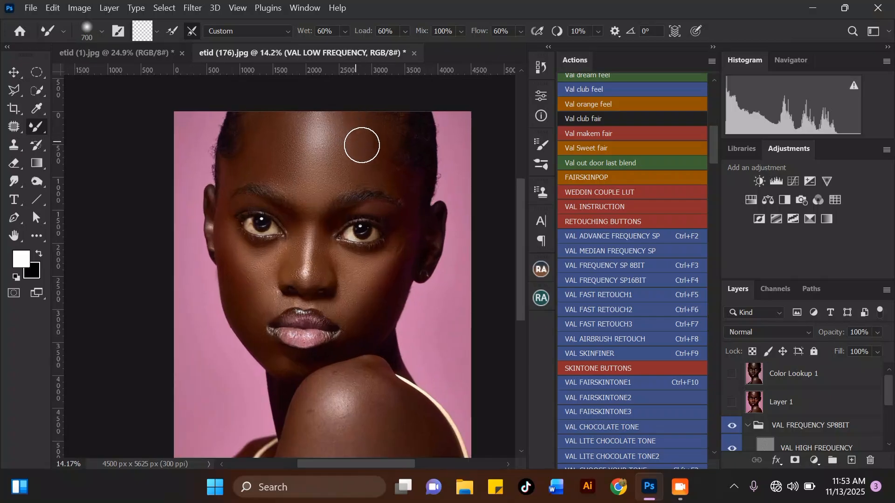
key("bracketright")
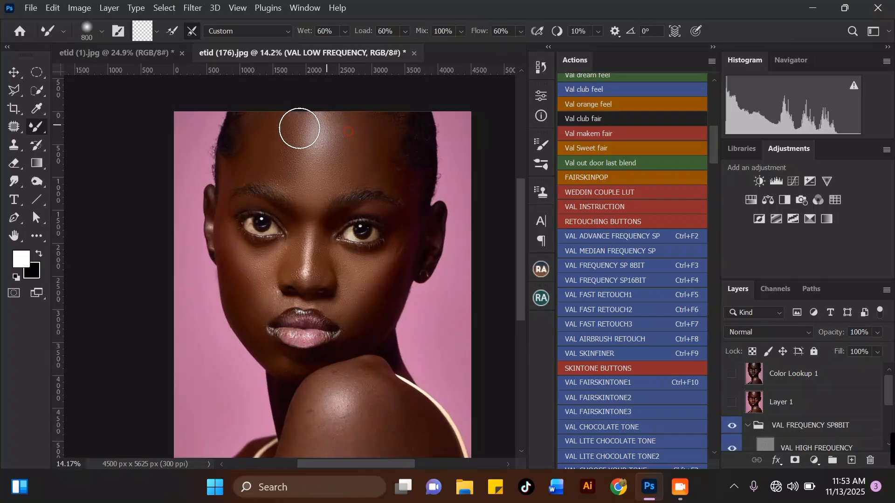
key("bracketright")
scroll(299, 298, "up", 2)
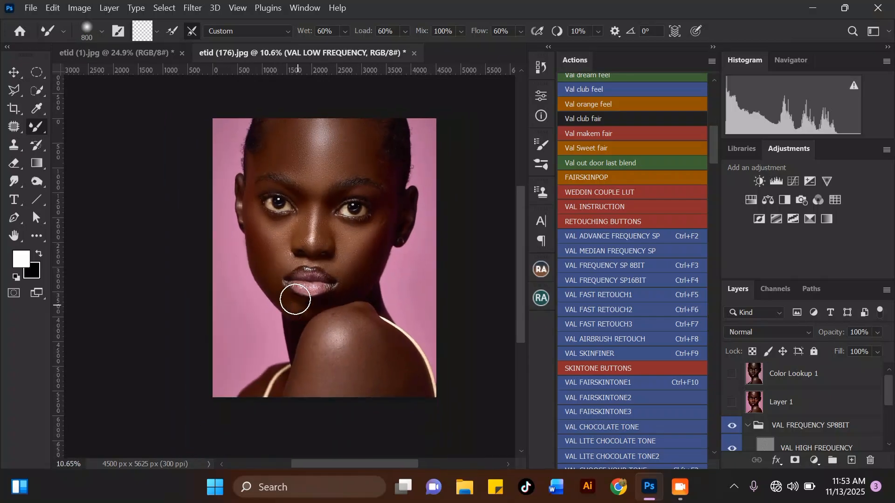
Step: Blend the nose at 300 pixels and the inner corner below the left eye at 250 pixels with the Mixer Brush
key("bracketleft")
key("bracketleft")
key("bracketleft")
key("bracketleft")
key("bracketleft")
left_click_drag(313, 202, 316, 225)
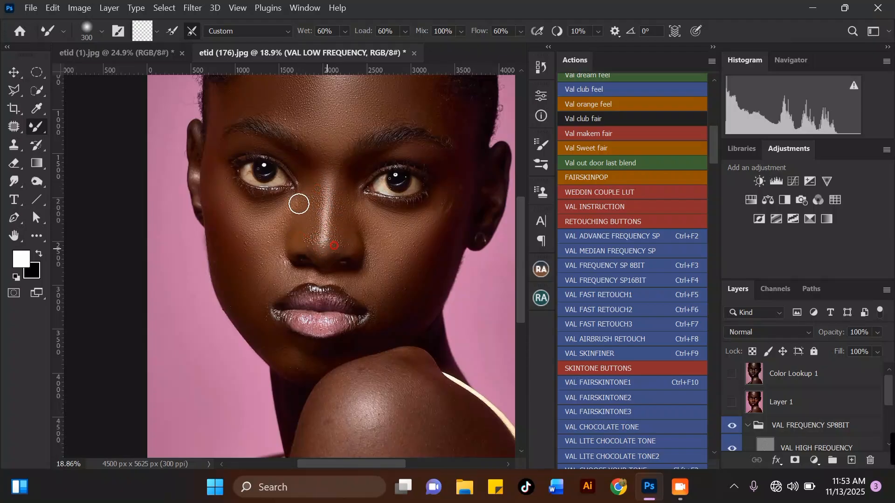
key("bracketleft")
key("bracketleft")
left_click(293, 206)
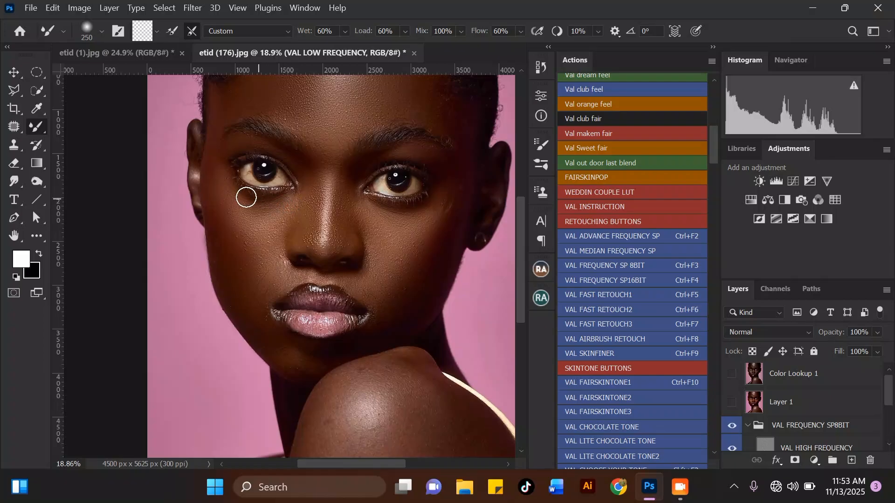
Step: Blend the left temple at 400 pixels and the left cheek toward the mouth at 500 pixels
scroll(217, 190, "left", 1)
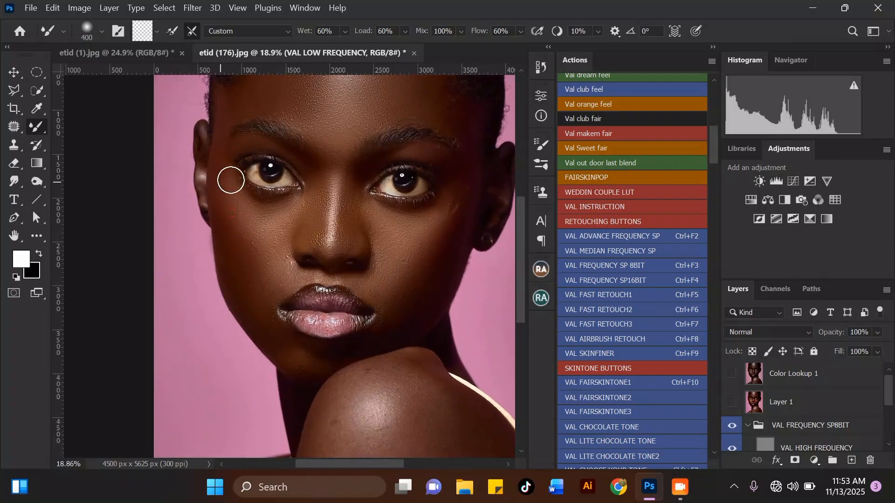
scroll(261, 236, "down", 3)
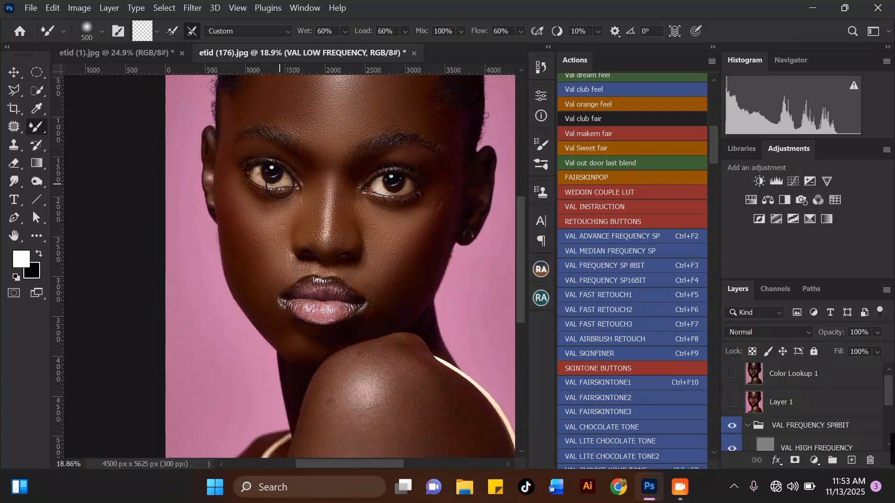
scroll(273, 235, "up", 1)
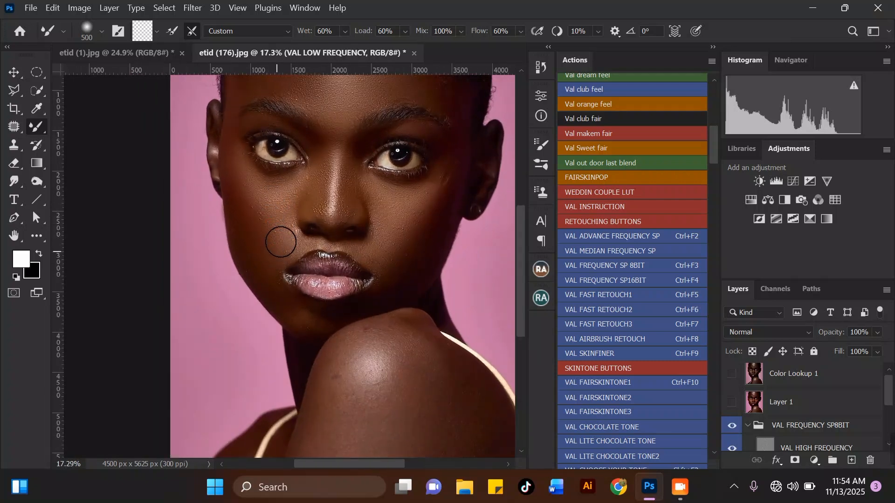
scroll(293, 180, "up", 3)
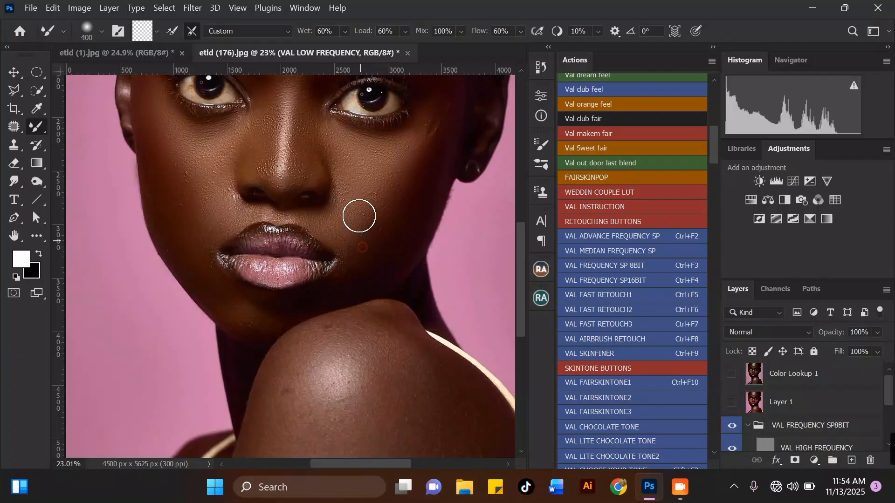
Step: Blend the right cheek beside the mouth at 400 pixels and the chin and jaw at 500 pixels
scroll(354, 242, "down", 1)
key("bracketleft")
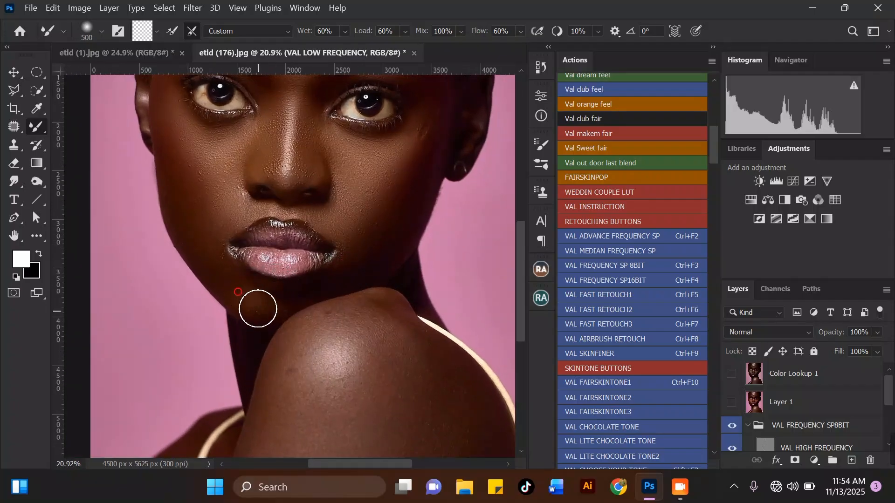
key("bracketright")
scroll(311, 222, "down", 1)
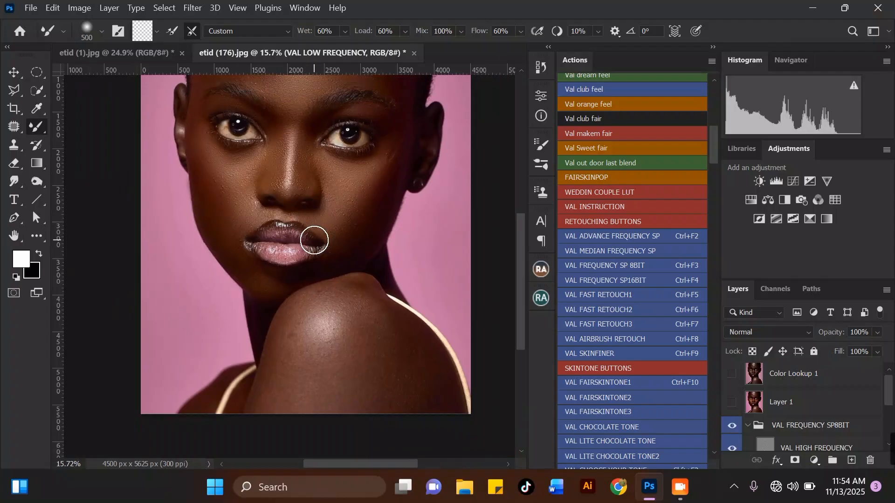
Step: Blend the right cheek and the temple beside the right eye with 300- and 400-pixel Mixer Brush sizes
scroll(374, 165, "up", 1)
left_click(360, 201)
key("bracketleft")
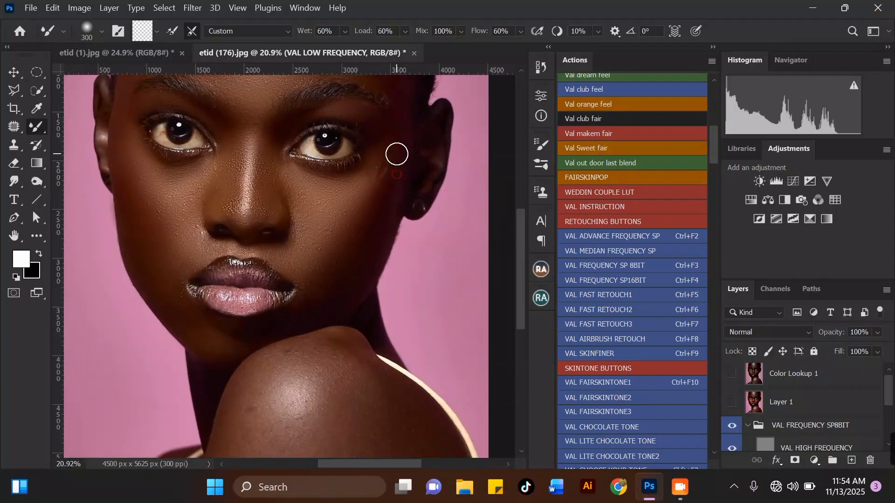
key("bracketright")
left_click(371, 120)
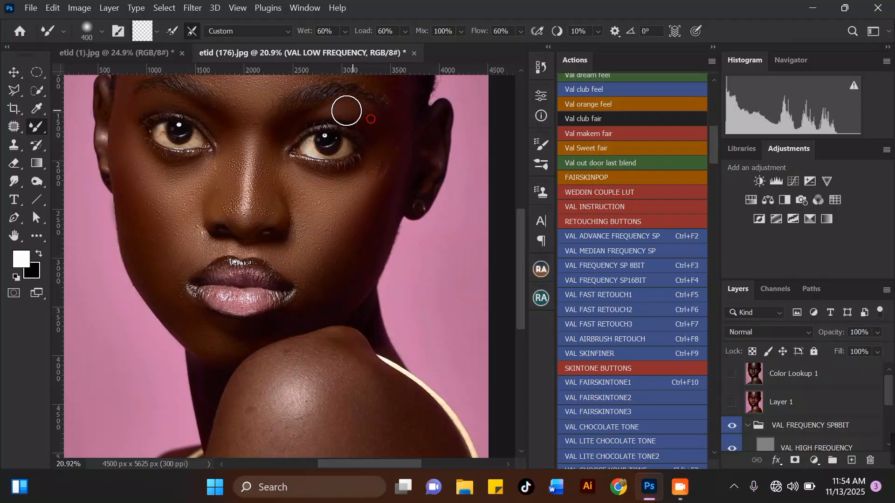
Step: Blend the nose bridge and the skin between the eyebrows with a 400-pixel Mixer Brush
scroll(342, 197, "down", 3)
scroll(293, 153, "up", 3)
scroll(294, 153, "up", 1)
key("bracketleft")
left_click(288, 161)
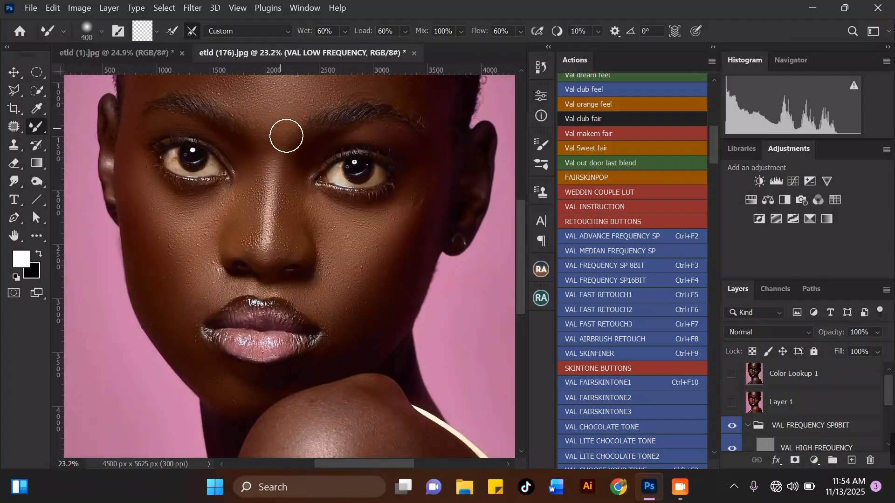
Step: Blend the skin around the right eyebrow and lower forehead with 600- and 500-pixel Mixer Brush sizes
scroll(296, 182, "down", 5)
scroll(340, 147, "up", 2)
key("bracketright")
key("bracketright")
left_click(349, 134)
key("bracketleft")
scroll(352, 176, "down", 2)
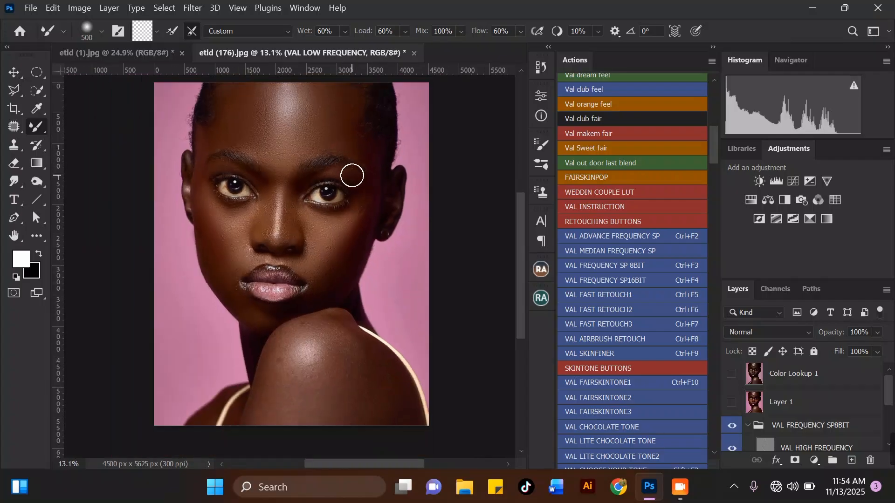
Step: Smooth the left cheek below the eye with Mixer Brush sizes of 600 and 500 pixels
scroll(352, 176, "up", 1)
key("bracketright")
key("bracketright")
key("bracketleft")
scroll(326, 146, "down", 2)
scroll(236, 219, "up", 3)
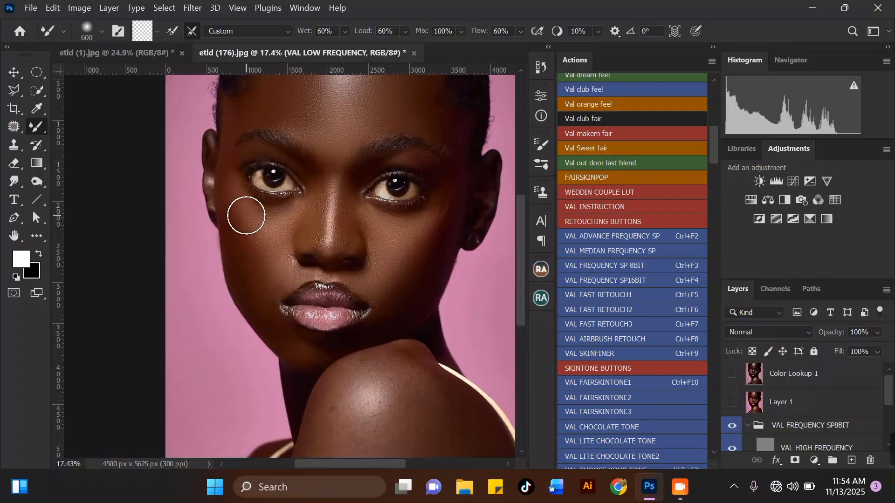
key("bracketleft")
key("bracketleft")
scroll(294, 182, "down", 3)
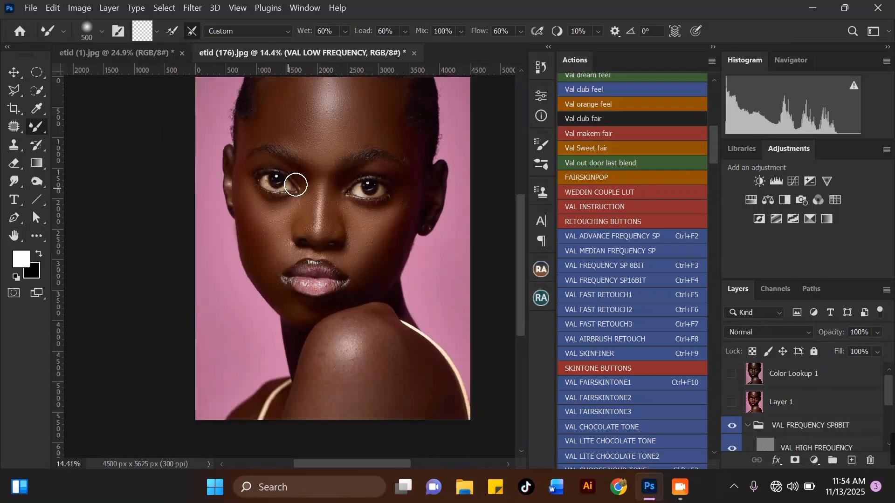
Step: Refine the left cheek from the outer eye corner down to the mouth corner with a 400-pixel Mixer Brush
key("bracketright")
key("bracketright")
scroll(322, 206, "up", 3)
key("bracketleft")
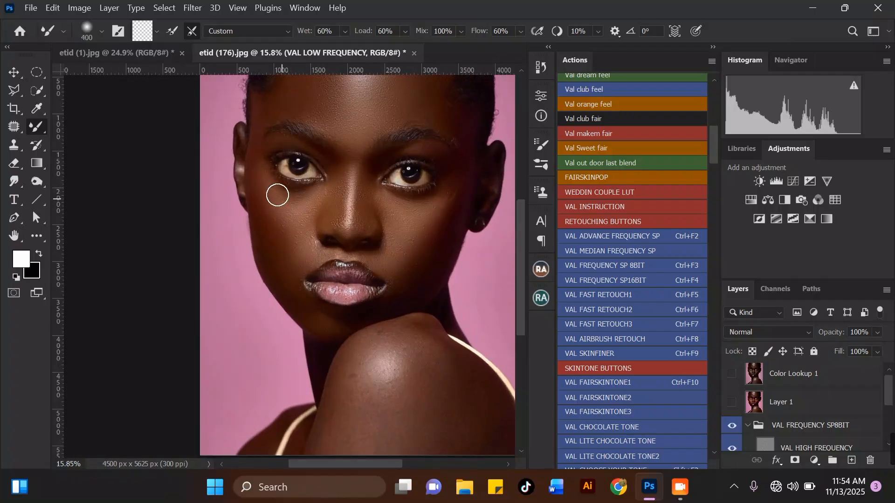
key("bracketright")
scroll(324, 260, "up", 2)
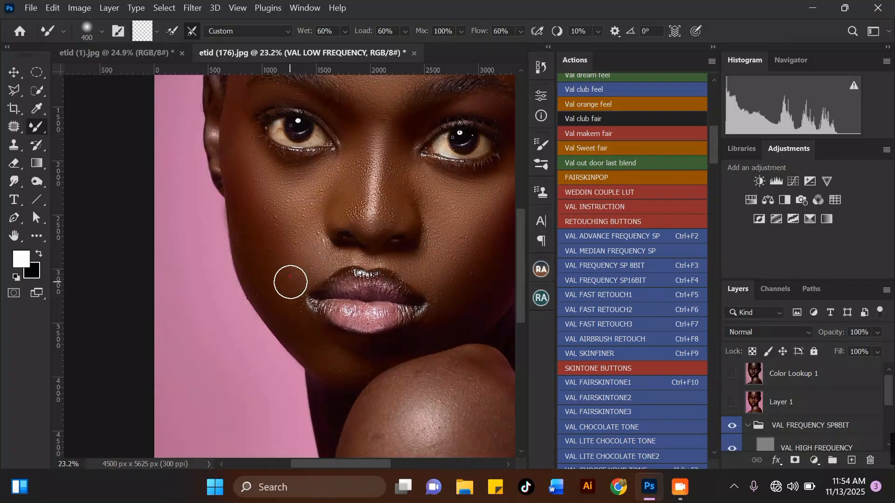
Step: Blend the shoulder beside the strap and the outer upper arm with Mixer Brush sizes from 600 to 800 pixels
scroll(290, 282, "down", 4)
scroll(340, 290, "up", 4)
key("bracketright")
key("bracketright")
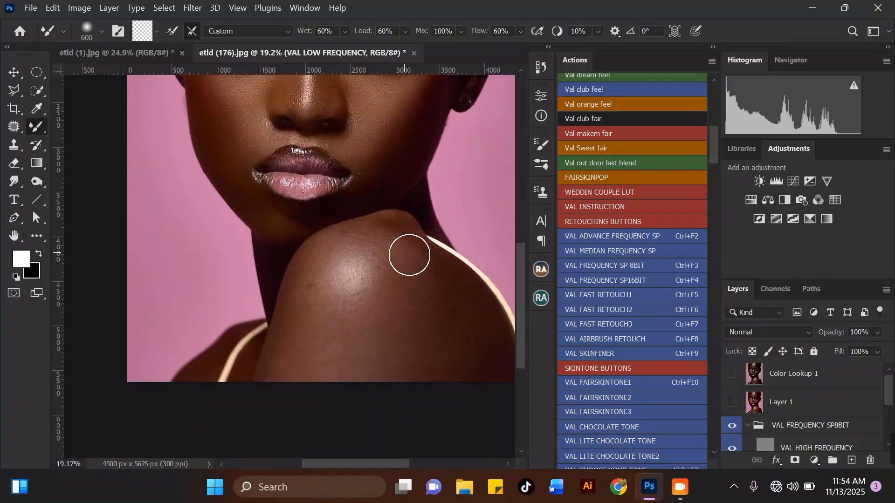
key("bracketright")
key("bracketright")
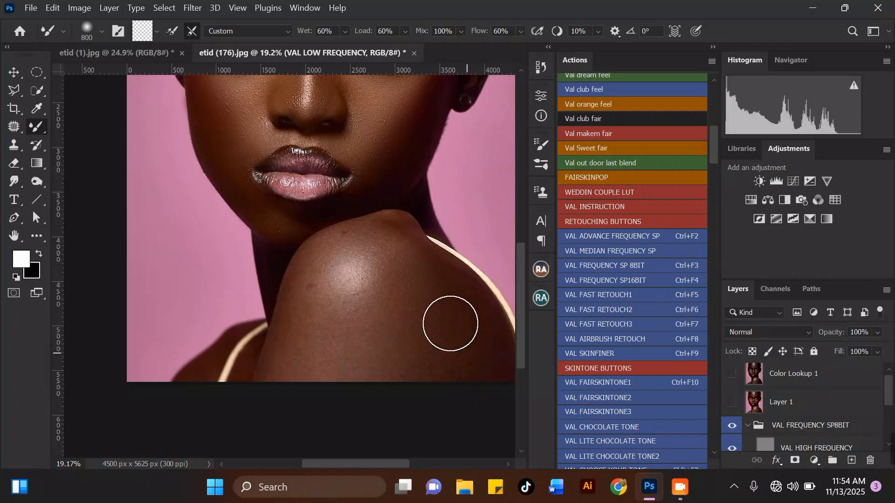
mouse_move(427, 343)
left_mouse_down()
mouse_move(404, 308)
mouse_move(421, 281)
mouse_move(368, 326)
mouse_move(378, 363)
mouse_move(399, 369)
left_mouse_up()
key("bracketleft")
left_click(392, 303)
left_click_drag(404, 328, 419, 379)
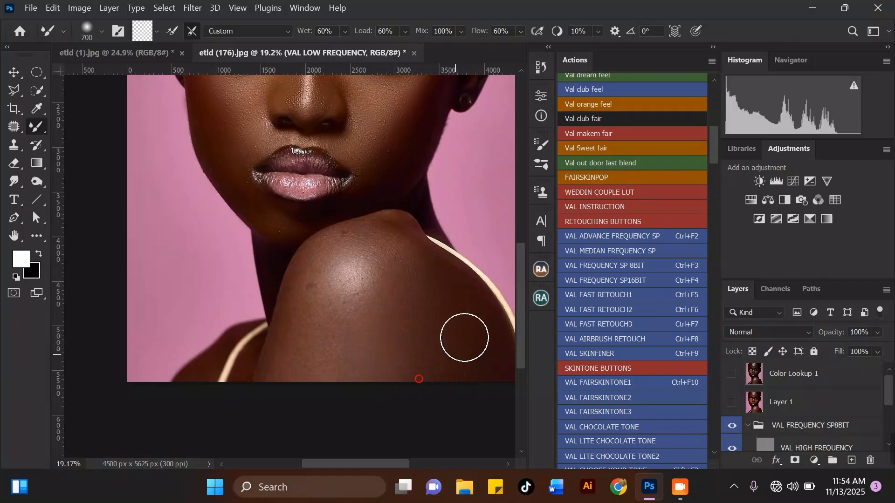
left_click_drag(352, 333, 344, 363)
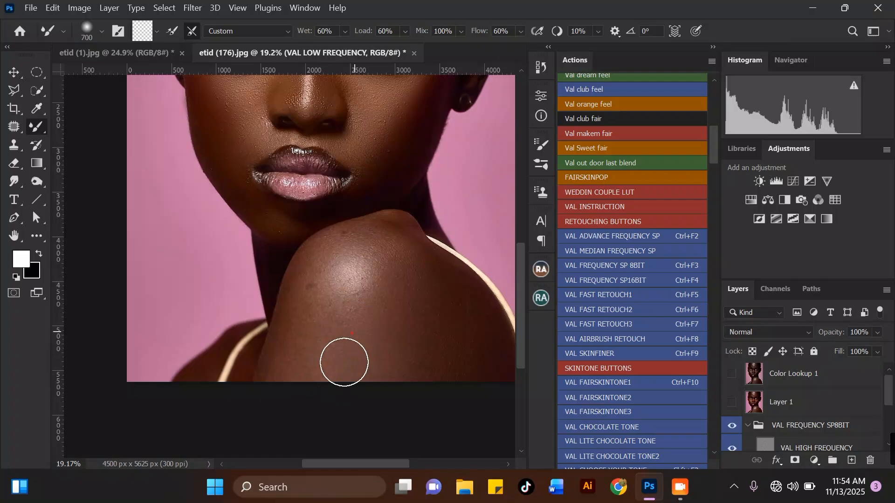
Step: Even out the middle of the upper arm down to the image's lower edge with a 700-pixel Mixer Brush
key("bracketleft")
key("bracketright")
key("bracketright")
left_click(362, 314)
left_click_drag(380, 342, 357, 353)
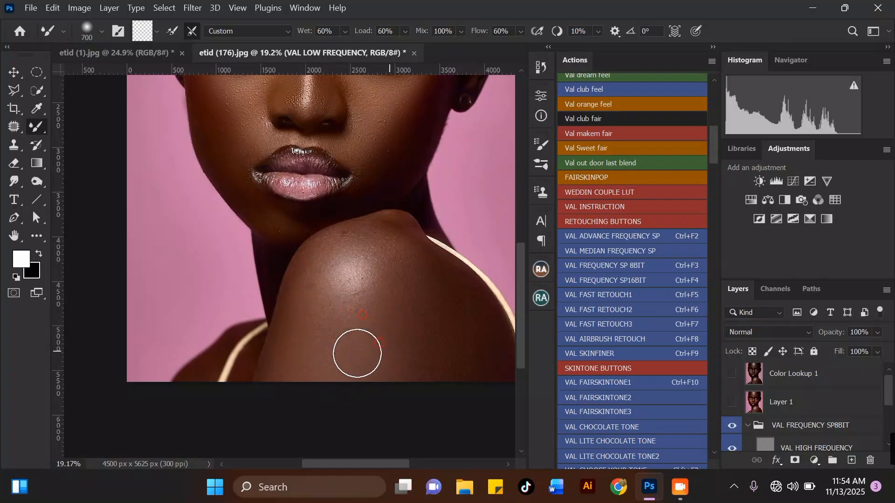
left_click(410, 340)
Step: Blend the upper shoulder and the skin around its highlight with a 600-pixel Mixer Brush
key("bracketleft")
left_click(396, 239)
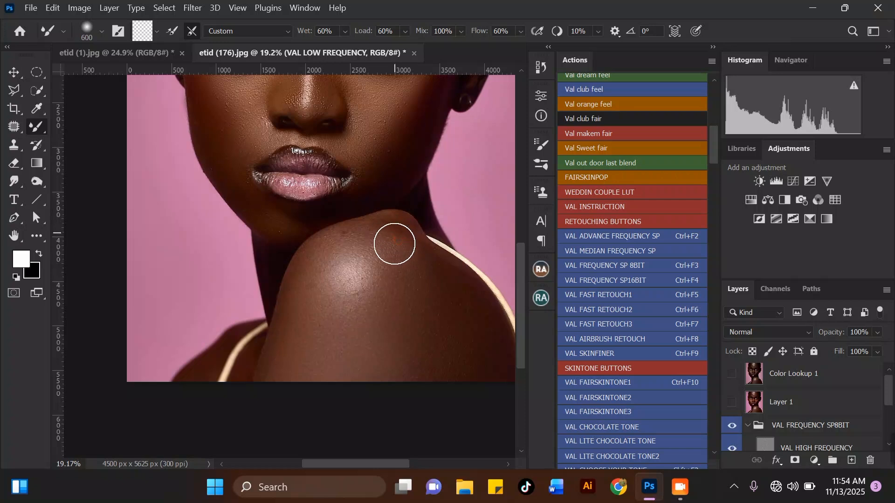
left_click(346, 238)
left_click_drag(314, 271, 314, 283)
key("bracketright")
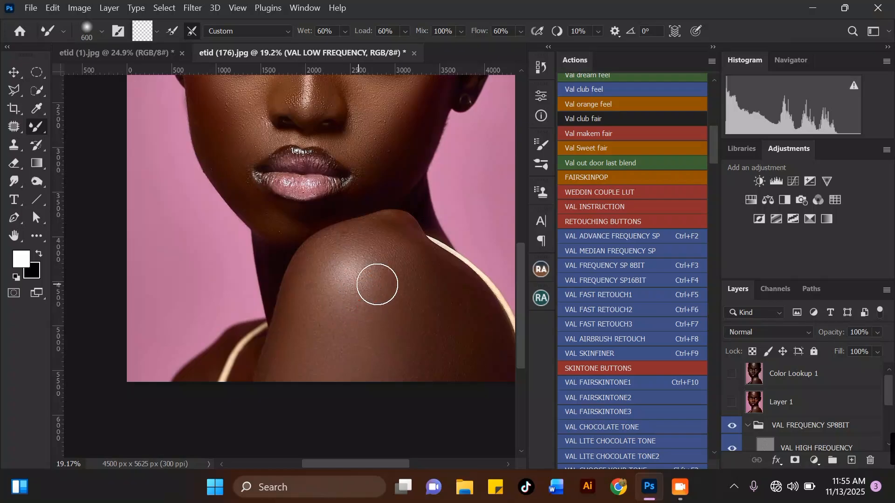
left_click(379, 266)
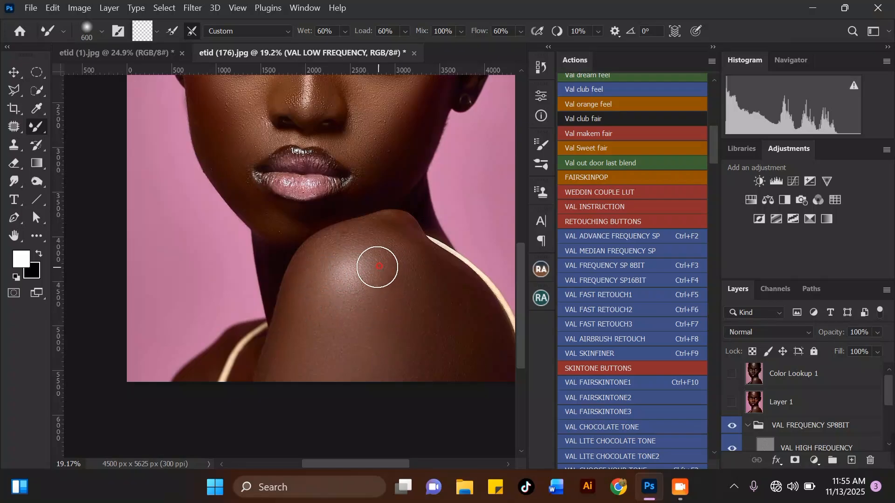
Step: Refine the shoulder's top edge at 300 pixels and its highlight area at 500 pixels
key("bracketright")
key("bracketleft")
key("bracketleft")
key("bracketleft")
left_click(388, 228)
scroll(338, 230, "down", 3)
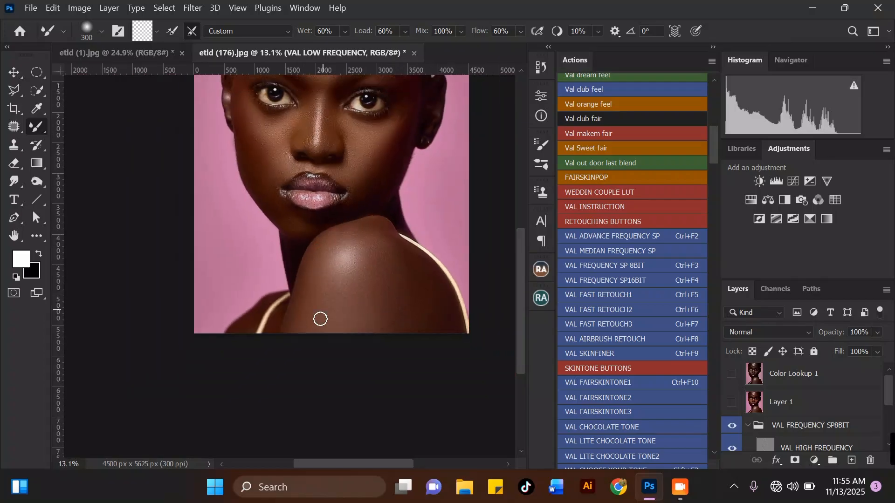
scroll(319, 320, "up", 2)
key("bracketright")
scroll(287, 336, "down", 4)
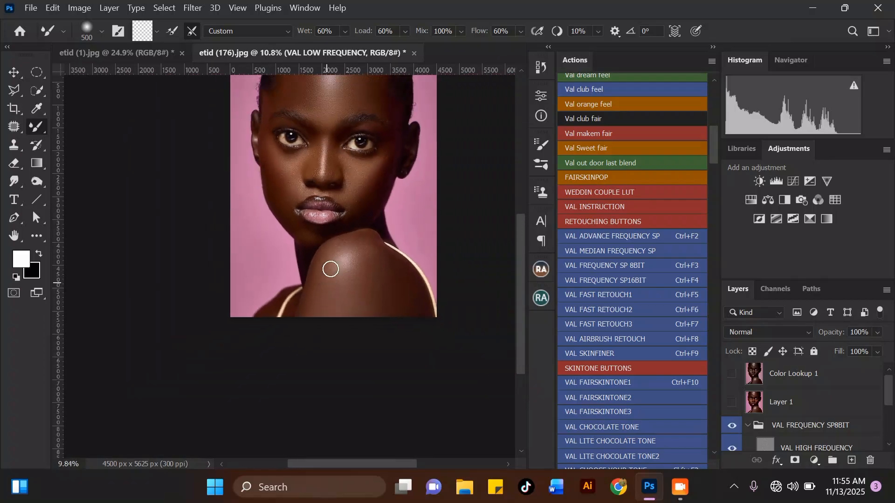
Step: Blend the left cheek beside the nose and mouth with a 600-pixel Mixer Brush
scroll(277, 175, "up", 1)
key("bracketright")
scroll(277, 176, "up", 1)
key("bracketright")
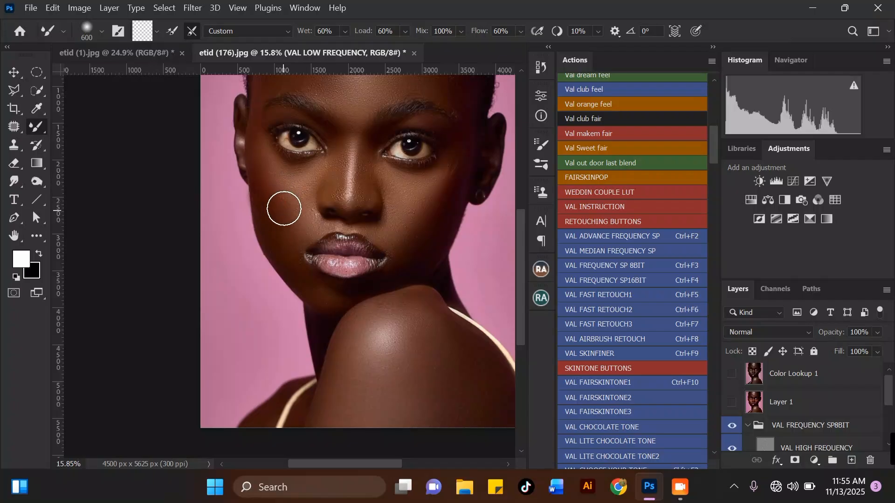
scroll(400, 255, "down", 3)
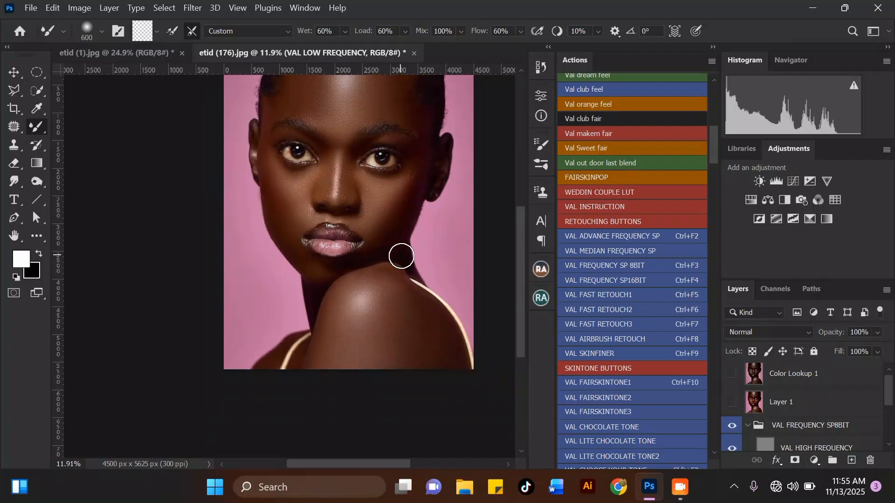
Step: Blend the left edge of the forehead along the hairline with a 500-pixel Mixer Brush
scroll(364, 107, "up", 4)
key("bracketleft")
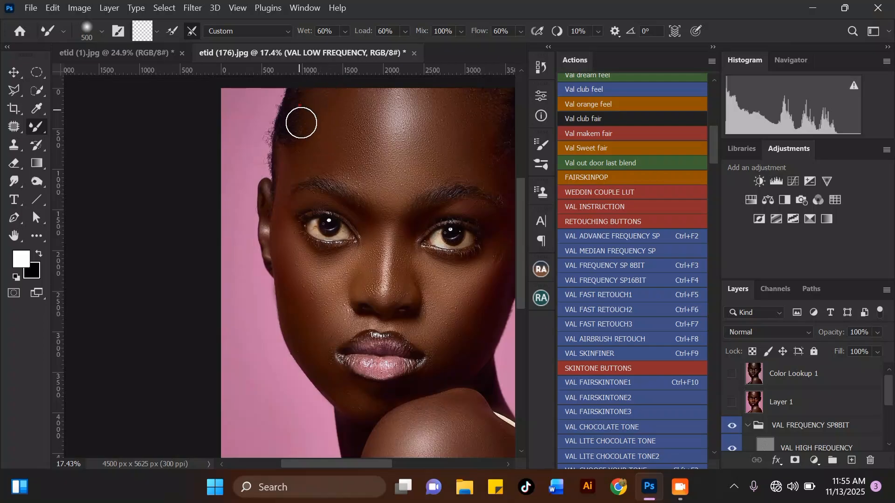
scroll(233, 121, "down", 3)
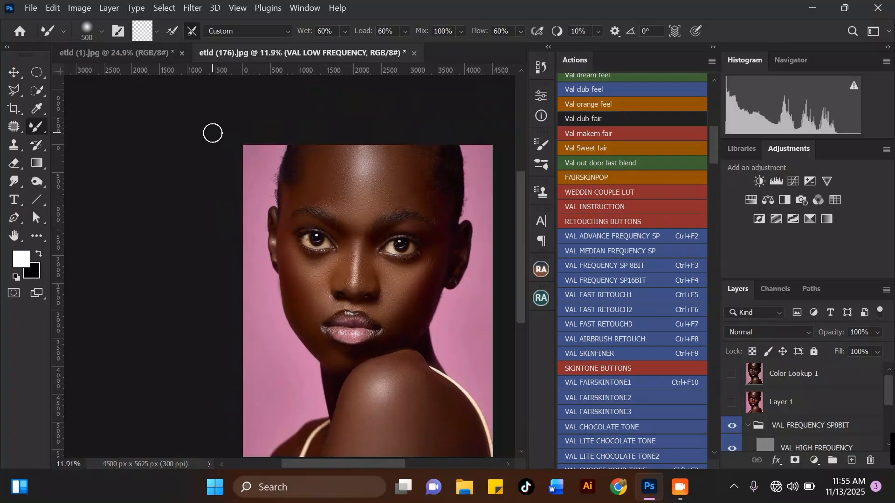
Step: Smooth the forehead highlight and the skin around it with 700- and 800-pixel Mixer Brush sizes
scroll(443, 186, "up", 3)
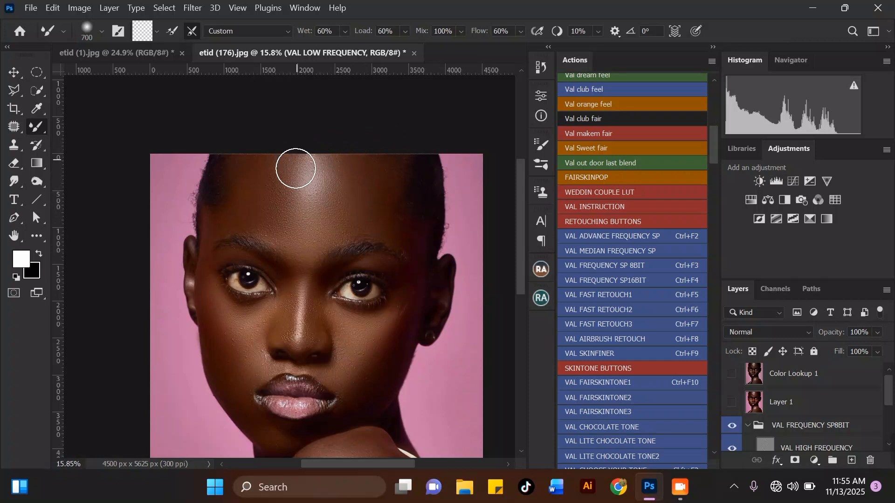
key("]")
left_click_drag(370, 204, 301, 183)
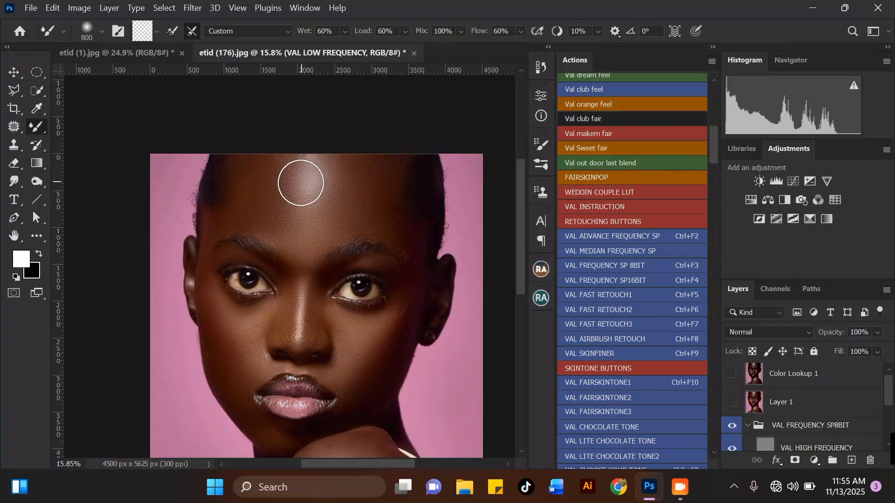
scroll(254, 168, "up", 1)
key("[")
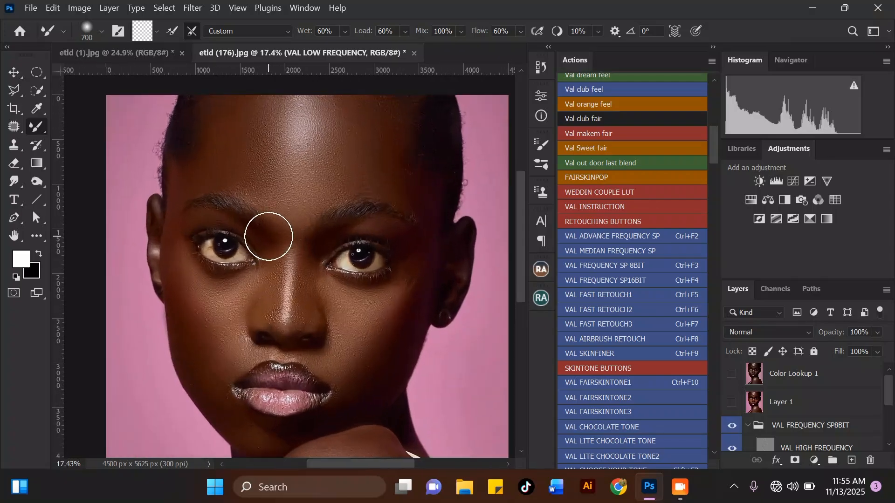
Step: Reduce the Mixer Brush size and blend the skin between the eyebrows and at the top of the nose
scroll(268, 236, "up", 2)
key("[")
key("[")
key("[")
left_click(272, 251)
mouse_move(302, 214)
left_mouse_down()
mouse_move(288, 210)
mouse_move(318, 221)
left_mouse_up()
Step: Blend the left cheek beside the eye and the bridge of the nose with 400- and 300-pixel Mixer Brush sizes
key("[")
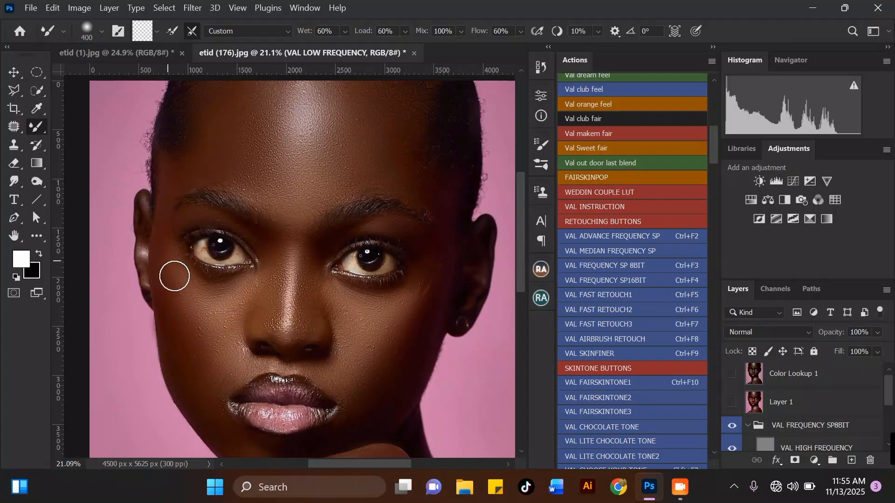
scroll(175, 182, "down", 2)
scroll(261, 250, "up", 5)
key("[")
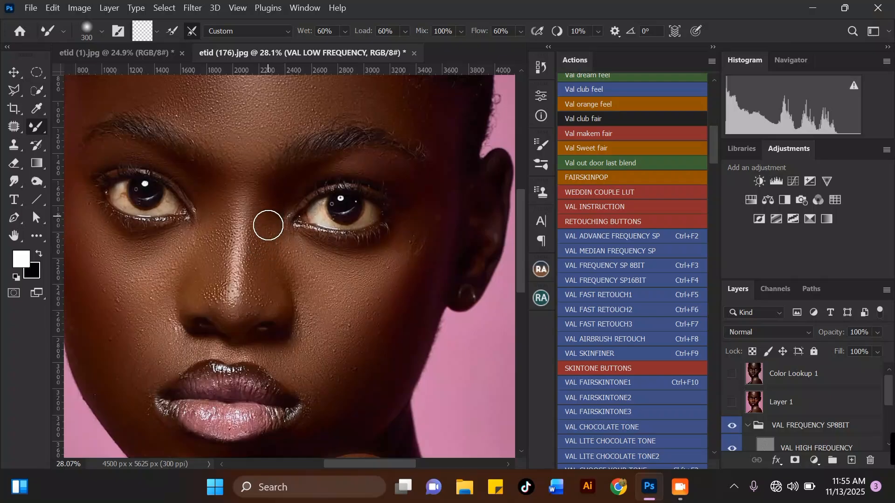
scroll(296, 236, "down", 2)
scroll(299, 236, "up", 2)
Step: Blend the right cheek below the eye and beside the nose with 400- and 500-pixel Mixer Brush sizes
key("]")
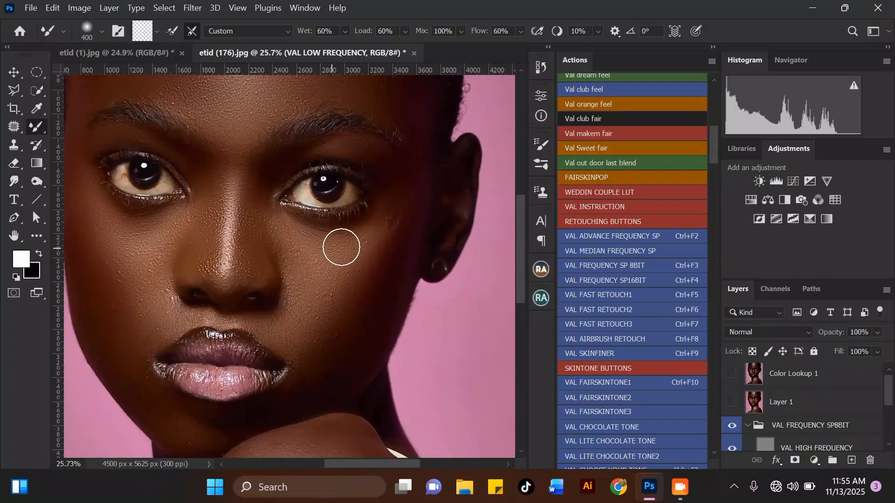
mouse_move(364, 243)
left_mouse_down()
mouse_move(322, 258)
mouse_move(286, 232)
mouse_move(341, 274)
mouse_move(355, 264)
mouse_move(376, 300)
mouse_move(365, 289)
left_mouse_up()
key("]")
scroll(385, 198, "down", 3)
scroll(371, 144, "up", 2)
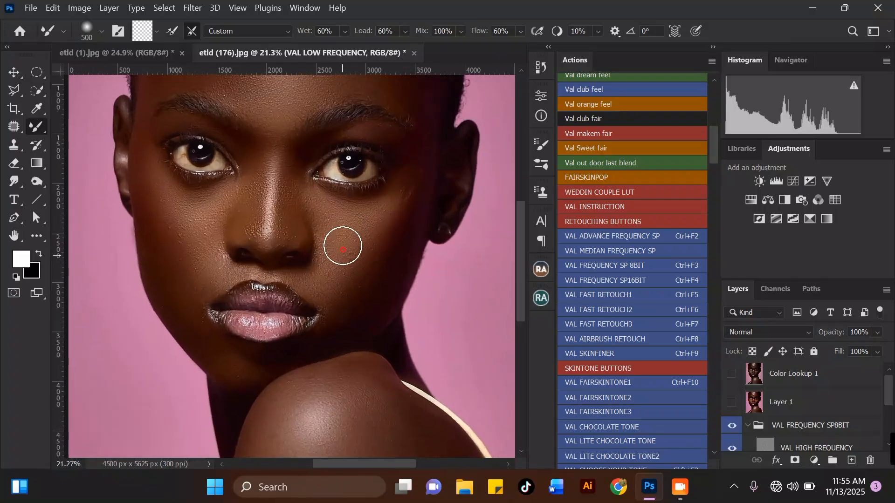
mouse_move(349, 265)
left_mouse_down()
mouse_move(355, 289)
mouse_move(395, 236)
mouse_move(368, 244)
mouse_move(376, 236)
mouse_move(357, 272)
left_mouse_up()
scroll(360, 258, "down", 3)
scroll(372, 204, "up", 3)
left_click_drag(367, 240, 364, 230)
Step: Blend the outer edge of the left cheek with the Mixer Brush, reducing its size to 400 pixels
mouse_move(140, 188)
left_mouse_down()
mouse_move(172, 226)
mouse_move(168, 220)
mouse_move(164, 232)
mouse_move(146, 211)
mouse_move(157, 255)
left_mouse_up()
key("bracketleft")
scroll(161, 262, "down", 3)
scroll(196, 204, "up", 3)
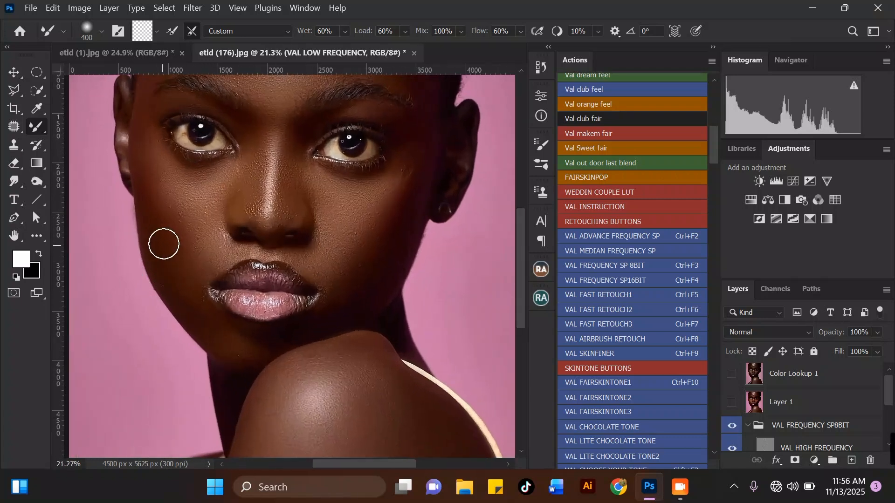
scroll(261, 245, "down", 2)
scroll(215, 214, "up", 3)
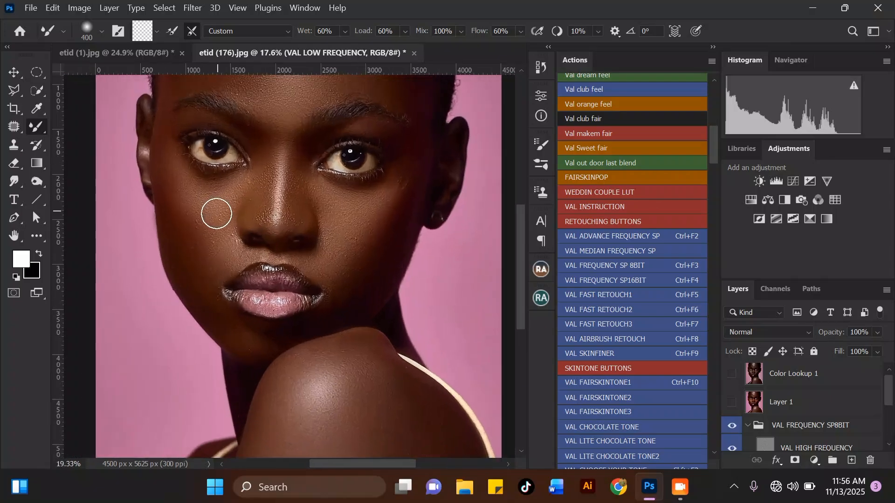
Step: Blend the skin between the left nostril and mouth corner and along the jaw with 250- and 300-pixel Mixer Brush sizes
scroll(217, 269, "up", 3)
key("bracketleft")
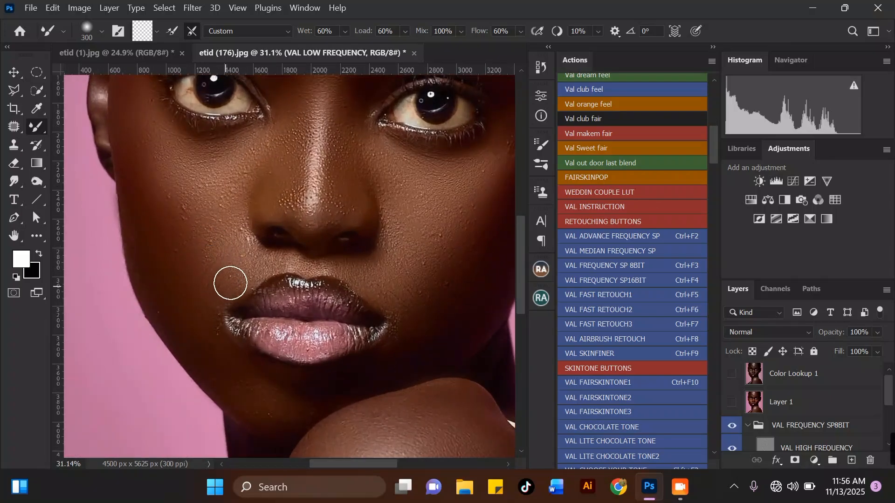
scroll(234, 237, "up", 1)
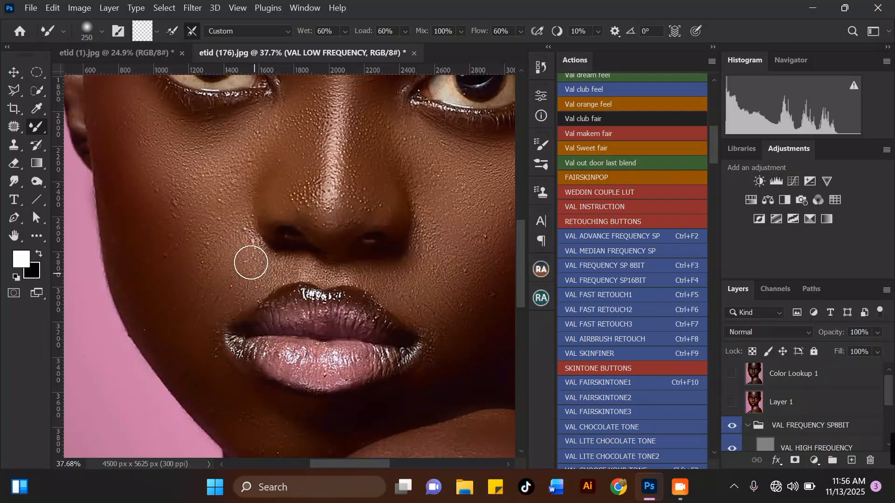
key("bracketright")
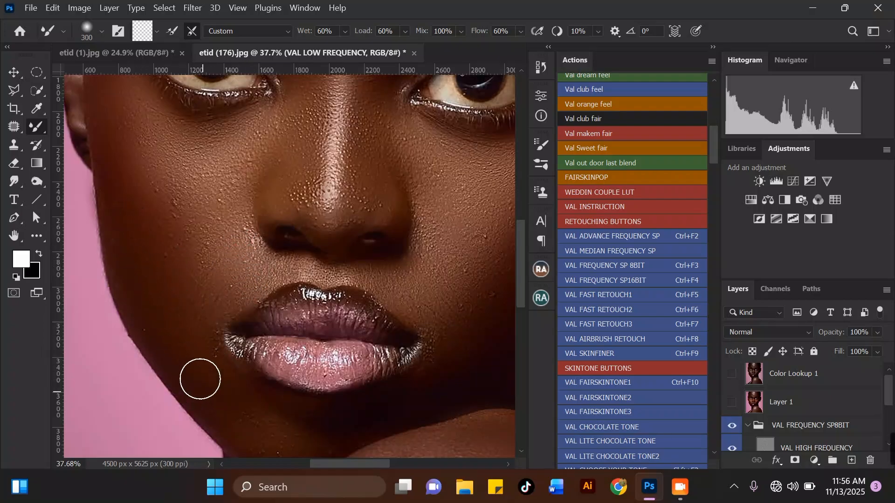
Step: Smooth the middle and outer part of the left cheek with a 400-pixel Mixer Brush
scroll(160, 304, "up", 1)
key("bracketright")
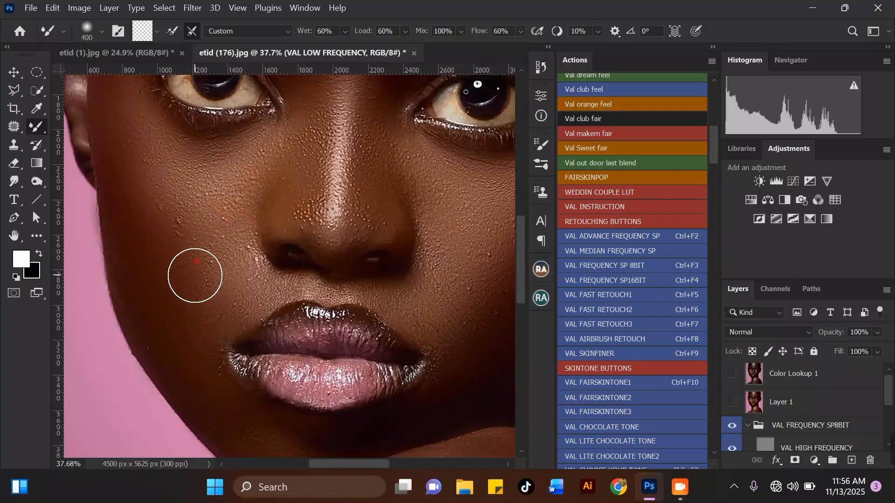
scroll(207, 261, "down", 3)
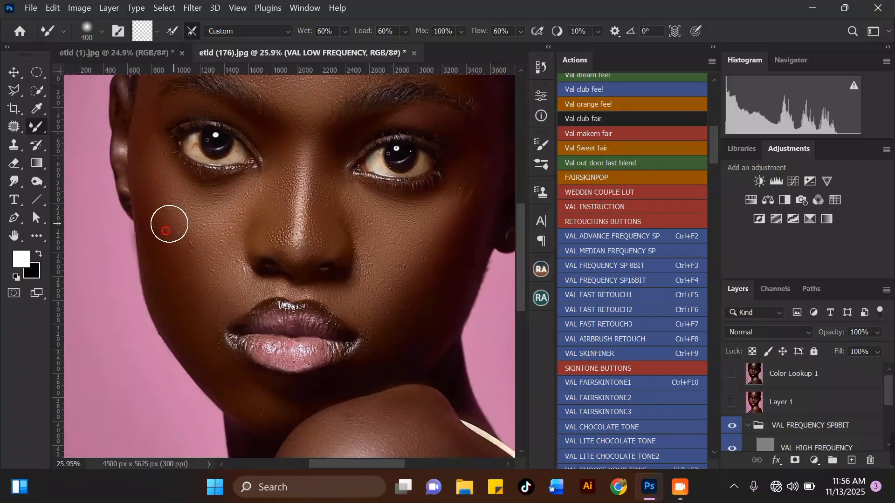
scroll(175, 219, "down", 2)
scroll(178, 275, "up", 1)
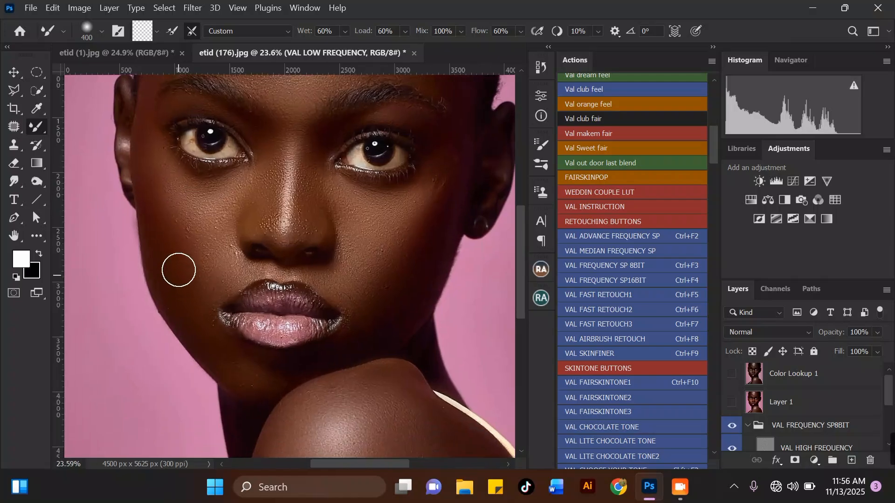
Step: Blend the right cheek with a 500-pixel Mixer Brush and the skin beside the right mouth corner at 400 pixels
scroll(182, 229, "down", 2)
scroll(362, 266, "up", 2)
key("bracketright")
left_click_drag(356, 275, 373, 202)
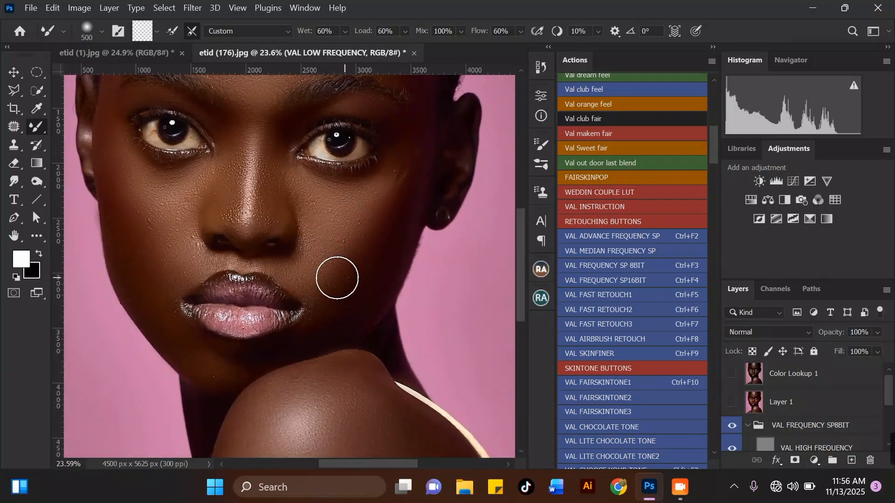
scroll(387, 199, "down", 2)
mouse_move(354, 254)
left_mouse_down()
mouse_move(362, 230)
mouse_move(350, 237)
left_mouse_up()
scroll(321, 201, "up", 1)
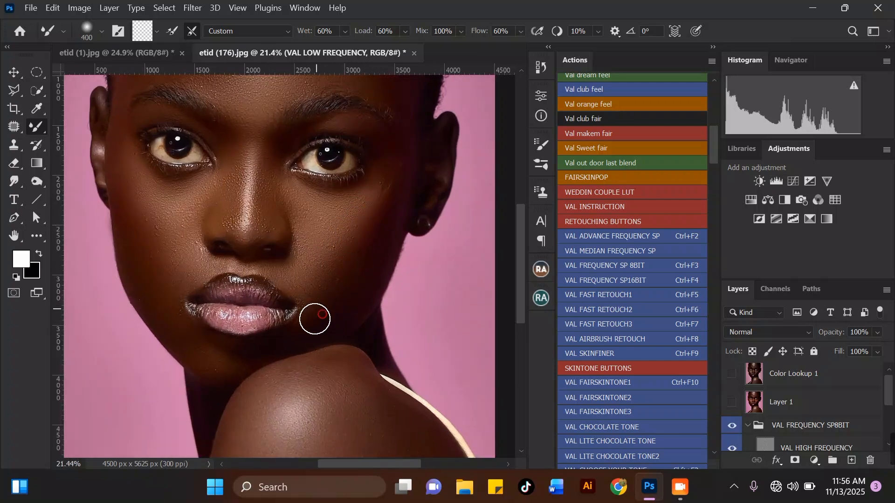
Step: Blend the left side of the nose and the skin under the left eye with a 250-pixel Mixer Brush
scroll(221, 189, "up", 1)
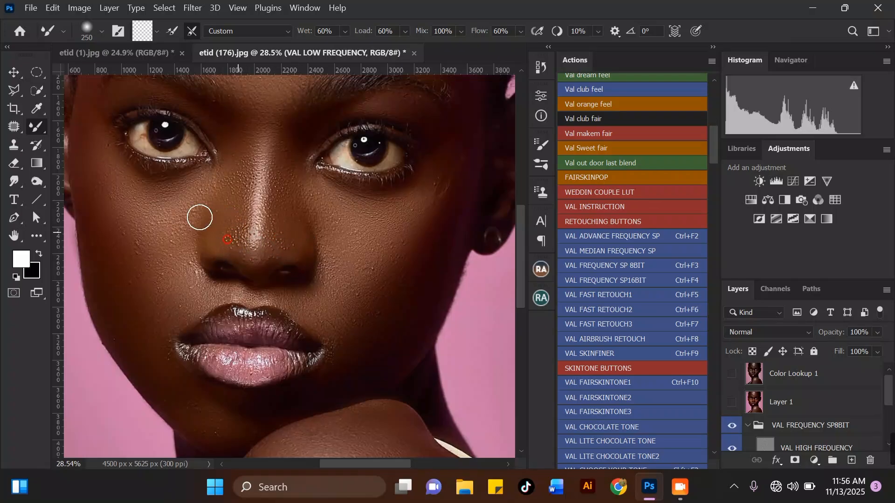
mouse_move(125, 193)
left_mouse_down()
mouse_move(94, 188)
mouse_move(98, 159)
mouse_move(106, 230)
mouse_move(96, 169)
mouse_move(101, 189)
mouse_move(151, 195)
mouse_move(109, 170)
mouse_move(97, 181)
mouse_move(116, 236)
mouse_move(109, 232)
mouse_move(105, 186)
mouse_move(126, 252)
mouse_move(126, 284)
mouse_move(102, 227)
mouse_move(144, 270)
mouse_move(187, 188)
left_mouse_up()
key("bracketleft")
Step: Enlarge the Mixer Brush to 500 pixels and blend the left cheek below the outer eye corner
scroll(177, 199, "down", 3)
key("bracketright")
key("bracketright")
key("bracketright")
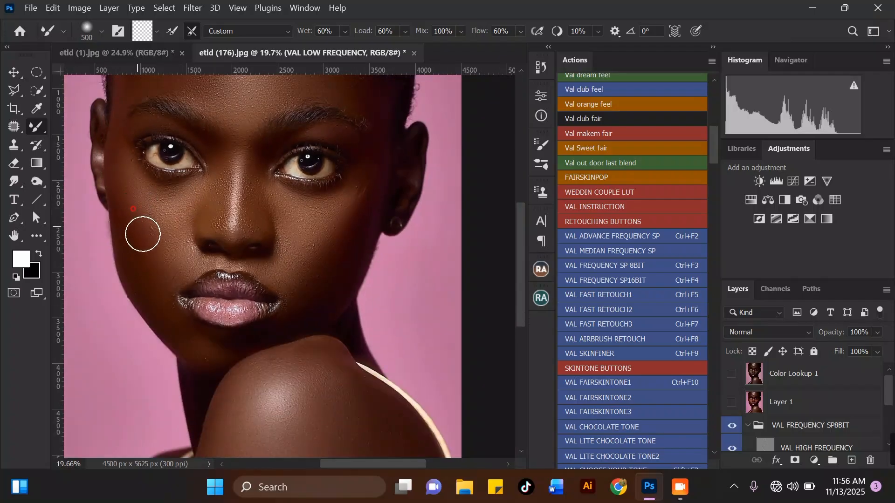
left_click_drag(158, 264, 136, 216)
Step: Blend the skin between the eyes at 300 pixels and beside the left eye at 400 pixels with the Mixer Brush
scroll(146, 277, "down", 1)
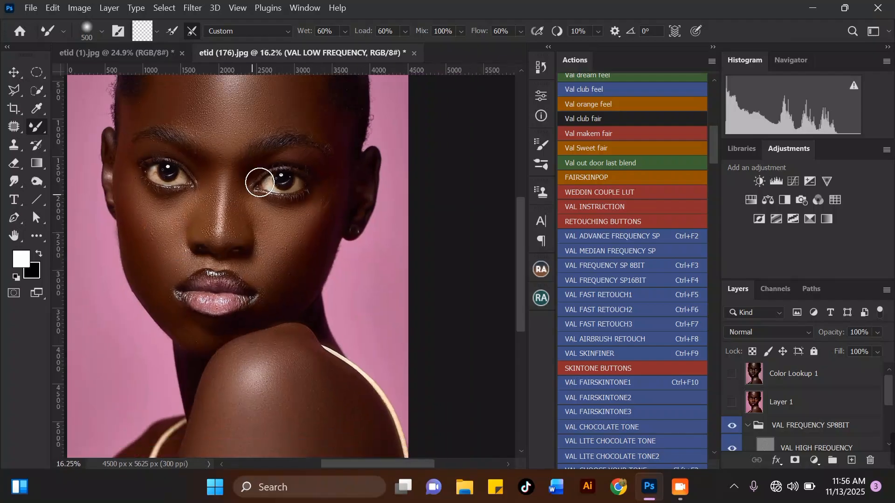
scroll(219, 116, "up", 1)
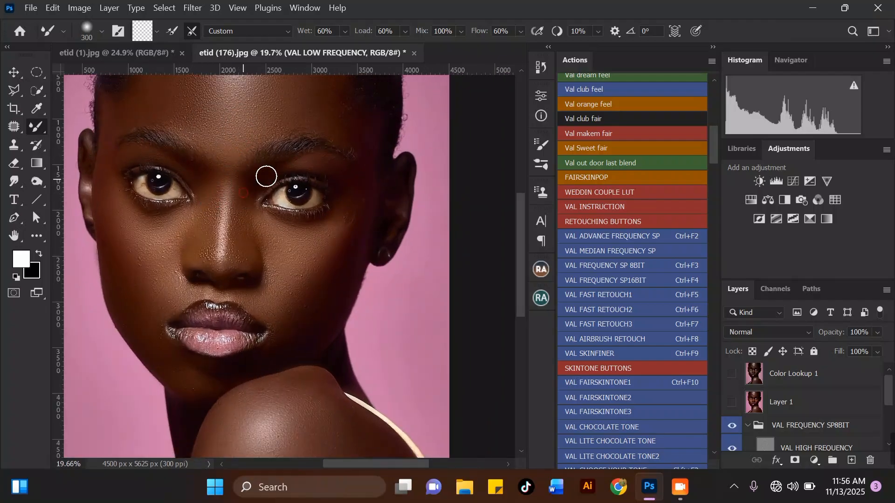
scroll(145, 163, "up", 1)
key("bracketright")
scroll(135, 188, "down", 3)
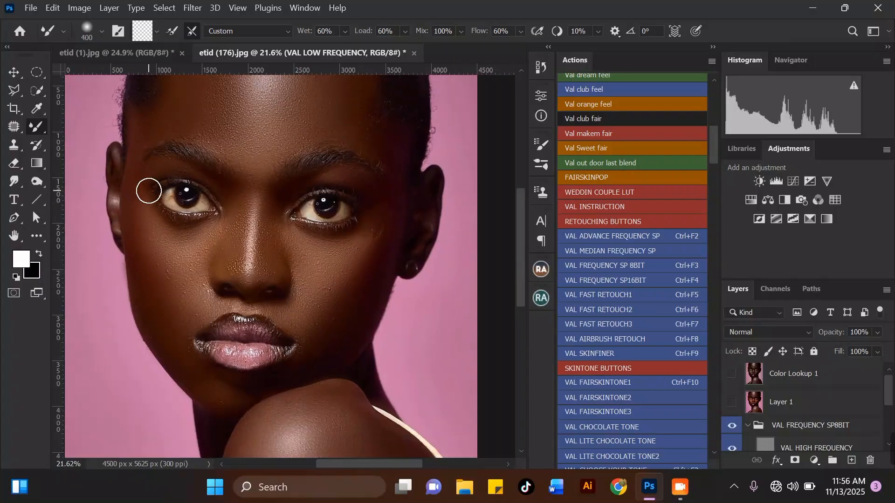
Step: Blend the left side and centre of the forehead with 600- and 700-pixel Mixer Brush sizes
scroll(178, 99, "up", 2)
key("bracketright")
key("bracketright")
key("bracketright")
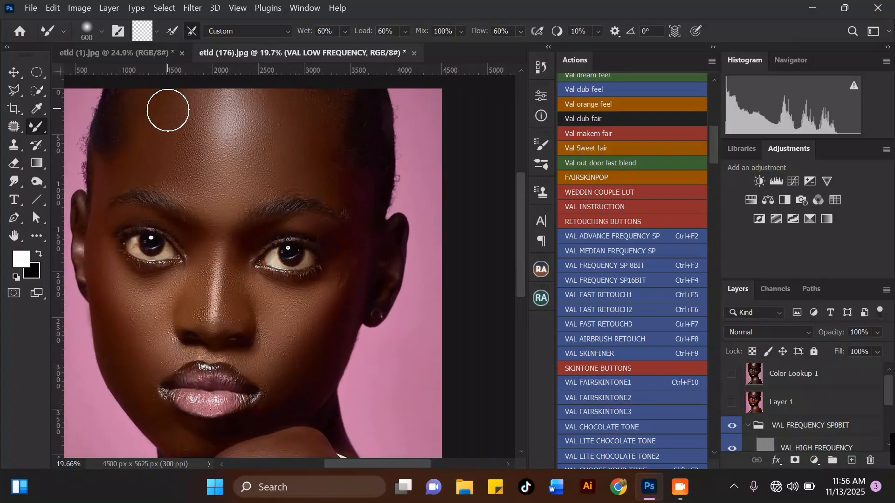
key("bracketleft")
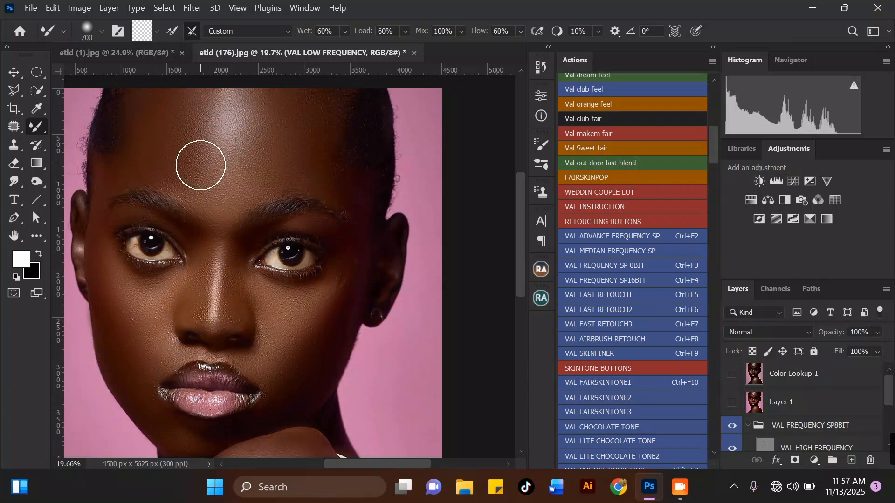
key("bracketleft")
scroll(298, 215, "down", 3)
scroll(307, 145, "up", 3)
Step: Blend the right side of the forehead and the highlight's edge with 600- and 700-pixel Mixer Brush sizes
key("bracketright")
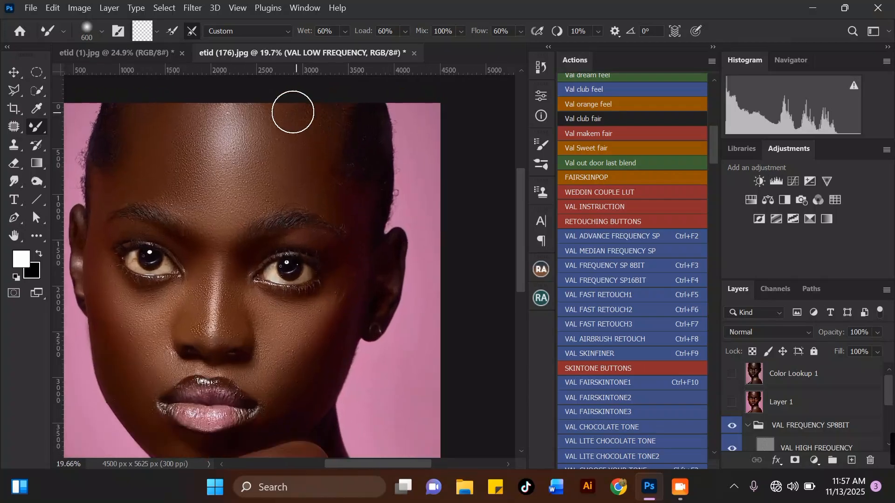
key("bracketright")
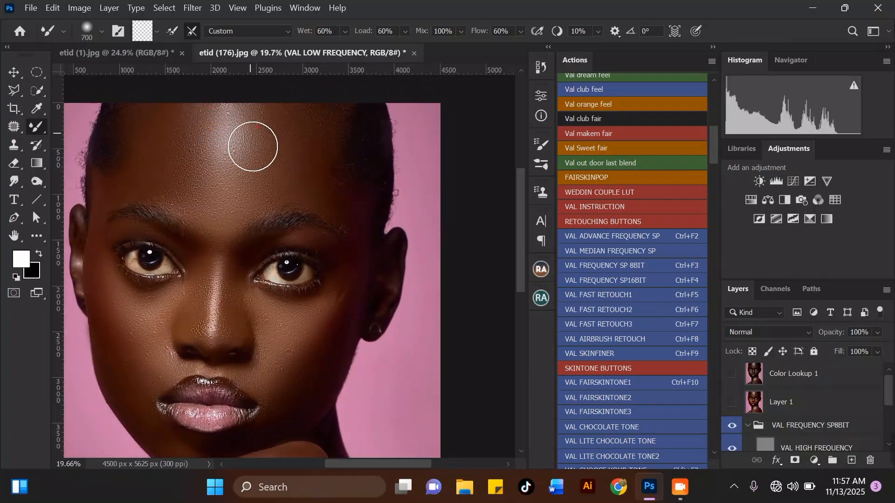
key("bracketleft")
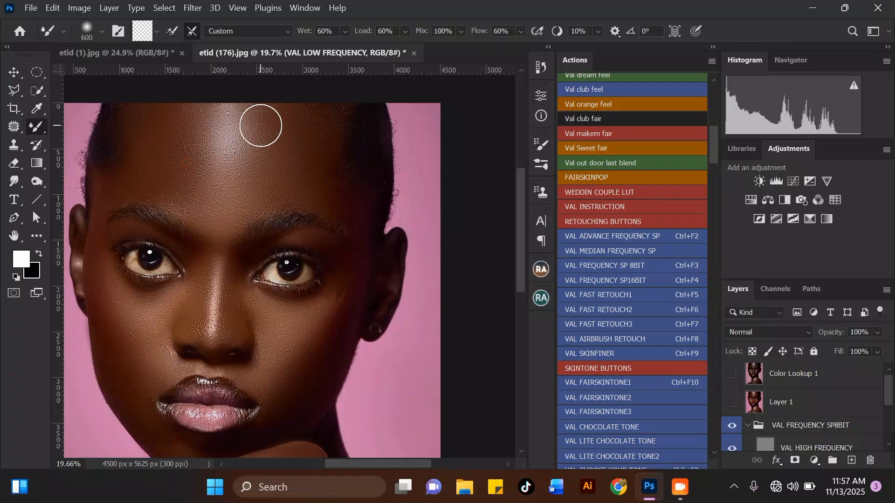
scroll(228, 226, "up", 1)
key("bracketleft")
key("bracketright")
key("bracketright")
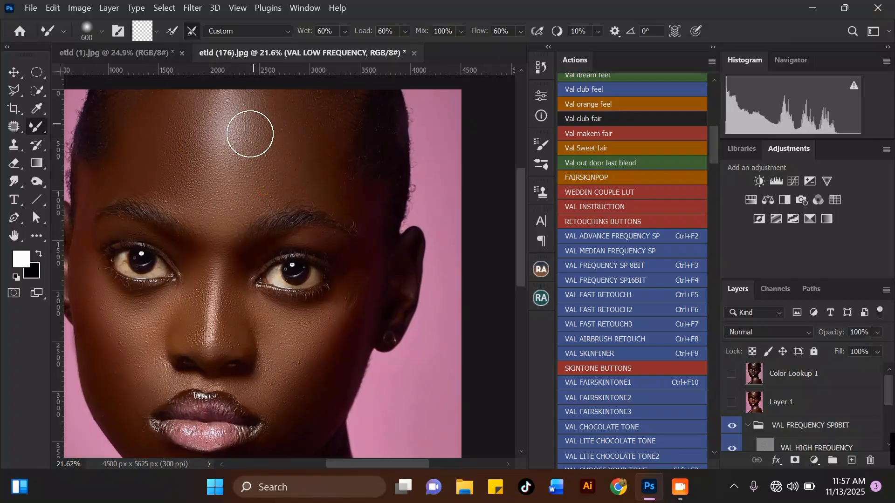
scroll(295, 252, "down", 1)
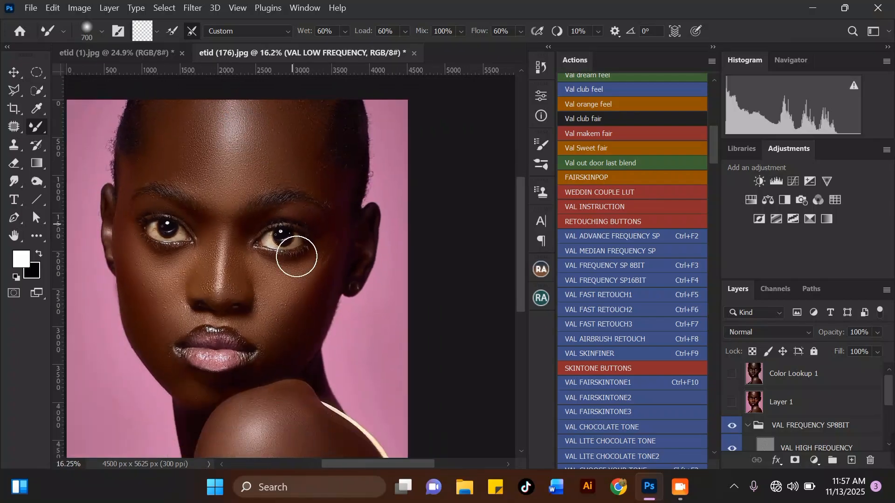
Step: Blend the skin around the right eye and temple with 400- and 300-pixel Mixer Brush sizes
scroll(225, 210, "up", 1)
key("bracketleft")
key("bracketleft")
key("bracketleft")
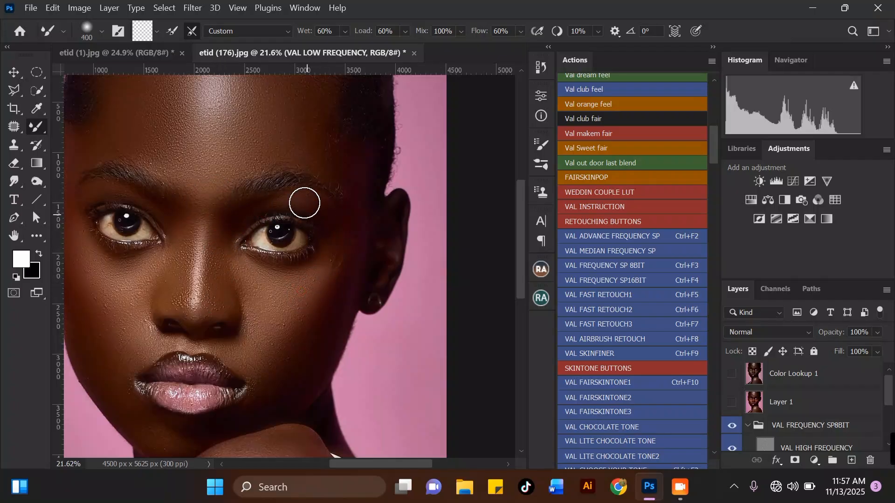
scroll(315, 295, "down", 1)
scroll(300, 271, "up", 2)
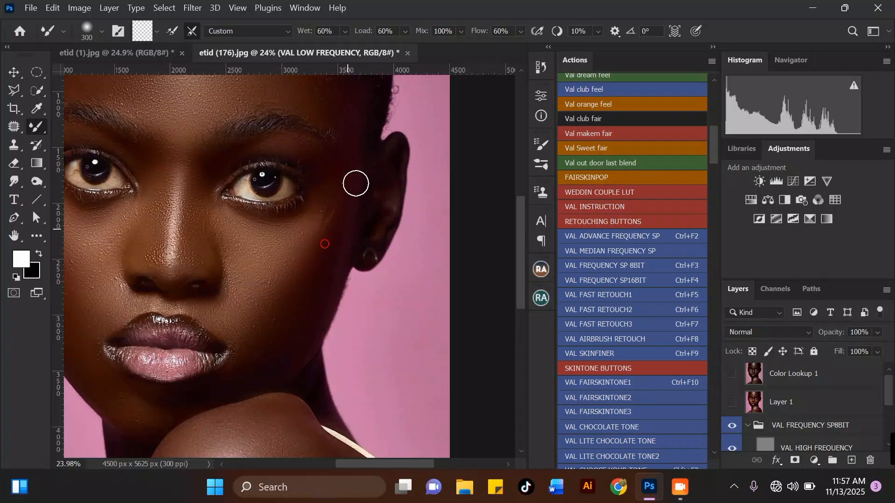
Step: Blend the lower right cheek beside the mouth with a 500-pixel Mixer Brush
scroll(289, 320, "down", 1)
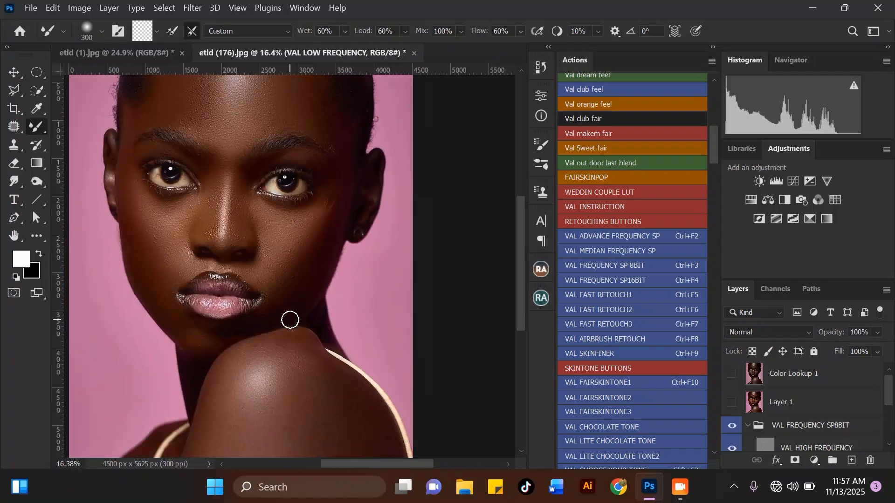
scroll(302, 220, "up", 1)
key("bracketright")
key("bracketright")
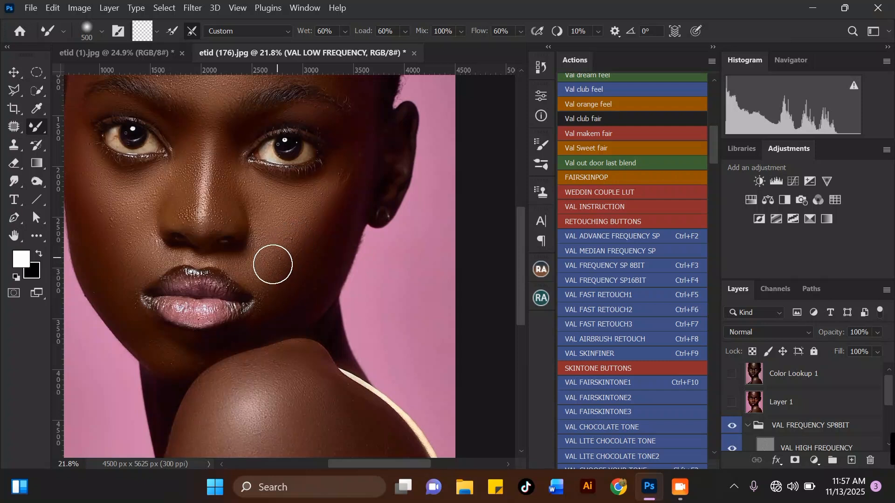
scroll(307, 261, "down", 1)
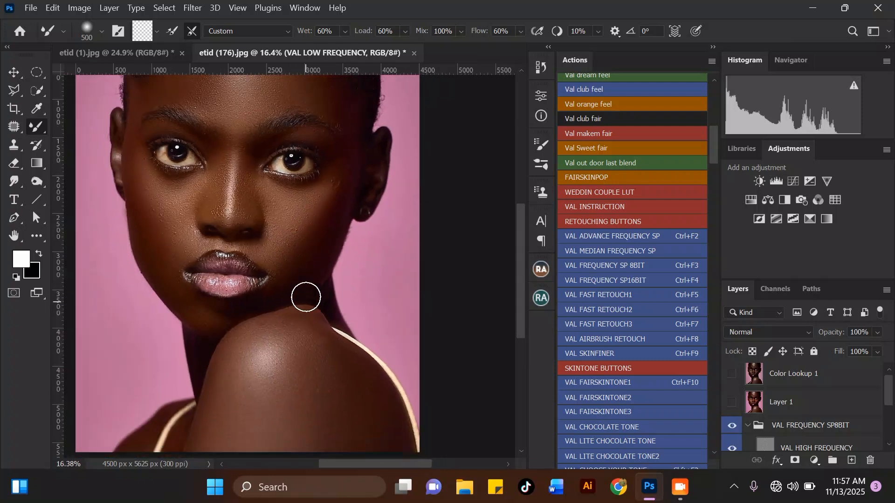
Step: Blend the left cheek beside the ear and the left jawline down to the chin with a 400-pixel Mixer Brush
scroll(298, 275, "up", 1)
key("bracketleft")
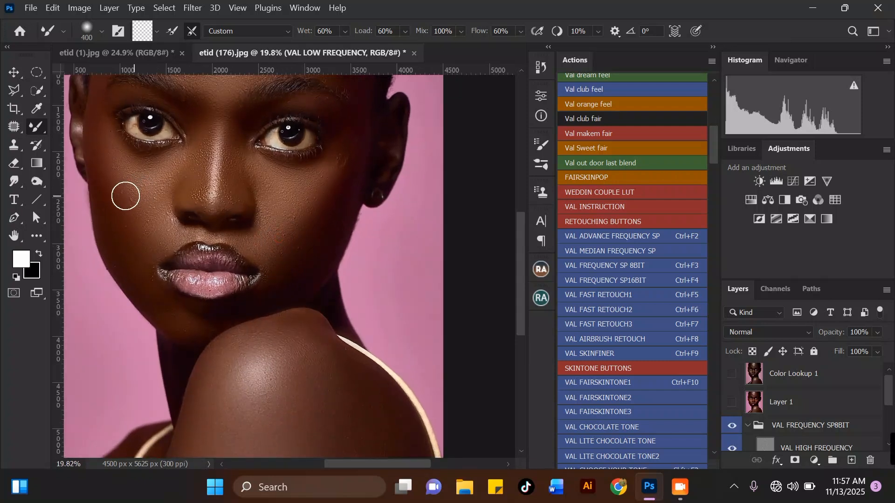
scroll(126, 196, "up", 1)
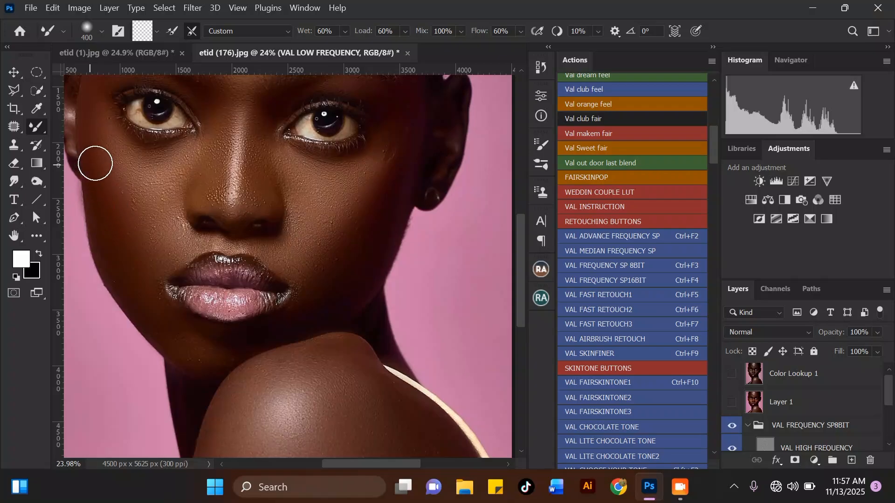
scroll(158, 168, "down", 3)
key("bracketright")
scroll(275, 271, "up", 1)
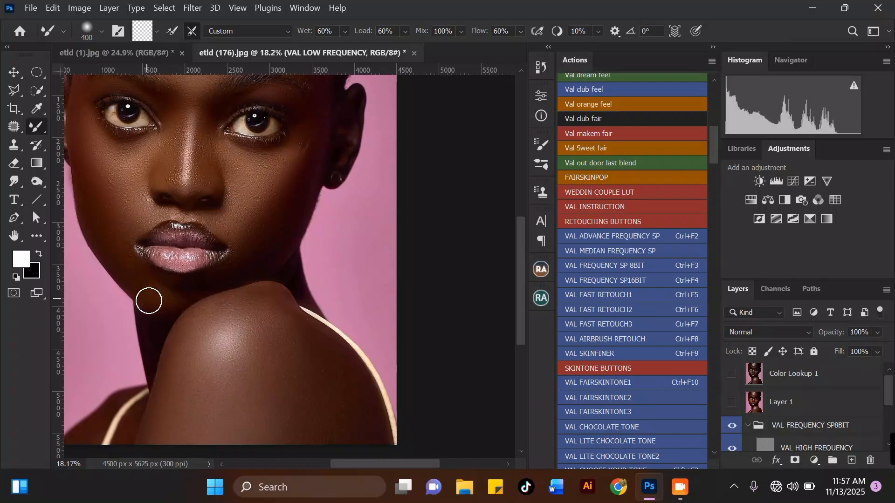
scroll(327, 260, "down", 3)
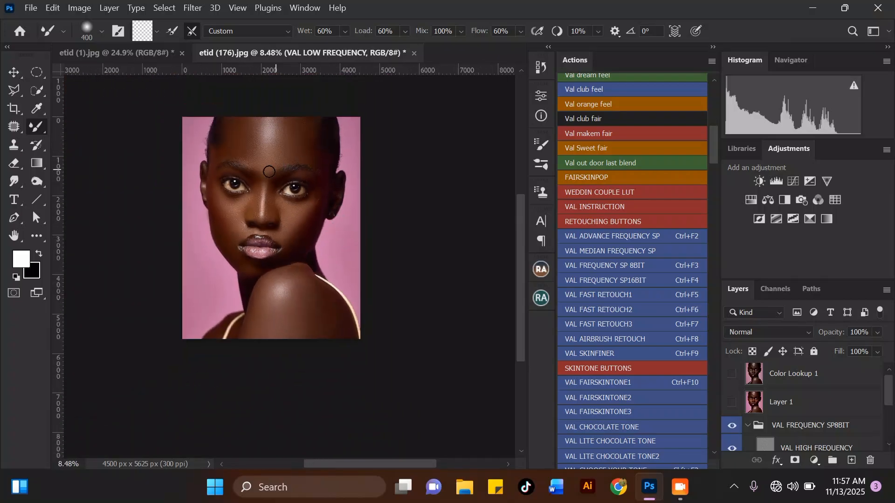
Step: Compare the portrait before and after retouching by toggling the visibility of the VAL FREQUENCY SP8BIT group
scroll(269, 171, "up", 3)
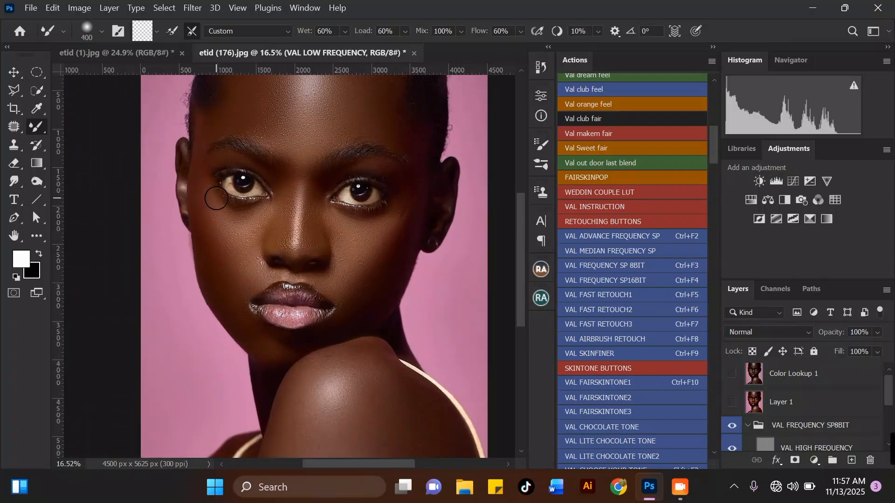
scroll(275, 180, "down", 2)
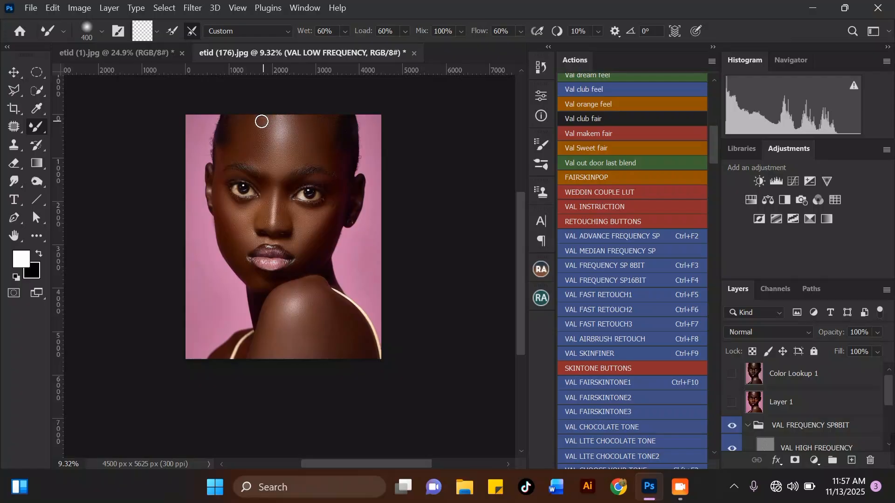
scroll(261, 122, "up", 3)
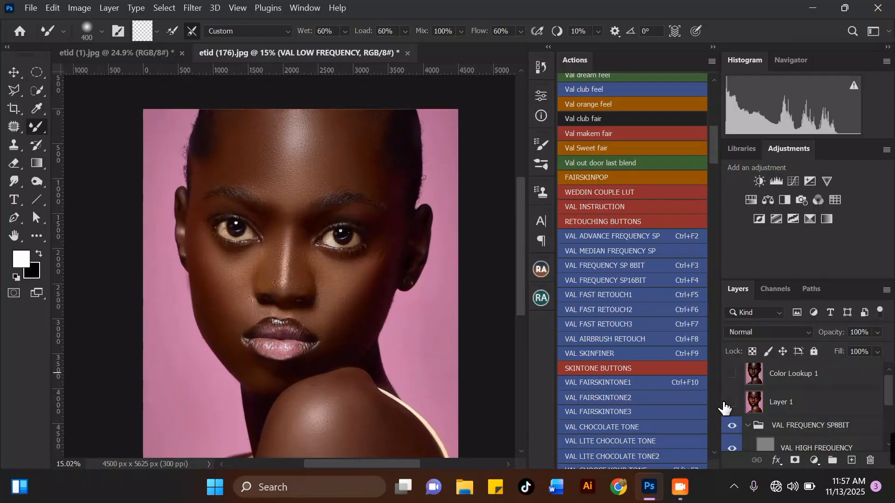
left_click(730, 431)
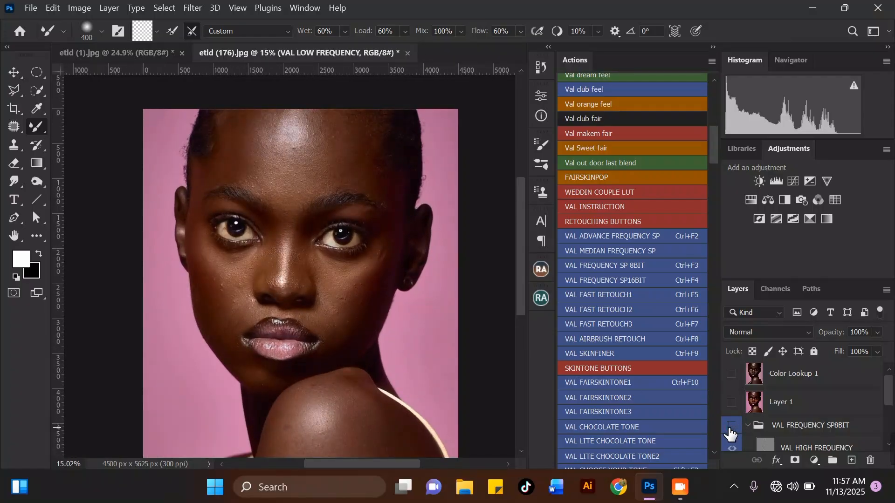
left_click(730, 431)
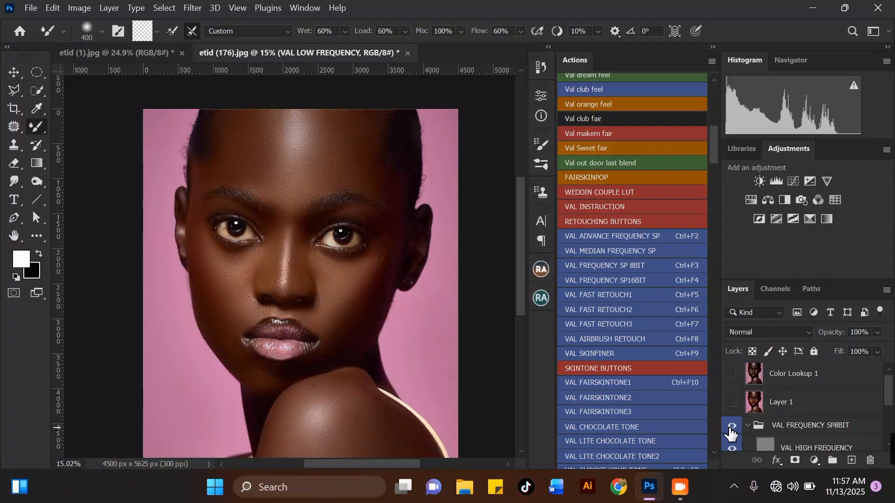
left_click(730, 431)
left_click(731, 431)
left_click(730, 431)
left_click(730, 432)
left_click(731, 431)
Step: Blend the right cheek beside the mouth with a 400-pixel Mixer Brush
scroll(334, 340, "up", 2)
left_click_drag(332, 314, 349, 296)
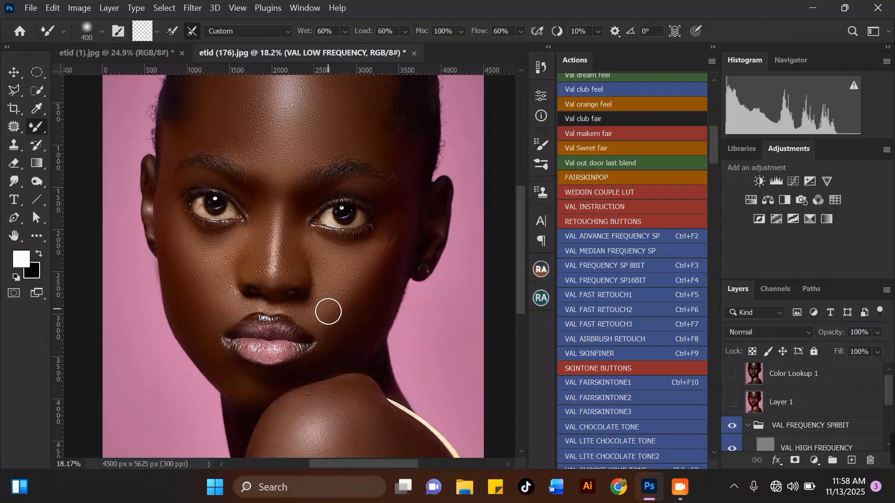
scroll(354, 251, "down", 2)
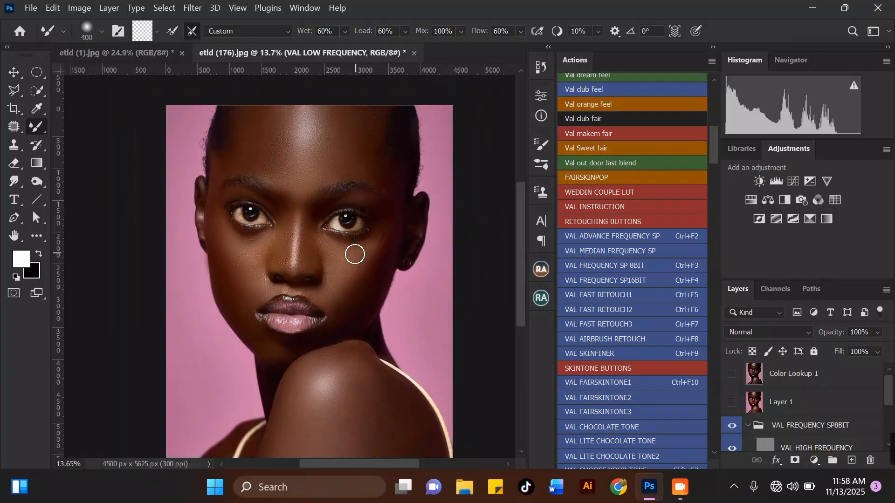
scroll(355, 254, "up", 1)
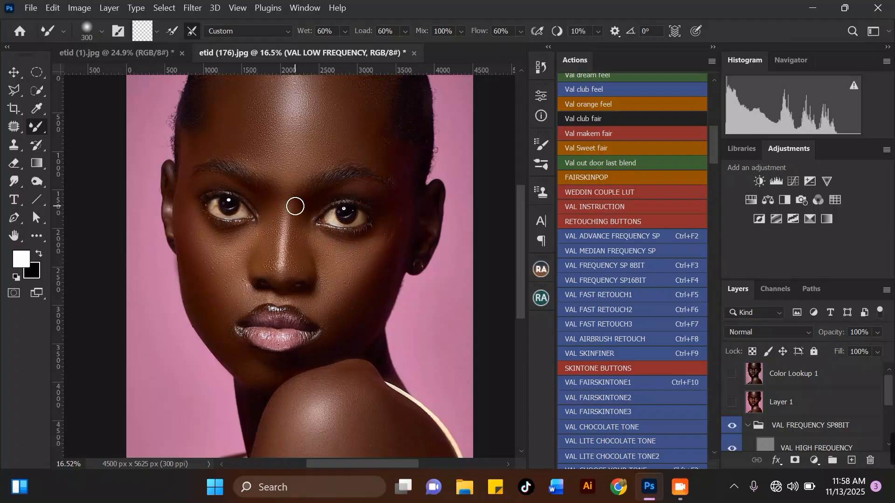
Step: Blend the right part of the lower lip and the upper lip with a Mixer Brush reduced to 175 pixels
key("bracketright")
key("bracketright")
scroll(274, 263, "down", 1)
key("bracketleft")
key("bracketleft")
key("bracketleft")
scroll(273, 280, "up", 3)
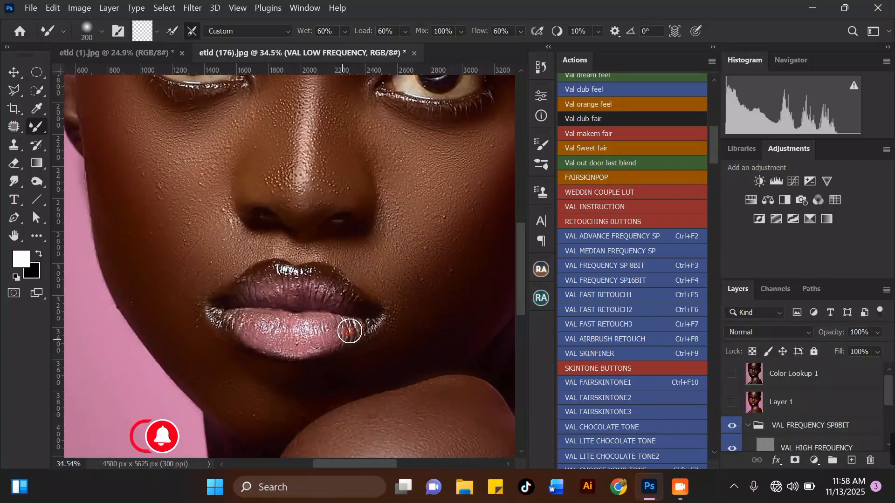
key("bracketleft")
mouse_move(358, 328)
left_mouse_down()
mouse_move(342, 348)
mouse_move(351, 342)
mouse_move(298, 353)
mouse_move(233, 311)
mouse_move(252, 344)
mouse_move(324, 347)
mouse_move(257, 340)
mouse_move(299, 353)
mouse_move(334, 344)
left_mouse_up()
key("bracketleft")
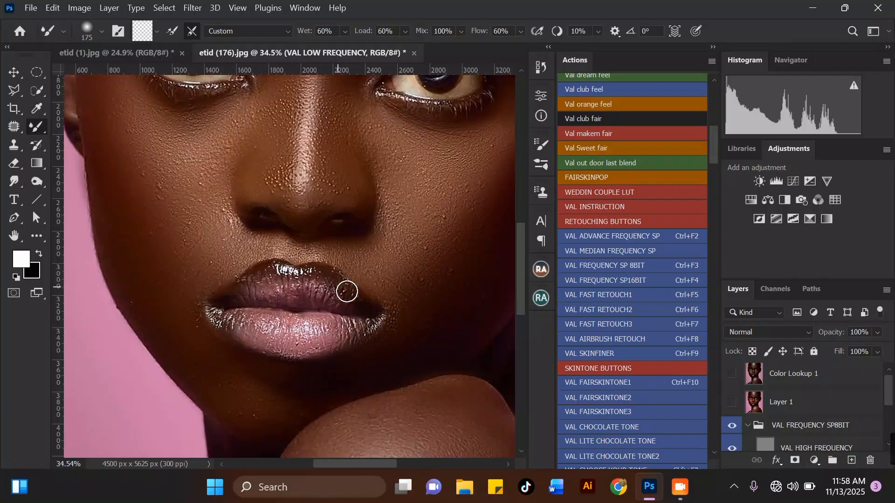
left_click_drag(266, 278, 305, 286)
Step: Examine the blended skin across the whole face and closely around the eyes, nose, cheeks and lips
scroll(305, 240, "down", 5)
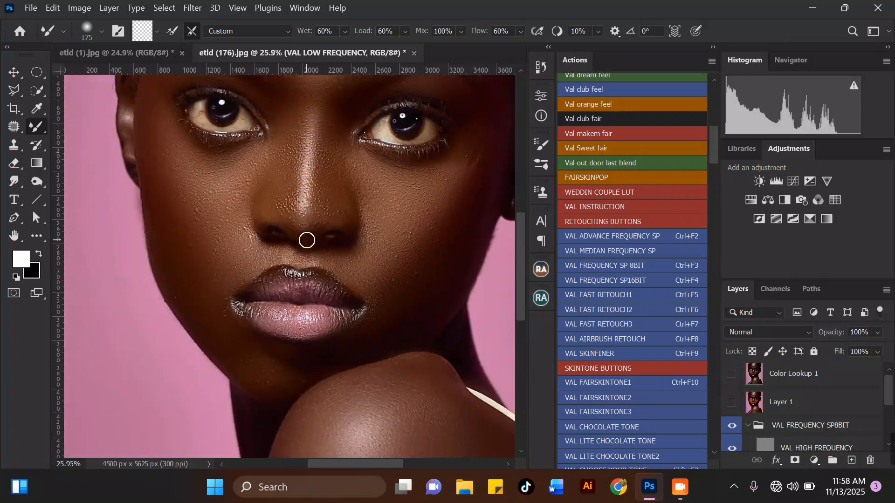
scroll(368, 328, "down", 1)
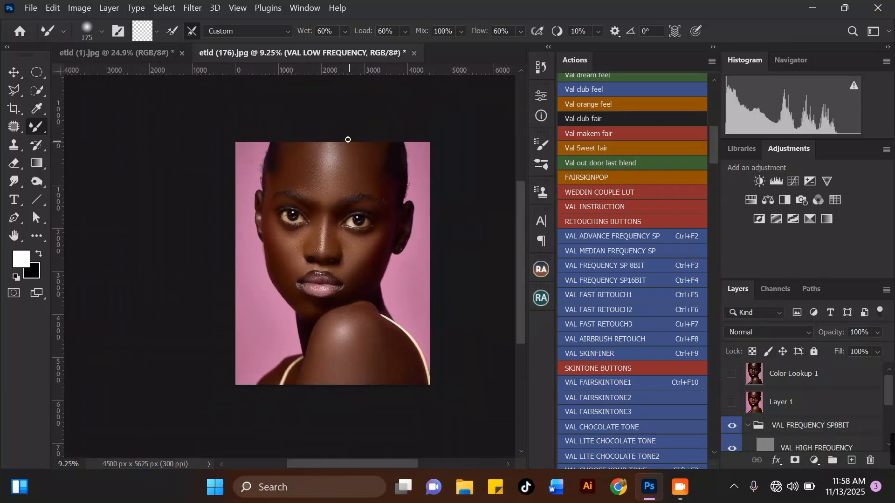
scroll(332, 149, "up", 2)
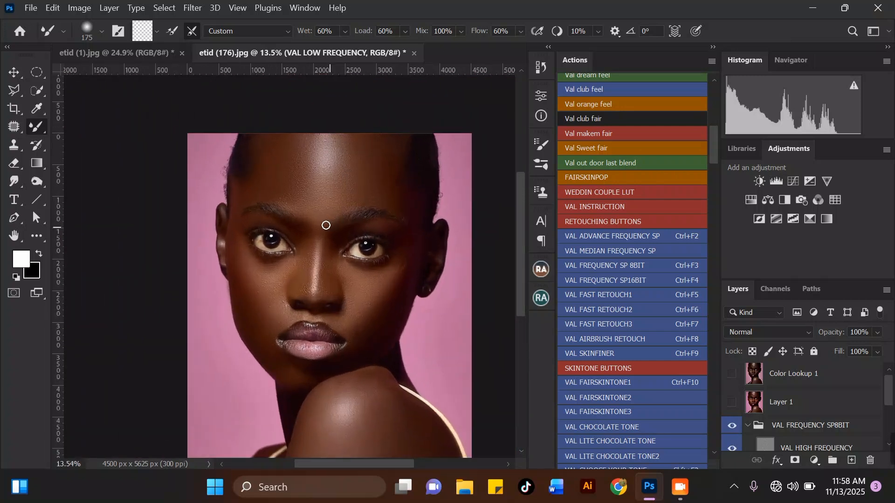
scroll(327, 225, "up", 4)
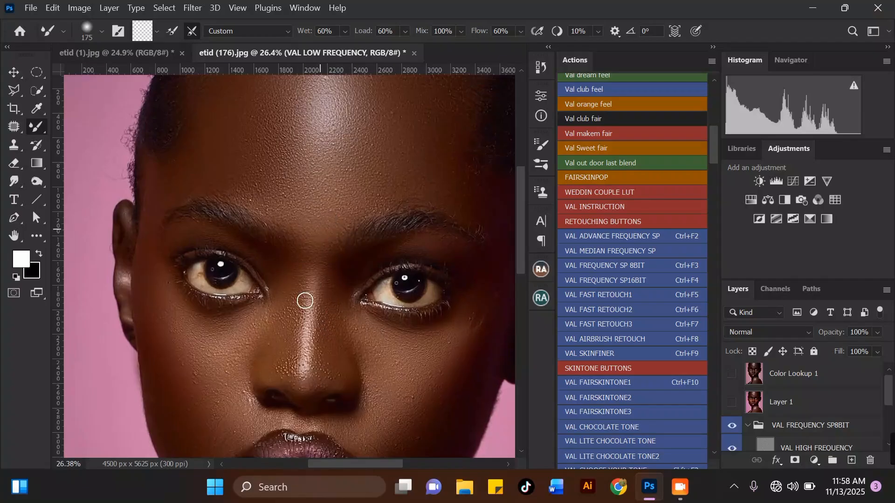
scroll(273, 410, "up", 3)
scroll(391, 257, "down", 2)
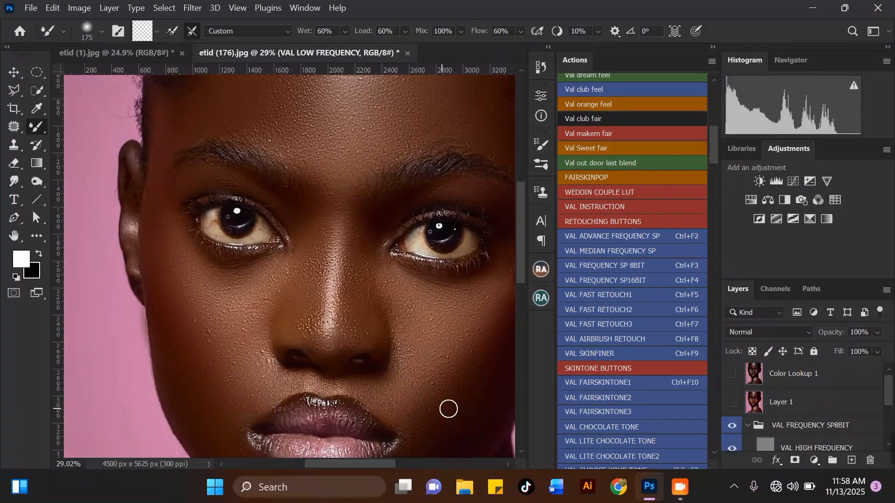
scroll(449, 410, "up", 1)
scroll(425, 268, "down", 1)
scroll(268, 306, "down", 2)
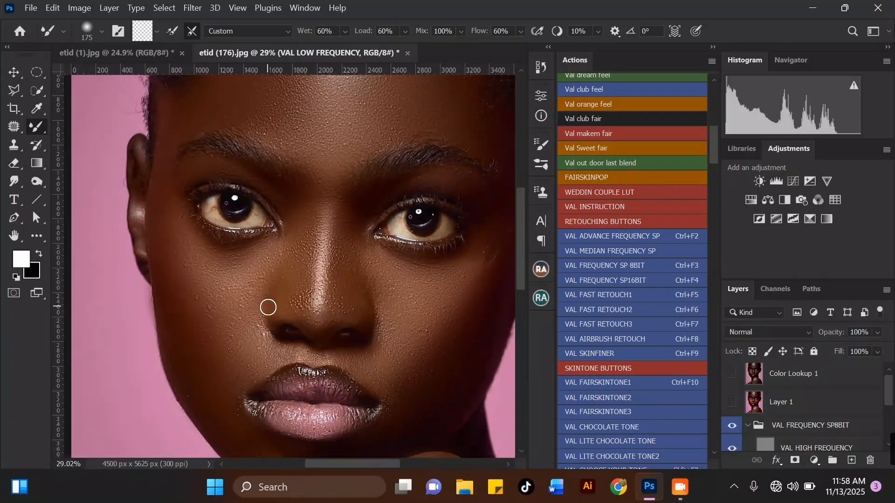
scroll(364, 365, "down", 2)
scroll(365, 414, "up", 4)
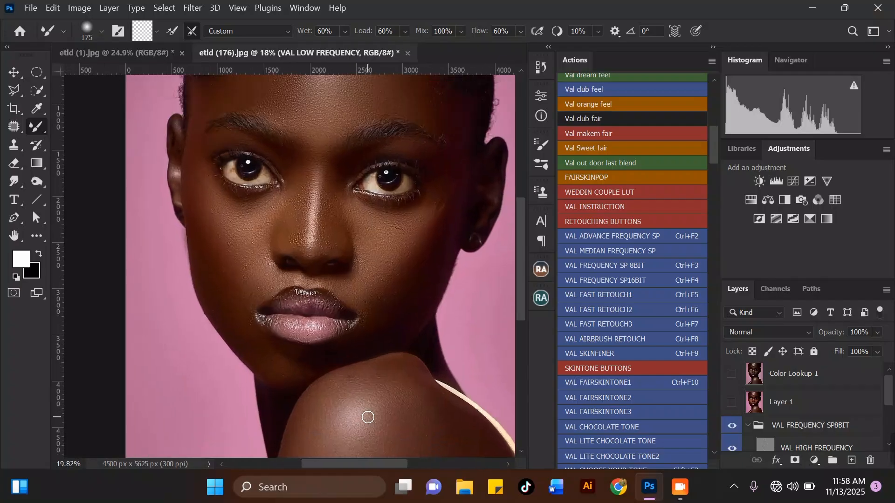
scroll(248, 236, "up", 1)
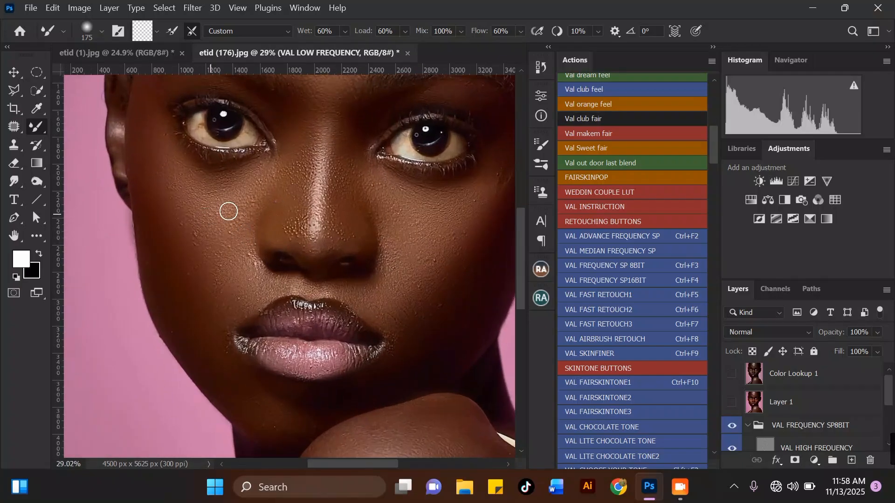
scroll(221, 202, "up", 1)
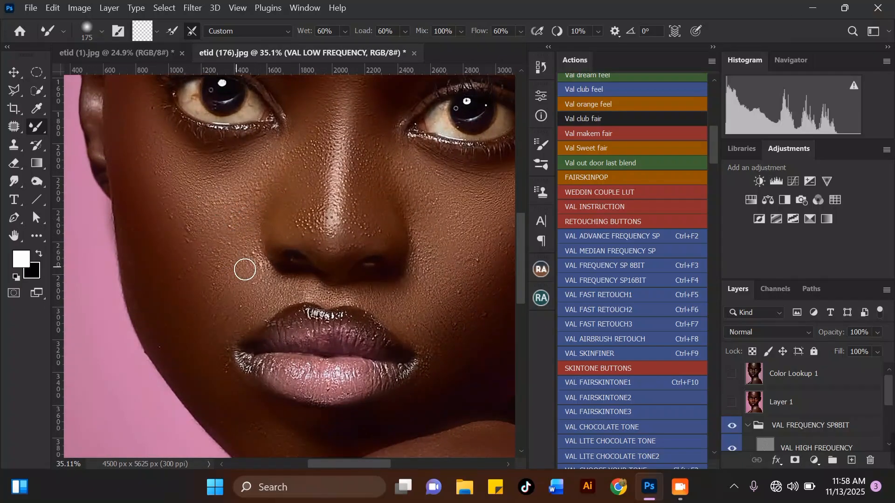
Step: Set up the Clone Stamp with a 70-pixel brush on the VAL HIGH FREQUENCY layer for texture work on the left cheek
scroll(891, 380, "down", 2)
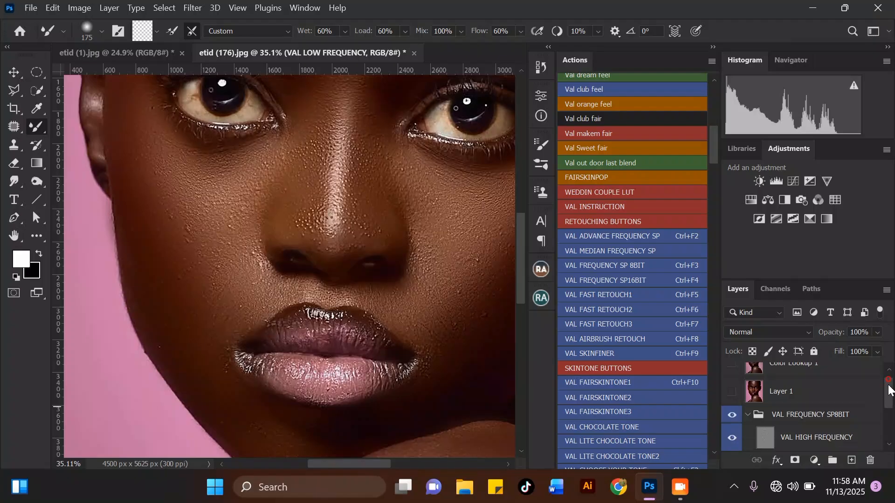
left_click(834, 397)
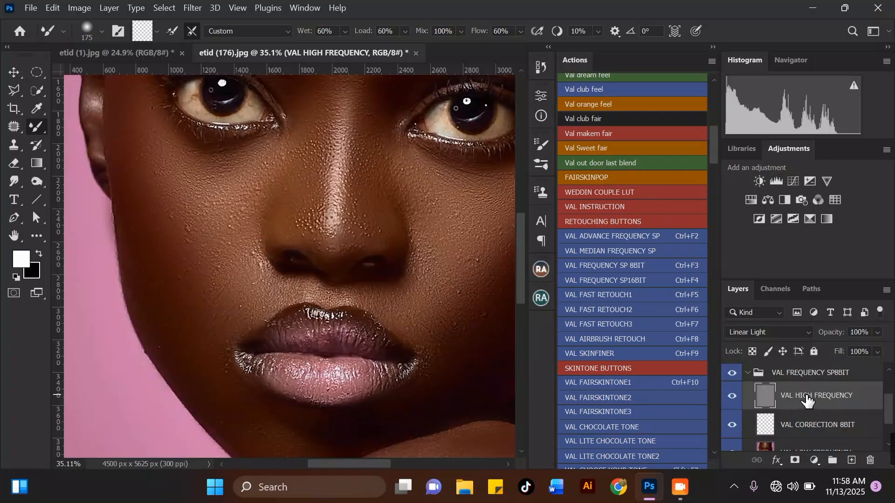
left_click(12, 150)
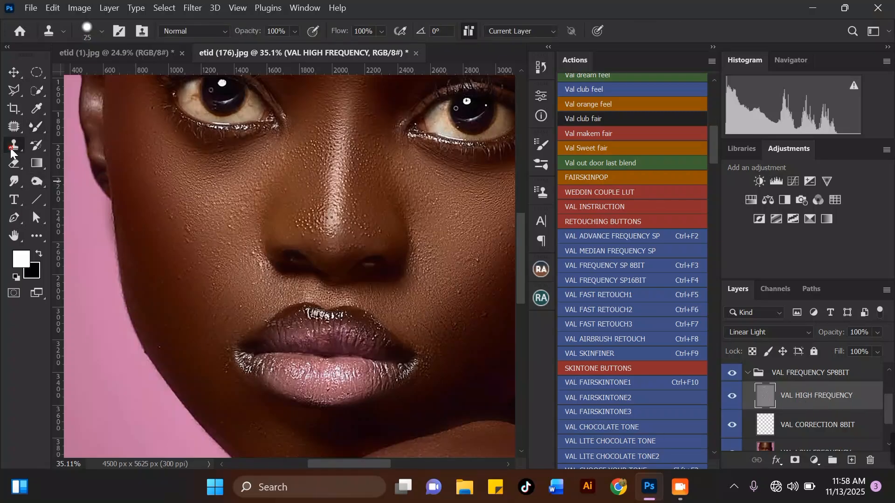
scroll(135, 152, "up", 1)
key("bracketright")
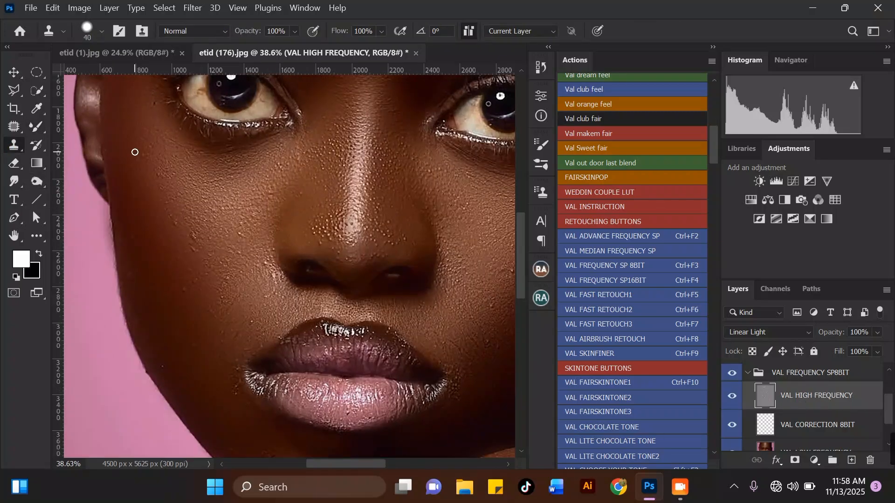
scroll(142, 163, "up", 1)
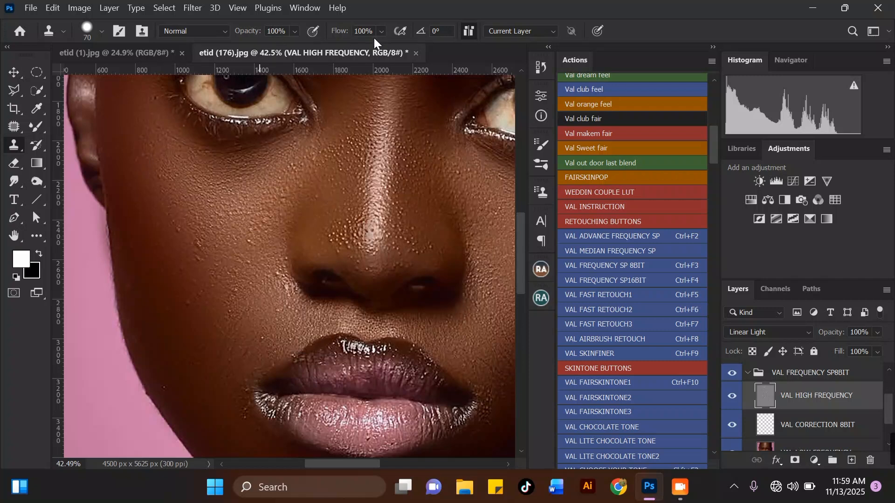
scroll(150, 230, "up", 3)
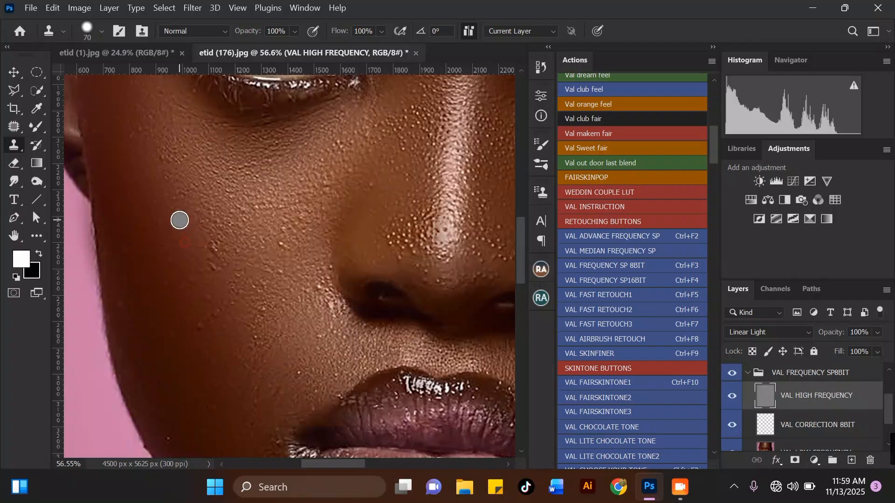
Step: Clone clean skin texture over the bumps in the middle of the left cheek
left_click(230, 309, "alt")
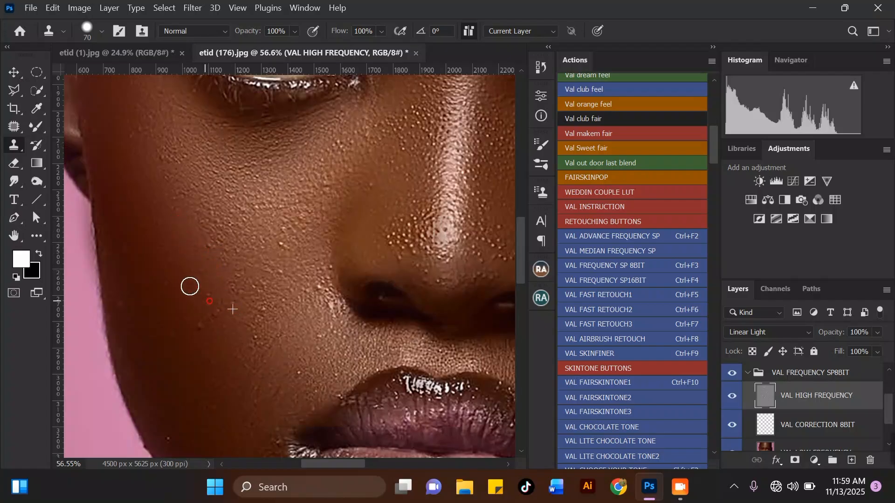
left_click(221, 315)
left_click(198, 328)
left_click(209, 307, "alt")
left_click(226, 312, "alt")
left_click(199, 296)
left_click(169, 248)
Step: Clone clean texture over the blemishes on the outer left cheek toward the face's edge
left_click(177, 280, "alt")
left_click(162, 284)
left_click(140, 278)
left_click(123, 301)
Step: Clone smooth texture over the bumps on the inner left cheek beside the nose
left_click(200, 326, "alt")
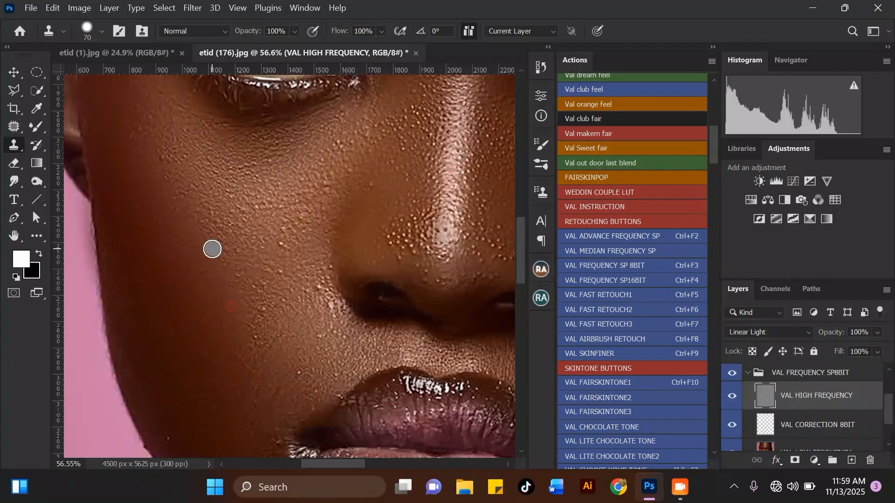
scroll(294, 230, "up", 2)
left_click(277, 250)
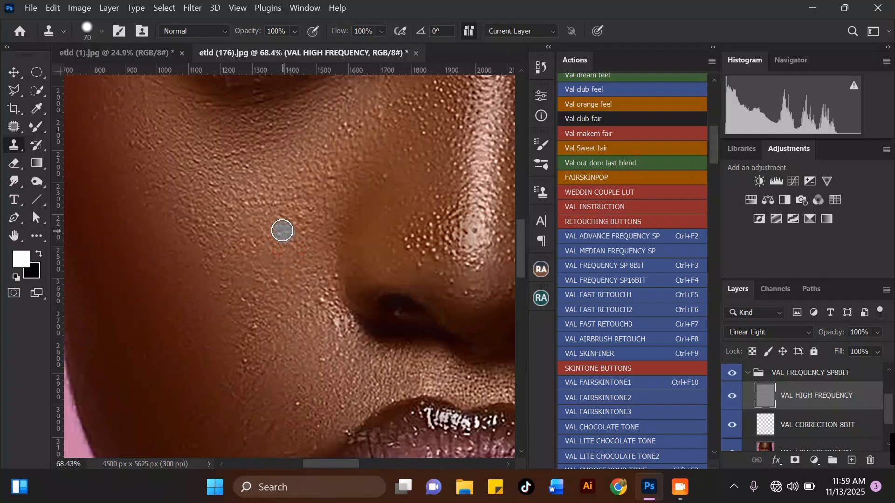
left_click(276, 286, "alt")
left_click(325, 297)
left_click(324, 318)
Step: Undo the last clone stroke and clone freshly sampled texture over the bumps beside the left nostril
left_click(314, 328, "alt")
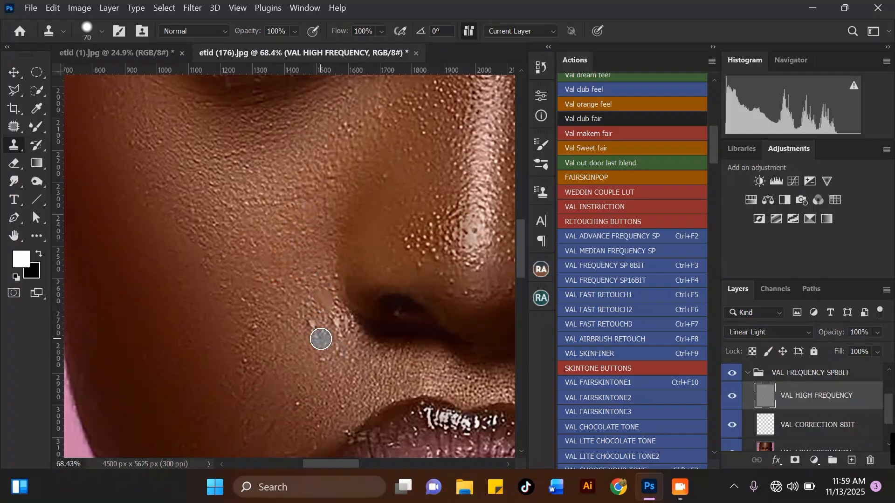
key("ctrl+z")
left_click(312, 348, "alt")
left_click(342, 322)
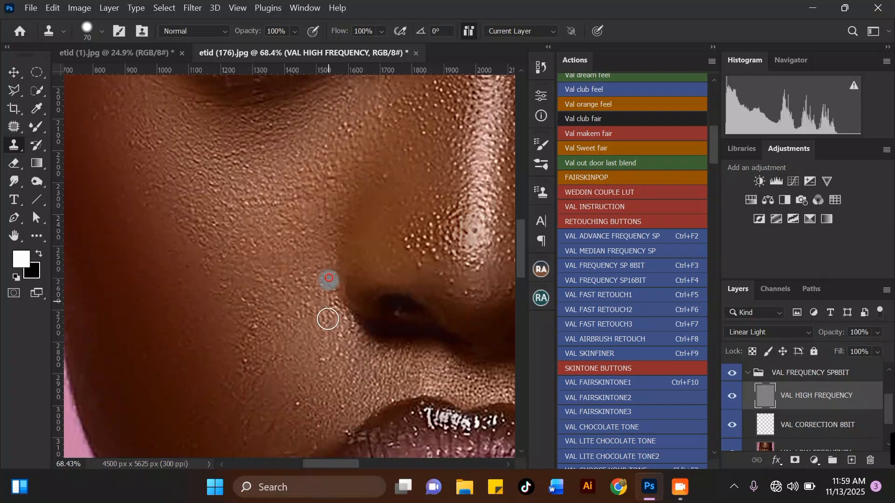
Step: Clone clean texture over the spots on the upper left cheek below the eye's outer corner
scroll(339, 359, "down", 3)
scroll(172, 142, "up", 2)
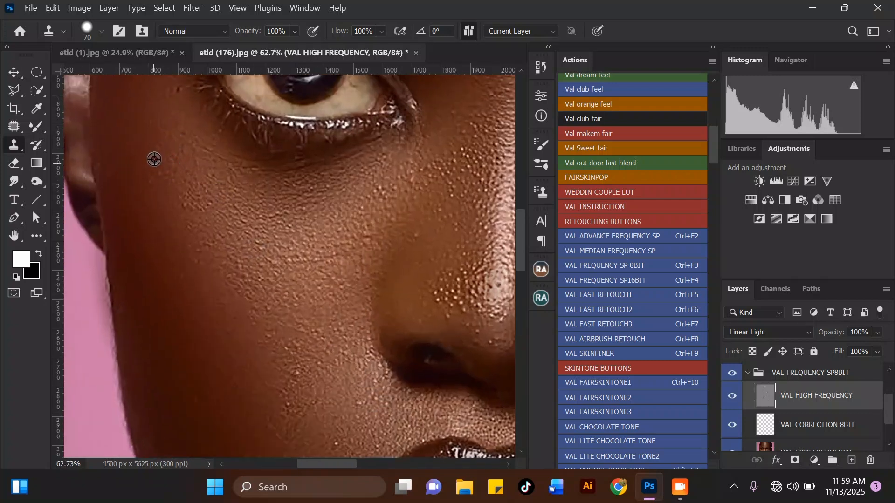
left_click(177, 212, "alt")
left_click(196, 193)
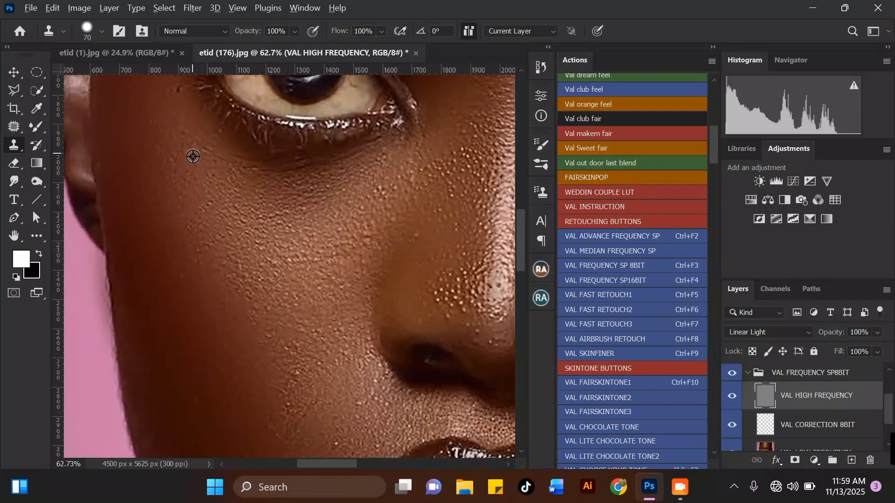
left_click(211, 169, "alt")
left_click(212, 152)
left_click(192, 125, "alt")
left_click(216, 133)
left_click(243, 169)
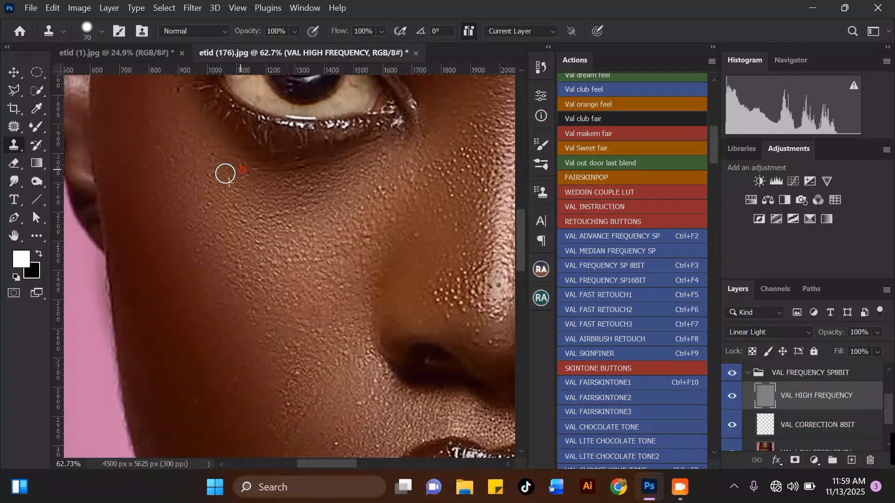
Step: Clone smoother skin texture over the fine lines directly beneath the left eye
mouse_move(338, 161)
left_mouse_down()
mouse_move(301, 175)
mouse_move(274, 167)
mouse_move(302, 176)
left_mouse_up()
left_click(274, 165, "alt")
left_click(272, 157, "alt")
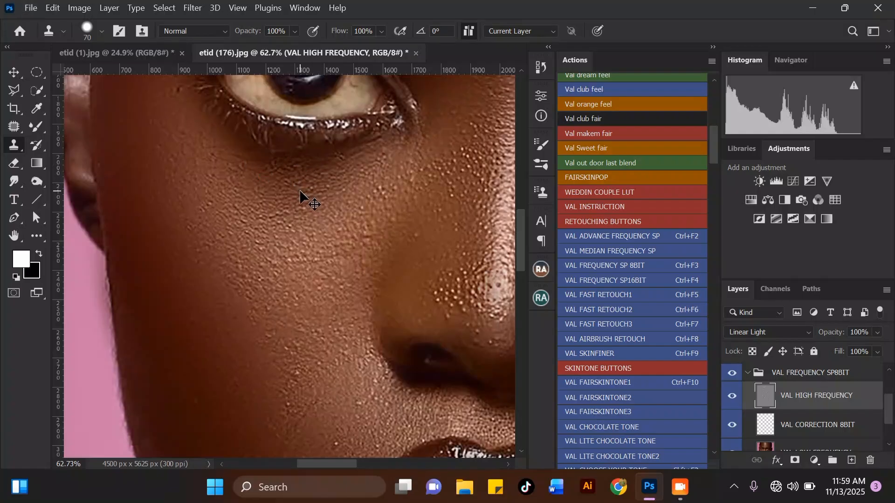
left_click(282, 183, "alt")
left_click_drag(274, 164, 298, 159)
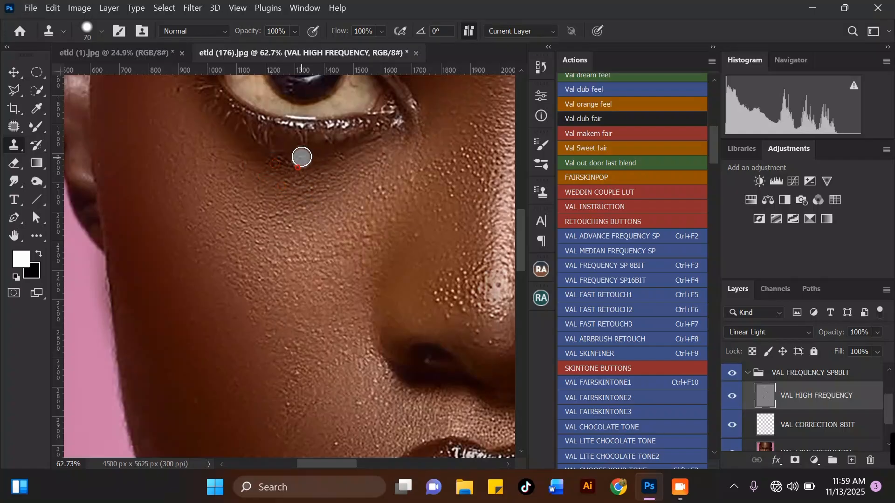
Step: Clone freshly sampled texture over the uneven skin beneath the left eye
left_click(280, 156, "alt")
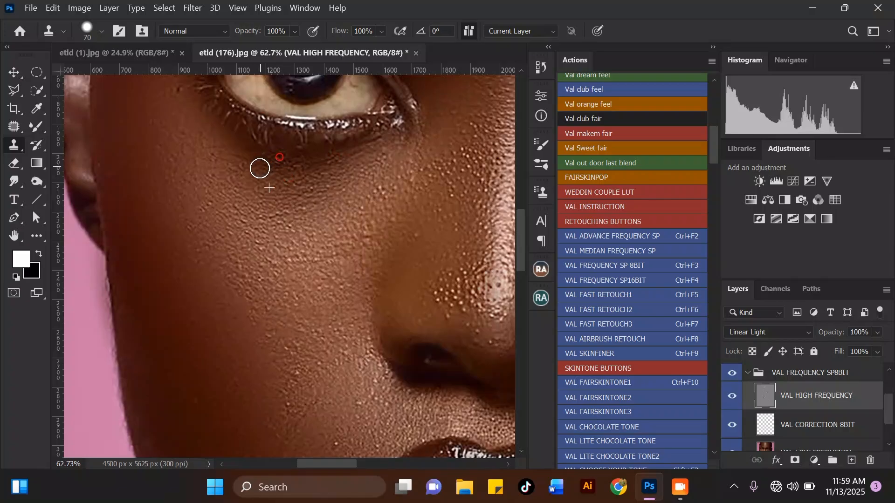
scroll(238, 261, "down", 1)
scroll(238, 261, "down", 1)
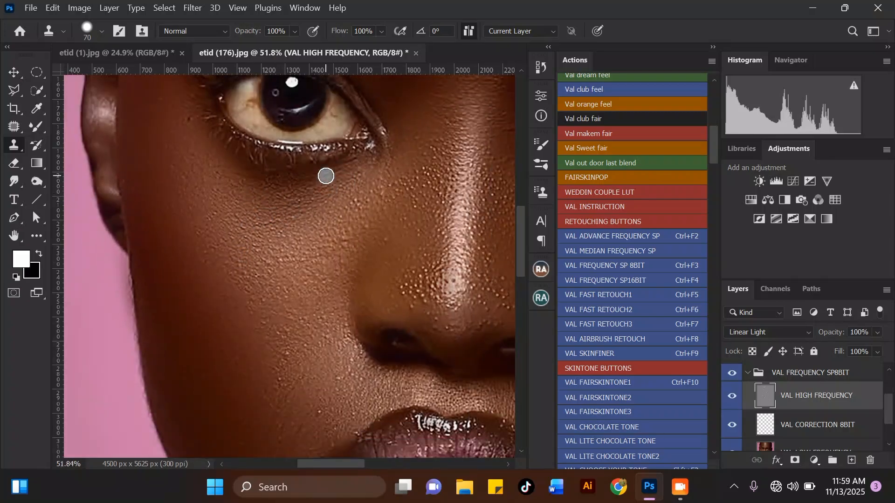
Step: Clone clean texture over the raised bumps along the left side of the nose and near its tip
left_click(418, 234)
left_click(422, 292)
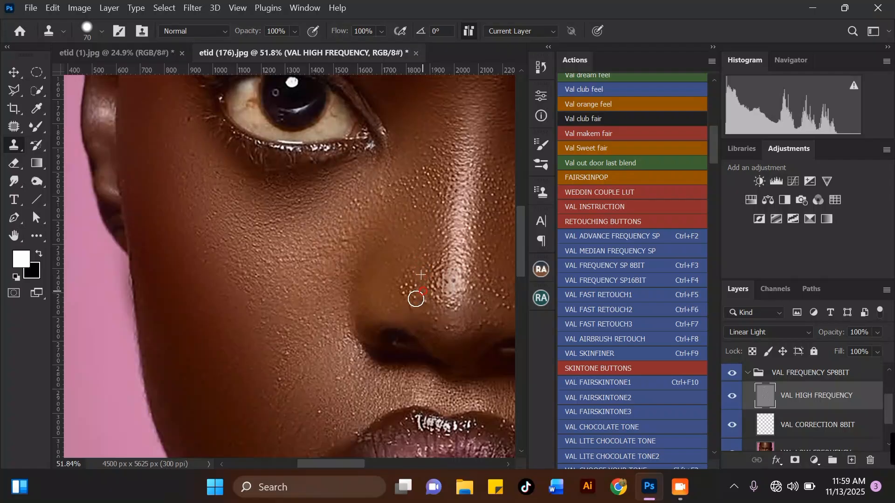
left_click(404, 261, "alt")
left_click(412, 294)
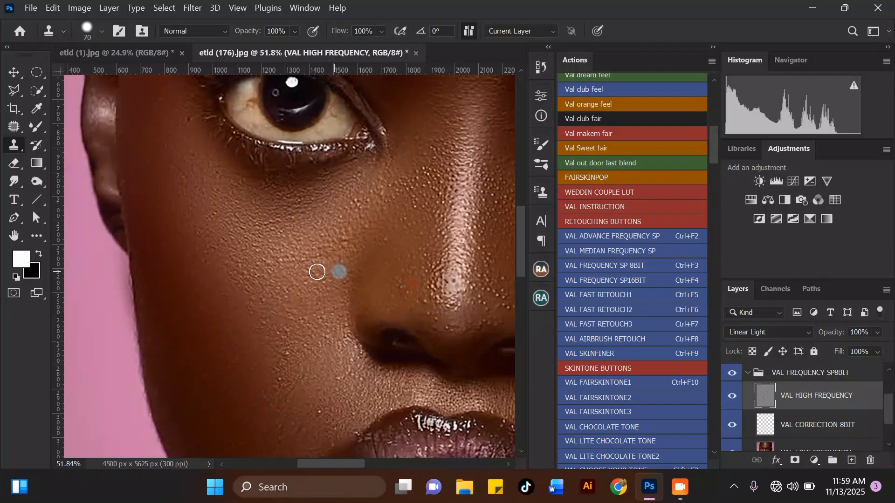
scroll(166, 270, "down", 3)
scroll(498, 287, "up", 3)
left_click(424, 263)
left_click(432, 284)
left_click(444, 295)
left_click(420, 298)
left_click(414, 277)
Step: Sample smooth skin and clone it over the rough patch on the outer left wing of the nose
left_click(366, 267, "alt")
left_click_drag(369, 286, 358, 297)
scroll(347, 331, "down", 5)
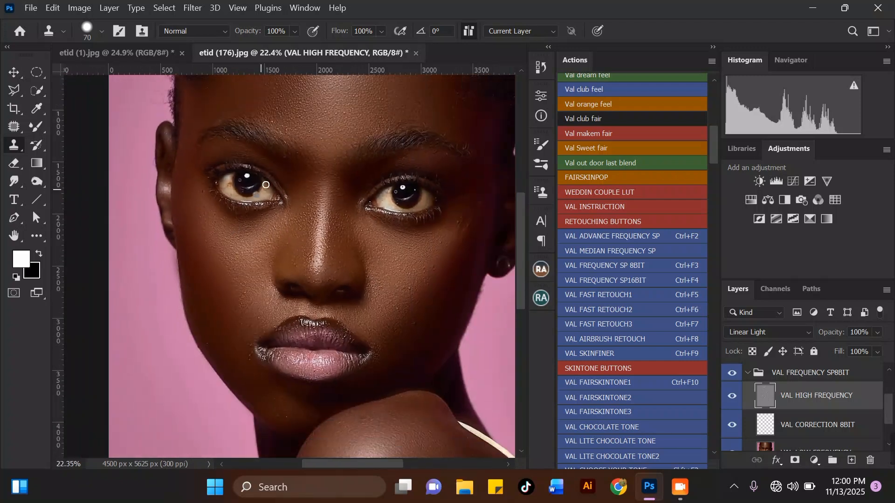
Step: Clone clean texture over the small spots on the right cheek beside the nose
scroll(440, 319, "up", 2)
scroll(401, 277, "up", 1)
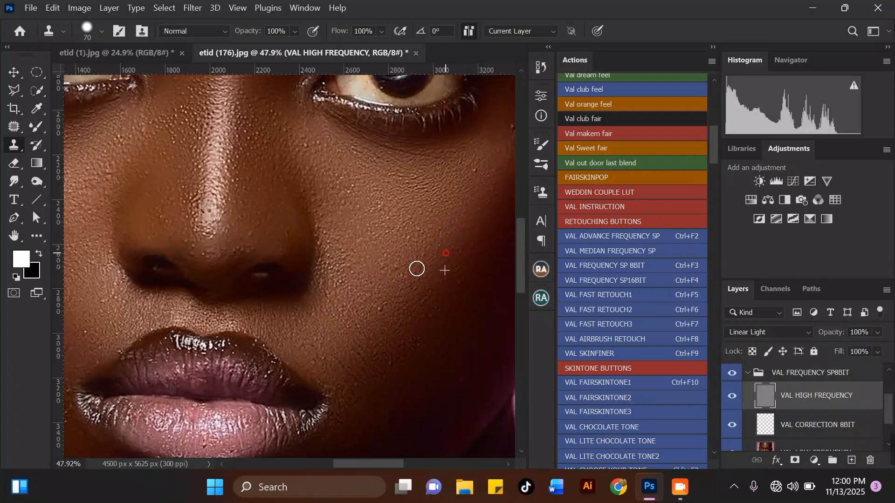
scroll(365, 344, "down", 2)
scroll(475, 170, "up", 2)
left_click(352, 244)
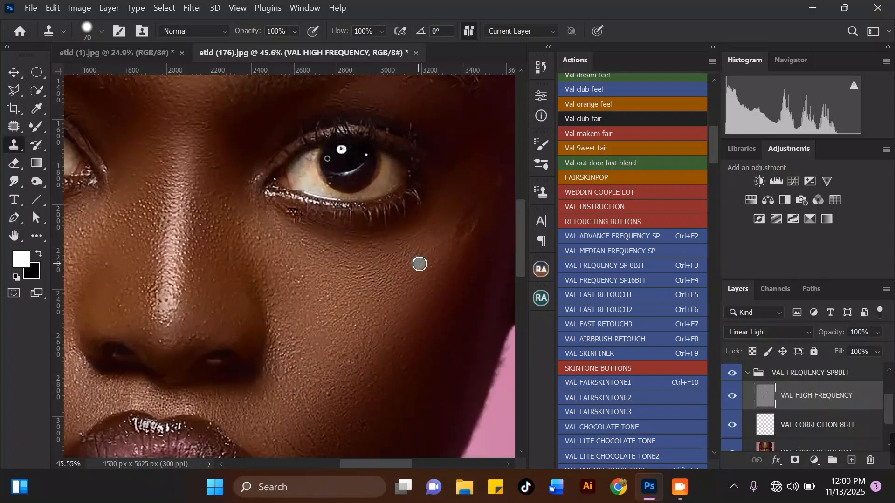
Step: Clone clean texture over the small spots on the forehead
scroll(422, 325, "down", 4)
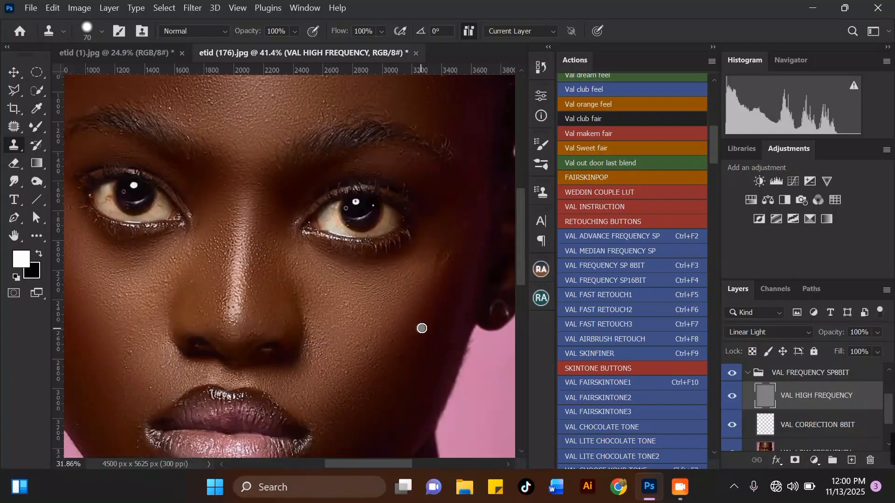
scroll(299, 148, "up", 3)
left_click(247, 198)
left_click(393, 217)
scroll(321, 293, "down", 3)
scroll(357, 184, "up", 2)
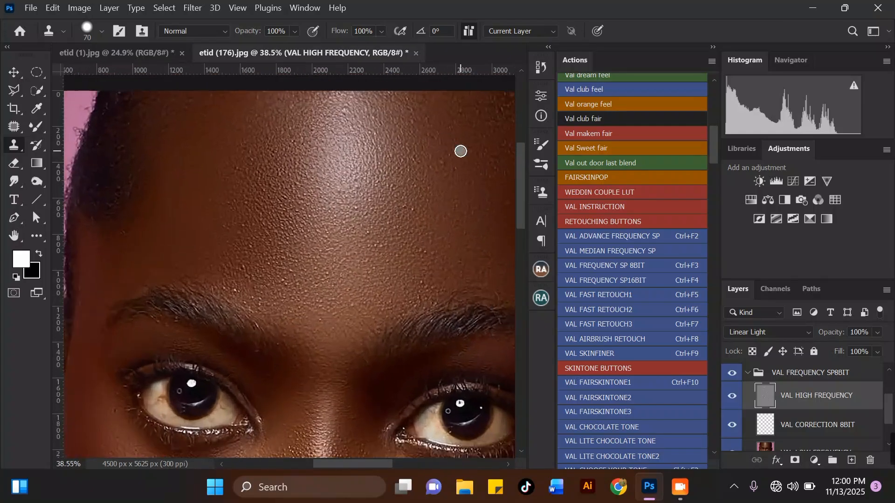
Step: Clone smooth texture over the remaining bumps on the lower right cheek
scroll(355, 166, "down", 5)
scroll(363, 191, "up", 1)
scroll(356, 177, "down", 2)
scroll(352, 254, "up", 3)
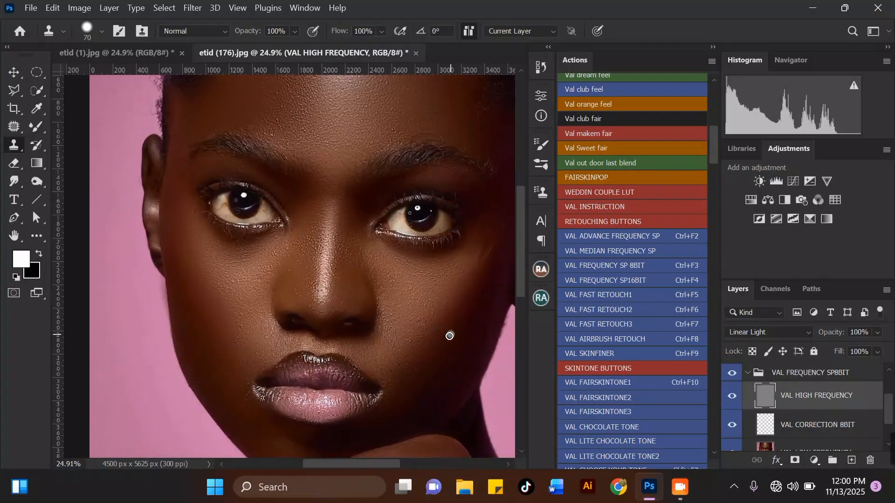
scroll(450, 322, "up", 2)
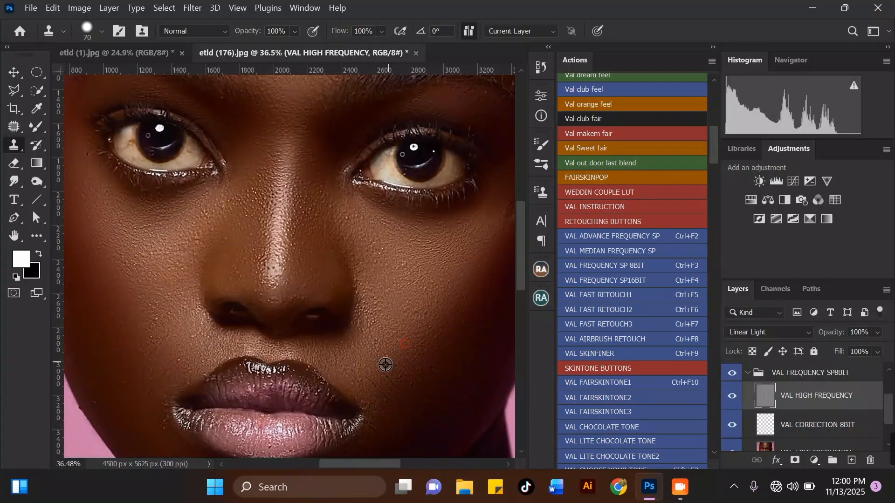
scroll(296, 233, "down", 2)
scroll(245, 247, "up", 2)
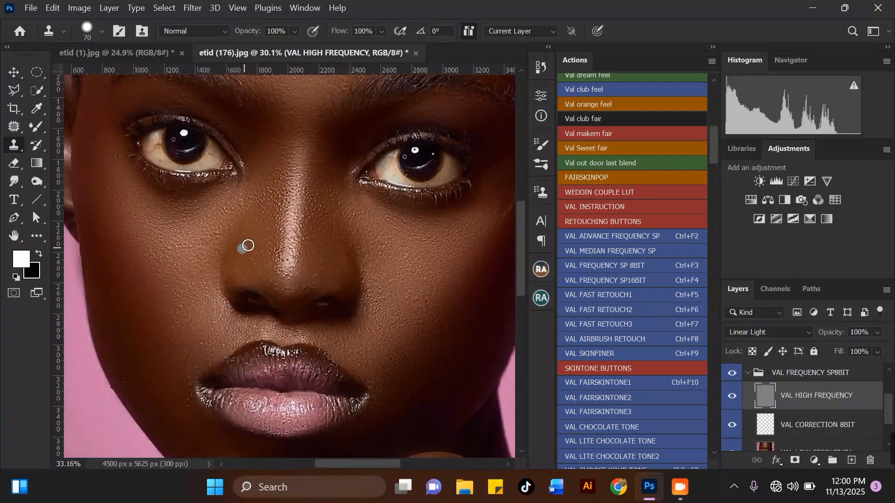
Step: Clone sampled texture over the blemishes on the left side of the nose and beside the left mouth corner
left_click(267, 237, "alt")
scroll(174, 345, "up", 1)
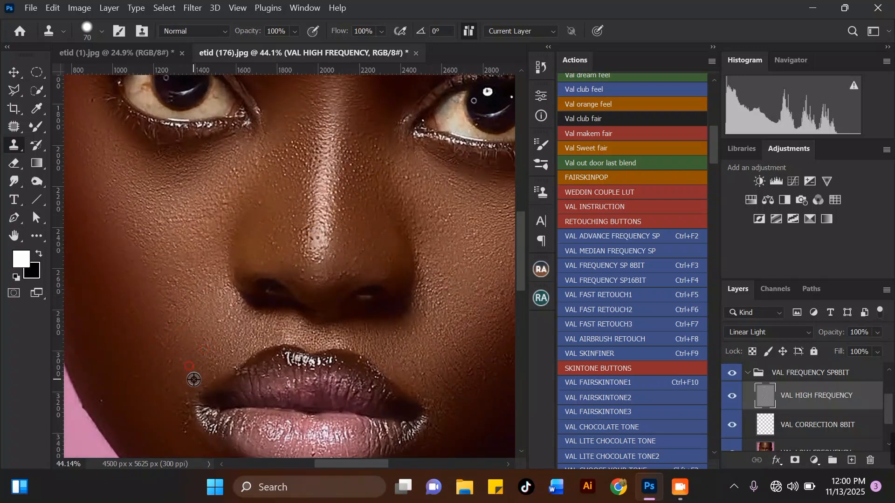
left_click(191, 386, "alt")
left_click_drag(188, 392, 207, 386)
scroll(280, 219, "up", 2)
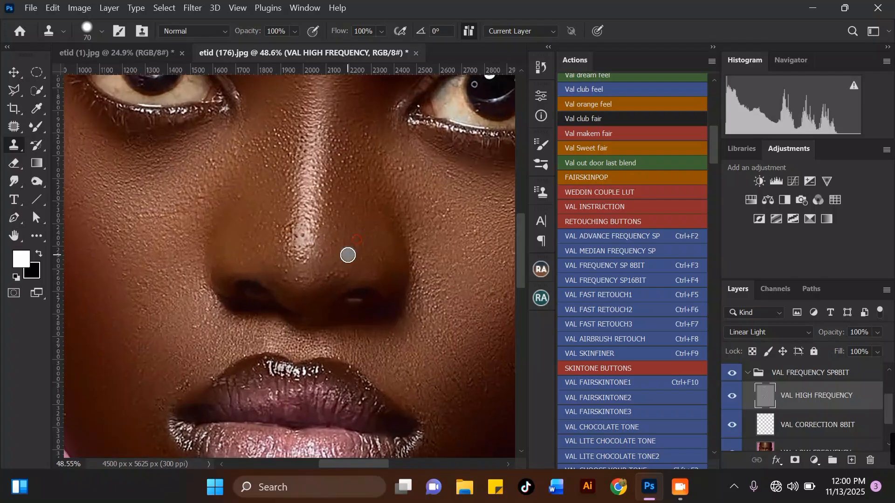
Step: Clone clean texture over the leftover spot on the lower left cheek
scroll(260, 286, "down", 6)
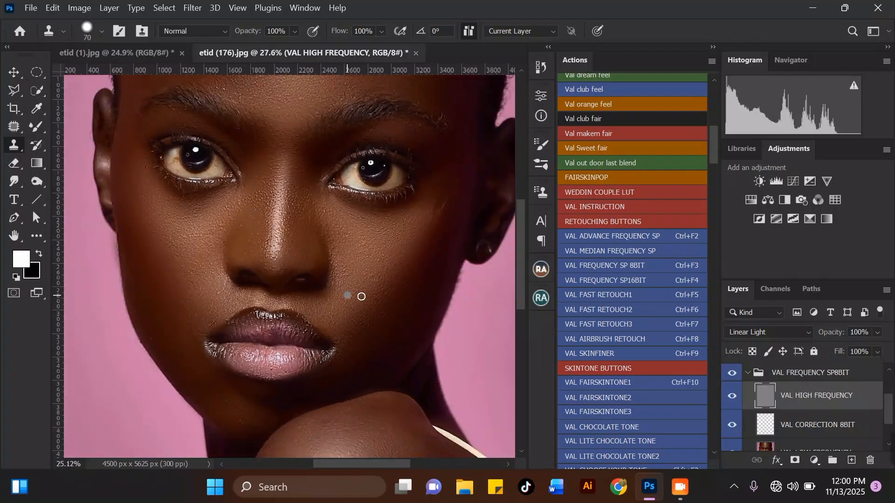
scroll(208, 332, "up", 3)
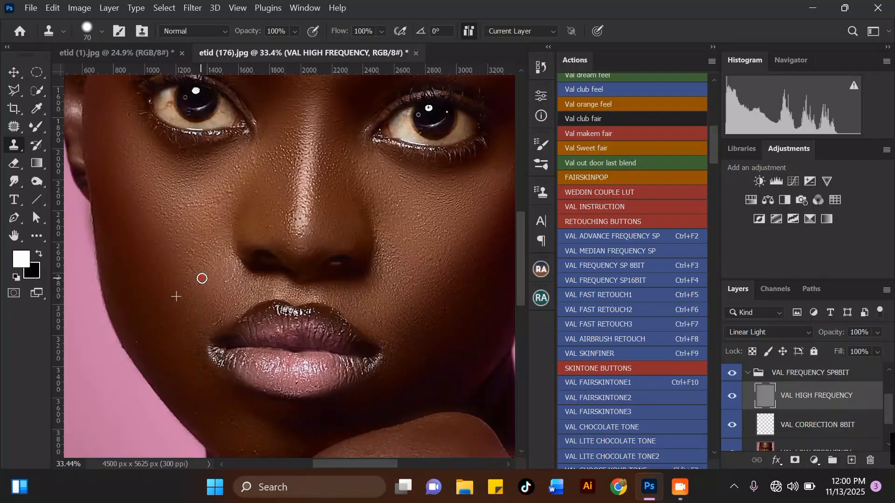
scroll(192, 311, "down", 2)
scroll(227, 358, "up", 4)
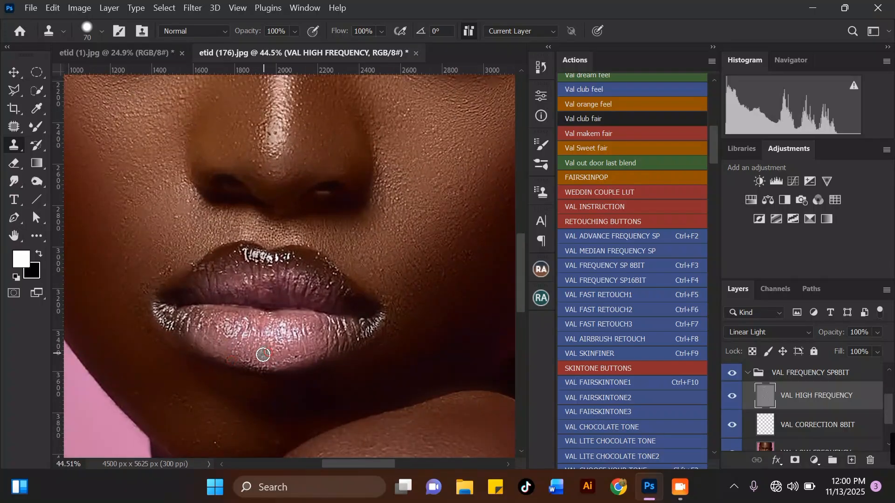
Step: Inspect the lips, cheeks, nose and forehead close up and at full-portrait size for remaining texture flaws
scroll(226, 373, "down", 2)
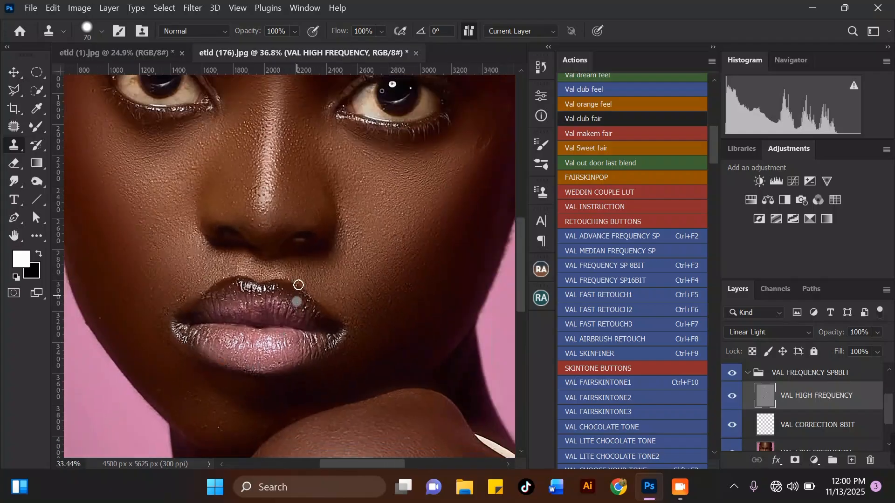
scroll(405, 186, "down", 2)
scroll(461, 142, "up", 4)
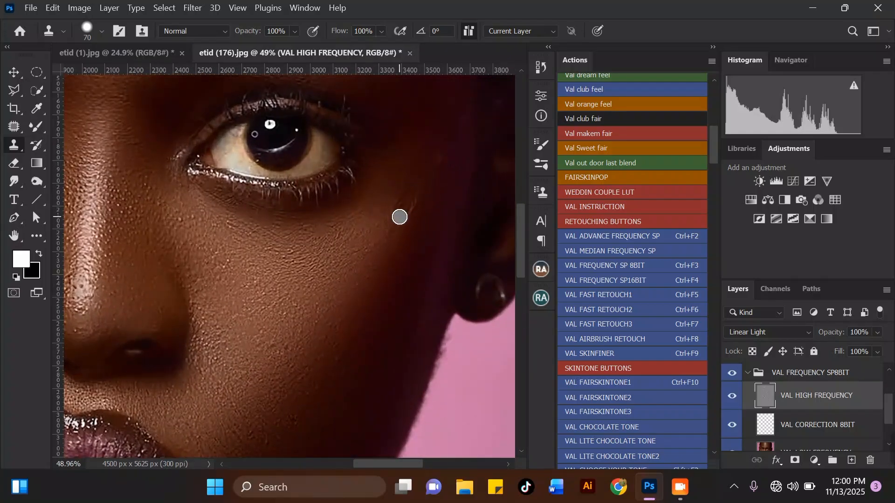
scroll(423, 278, "down", 2)
scroll(429, 239, "down", 2)
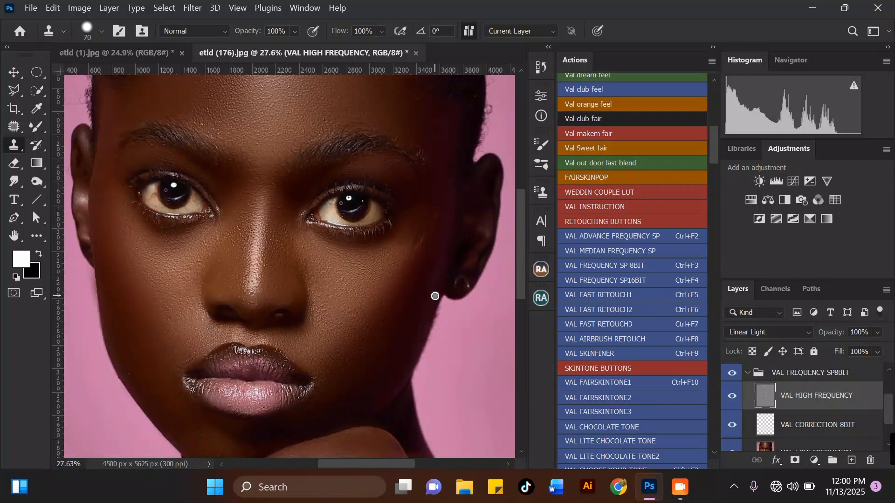
scroll(435, 296, "down", 2)
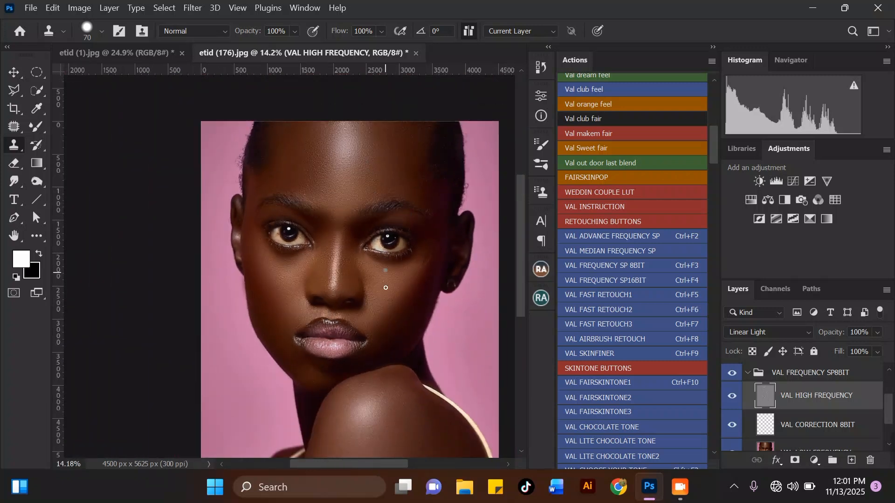
scroll(320, 295, "up", 3)
scroll(306, 210, "down", 2)
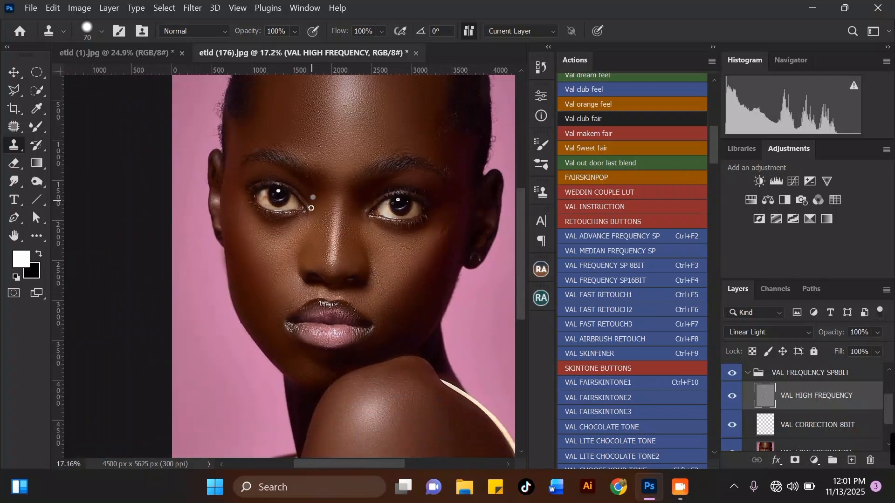
scroll(304, 204, "up", 3)
scroll(322, 256, "up", 2)
scroll(380, 243, "up", 2)
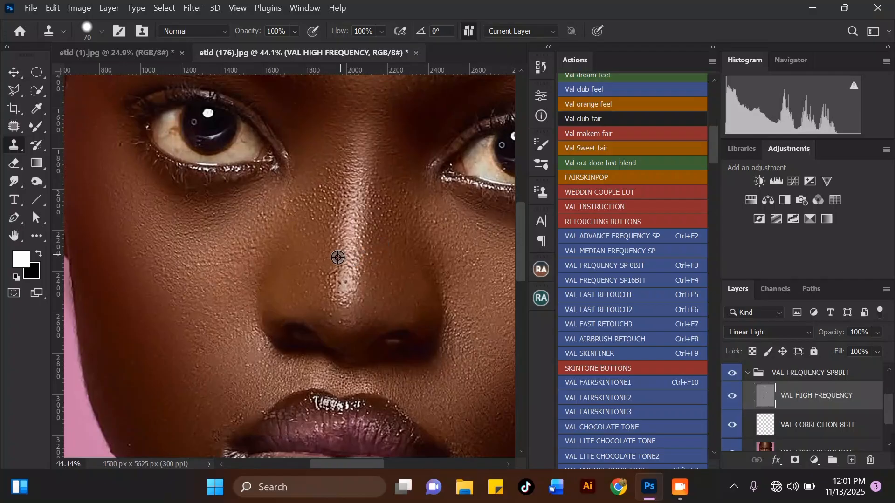
scroll(291, 256, "down", 5)
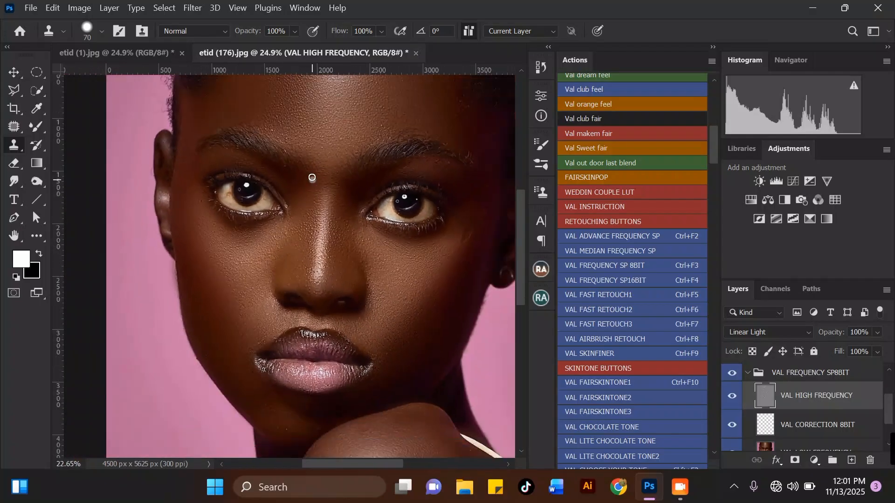
scroll(347, 227, "down", 1)
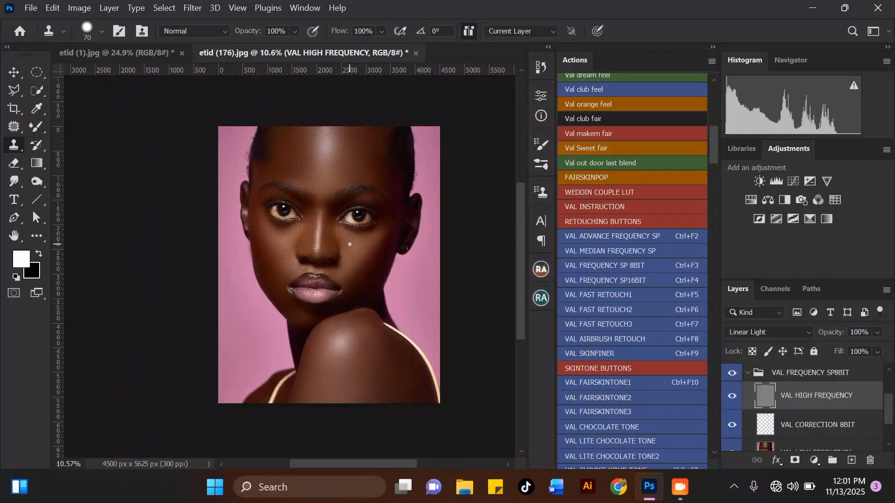
scroll(321, 156, "up", 1)
scroll(324, 160, "up", 1)
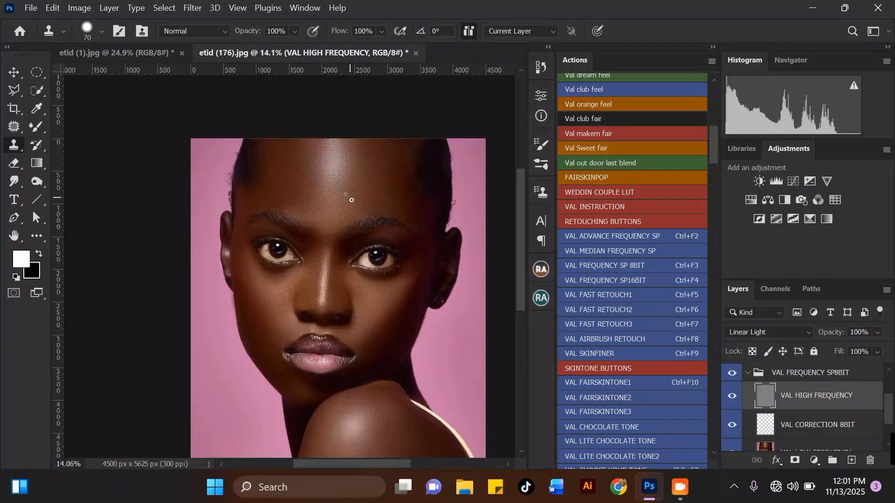
Step: Collapse the VAL FREQUENCY SP8BIT group and toggle its visibility to compare the face before and after retouching
left_click(747, 373)
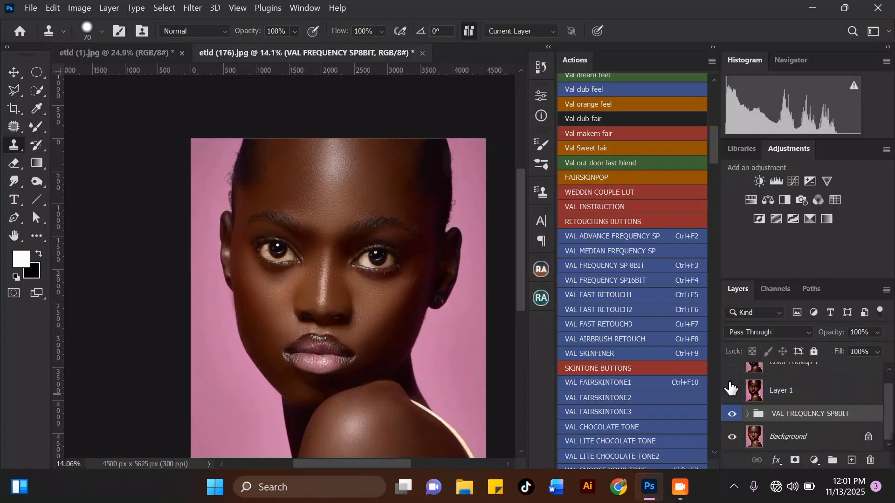
left_click(733, 415)
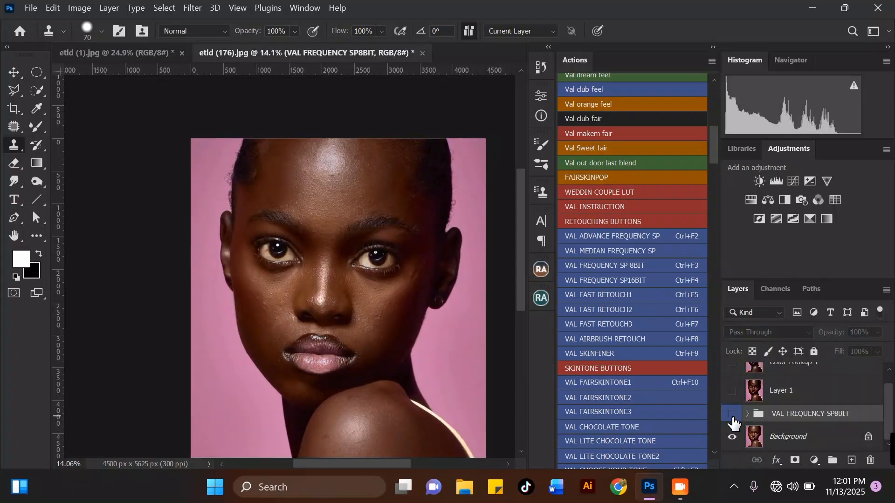
left_click(732, 414)
left_click(733, 415)
left_click(732, 415)
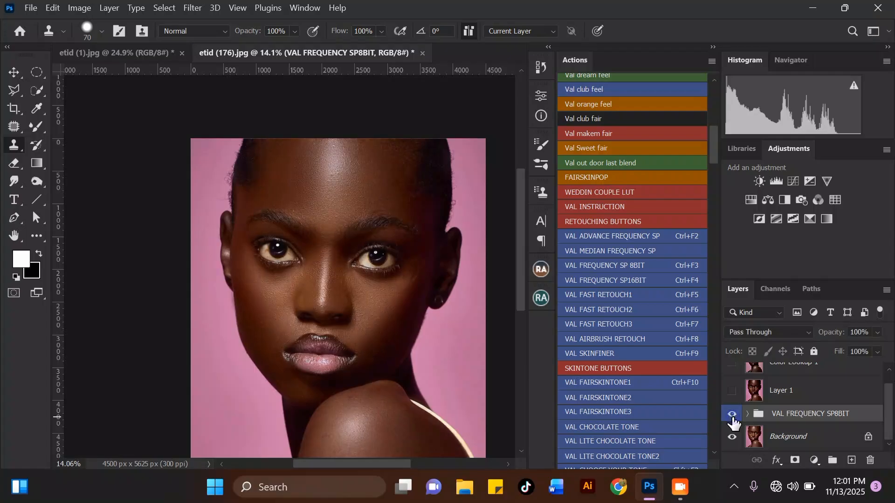
scroll(341, 222, "up", 6)
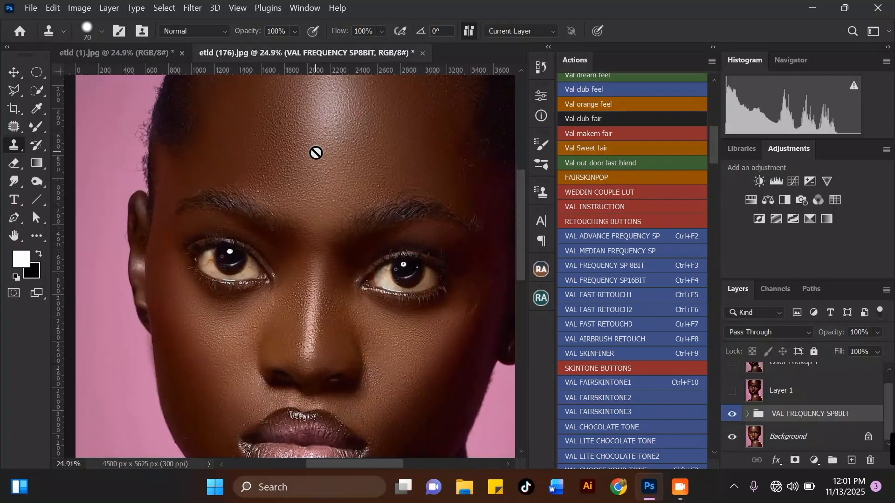
scroll(386, 312, "up", 2)
scroll(888, 393, "up", 1)
left_click(726, 414)
left_click(725, 414)
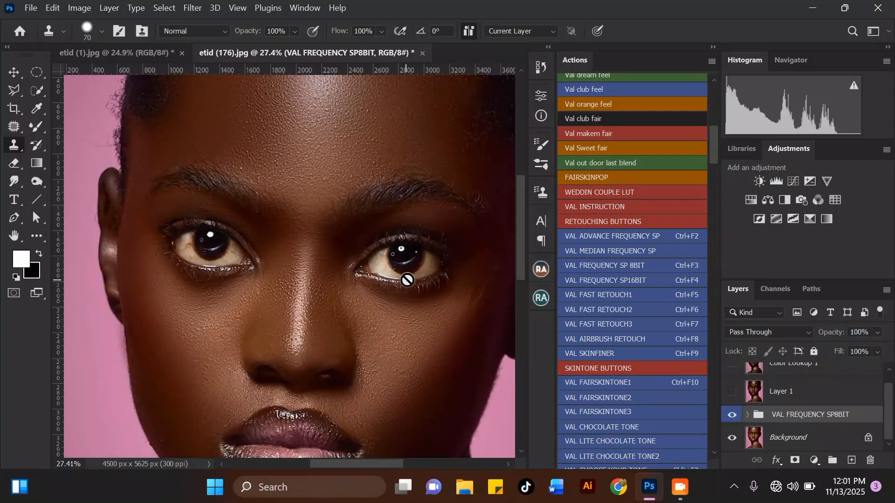
Step: Run the VAL EYES DOCTOR action above the frequency separation group and continue through all of its messages
scroll(406, 280, "up", 2)
scroll(405, 265, "up", 1)
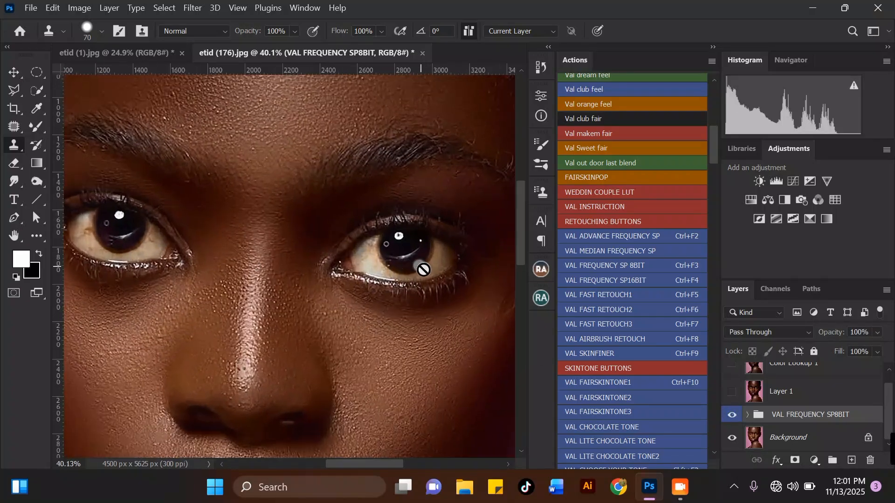
left_click_drag(715, 154, 714, 203)
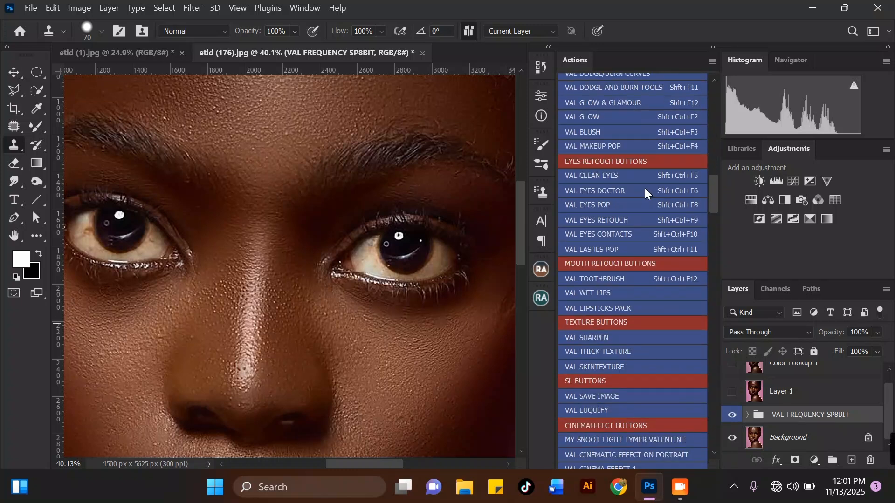
scroll(712, 188, "up", 1)
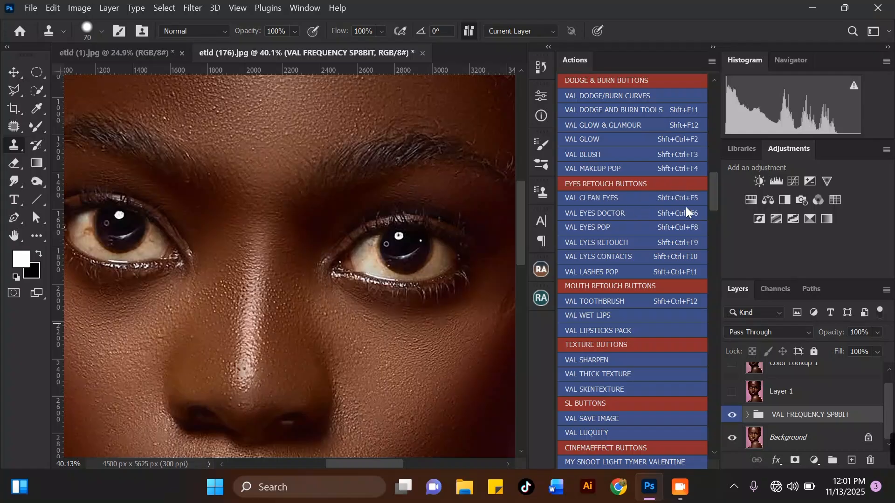
left_click(616, 213)
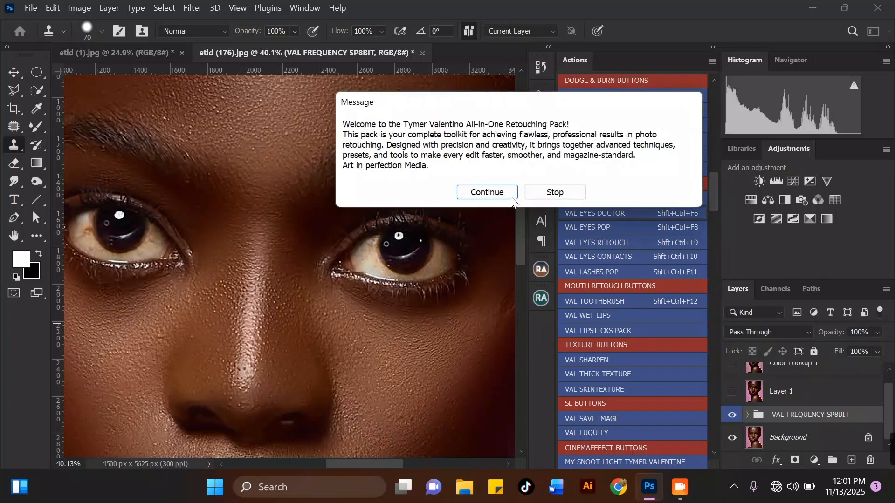
left_click(511, 196)
left_click(491, 184)
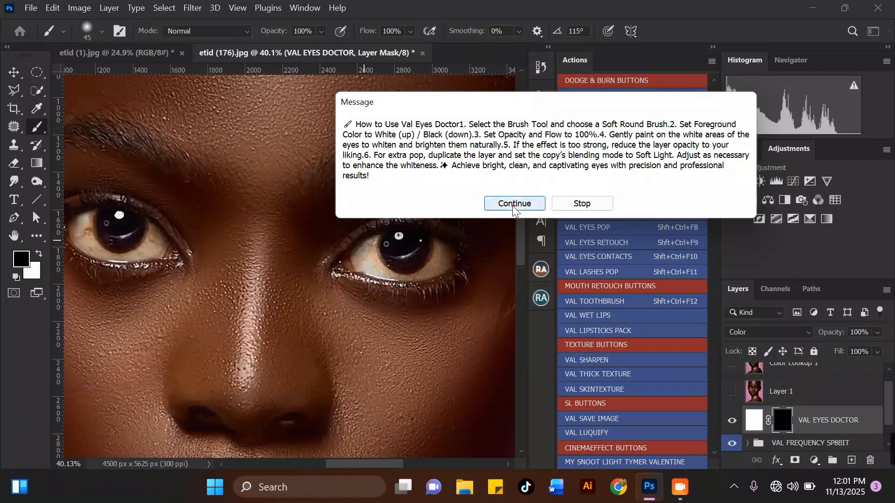
left_click(513, 206)
Step: Paint the VAL EYES DOCTOR mask with a white brush at size 60 over the whites of the right-hand eye
scroll(366, 237, "up", 4)
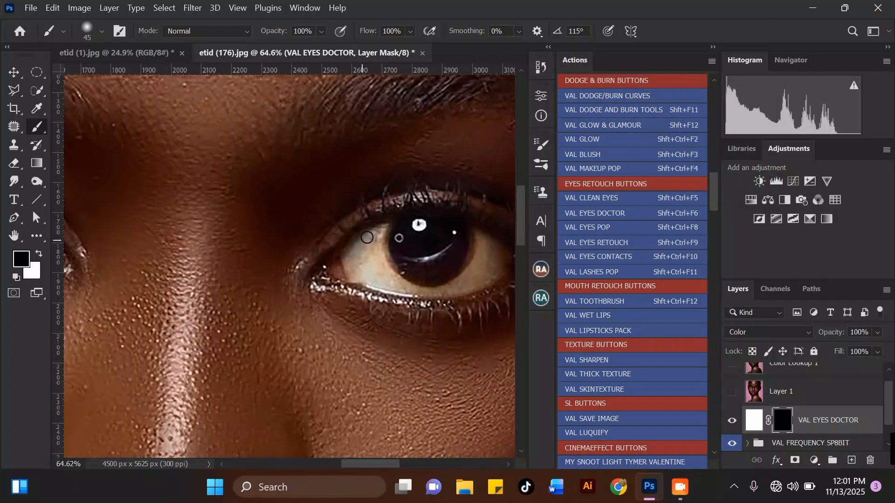
scroll(367, 238, "up", 1)
key("bracketright")
key("bracketright")
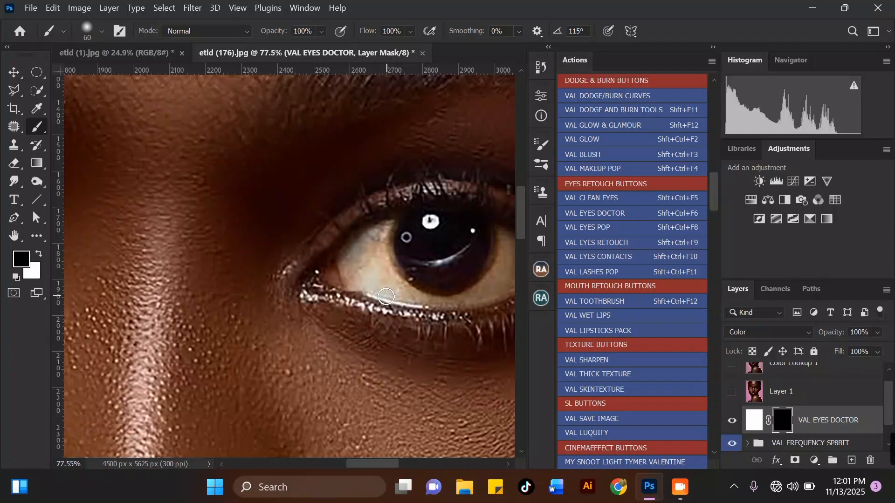
left_click(38, 253)
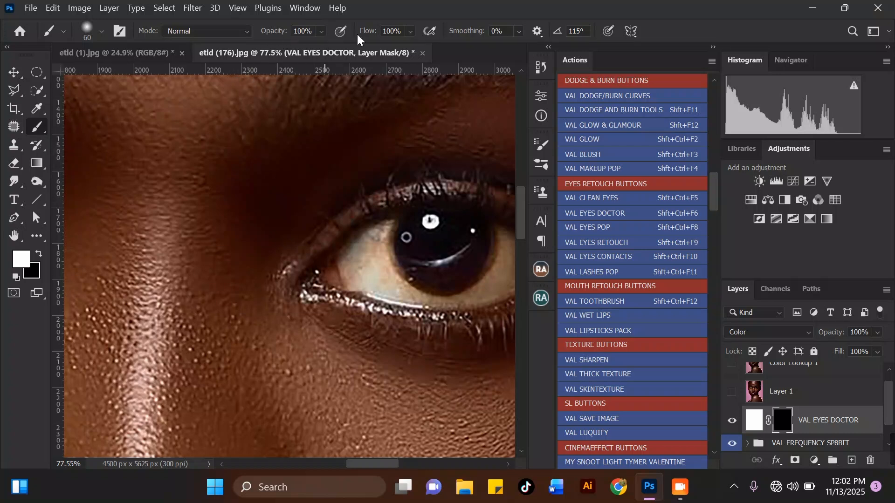
scroll(380, 229, "up", 2)
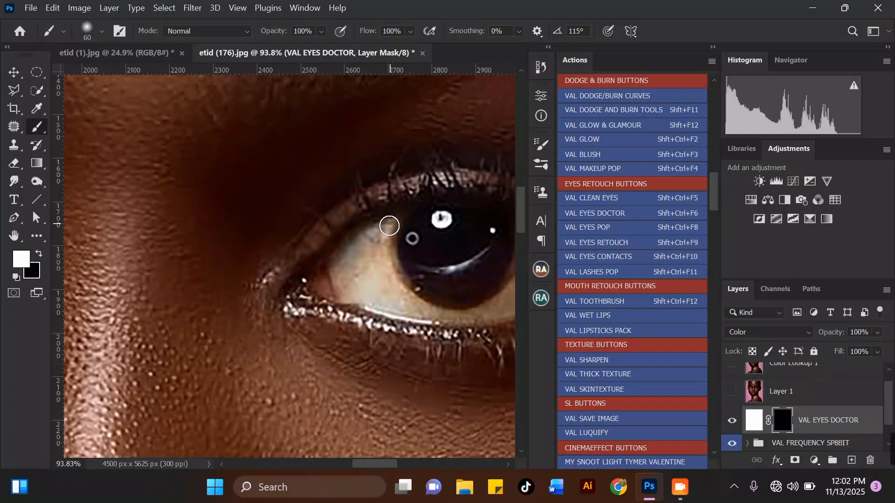
mouse_move(352, 251)
left_mouse_down()
mouse_move(323, 287)
mouse_move(421, 315)
mouse_move(392, 283)
mouse_move(385, 237)
mouse_move(357, 277)
mouse_move(391, 289)
mouse_move(338, 275)
mouse_move(367, 259)
mouse_move(348, 281)
mouse_move(444, 320)
left_mouse_up()
scroll(255, 240, "down", 4)
scroll(471, 302, "up", 3)
mouse_move(373, 291)
left_mouse_down()
mouse_move(428, 261)
mouse_move(438, 214)
mouse_move(464, 231)
mouse_move(453, 272)
left_mouse_up()
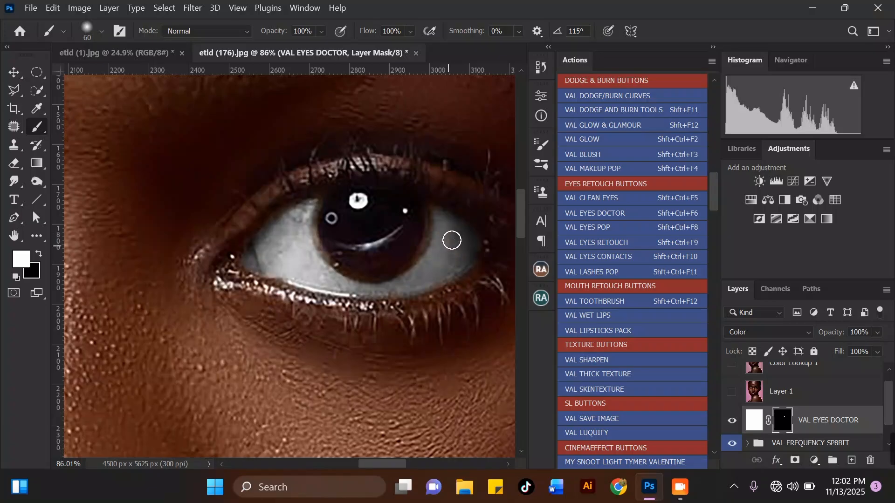
Step: Paint white on the VAL EYES DOCTOR mask over the whites of the left-hand eye
scroll(414, 226, "down", 3)
scroll(414, 226, "down", 2)
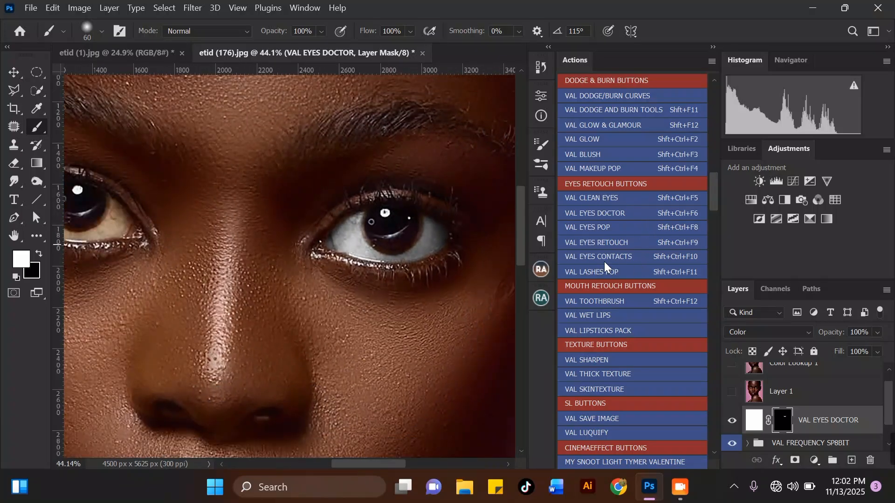
scroll(602, 208, "down", 2)
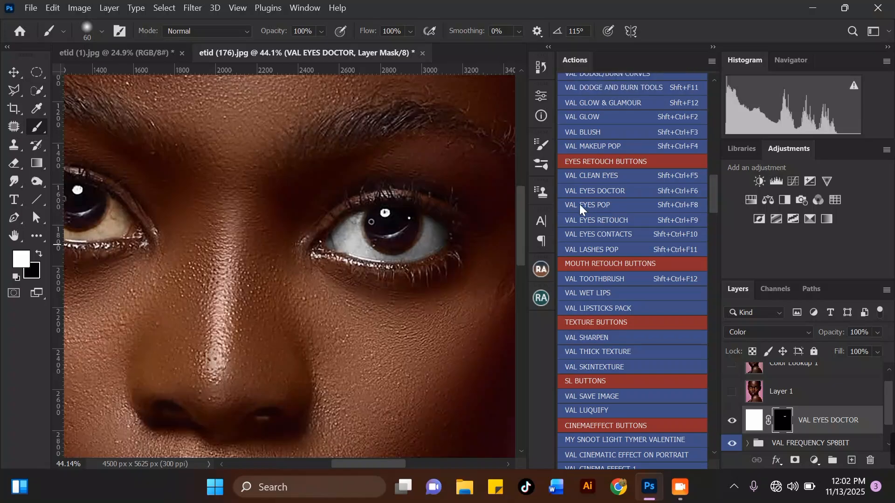
scroll(415, 170, "down", 2)
scroll(200, 191, "up", 5)
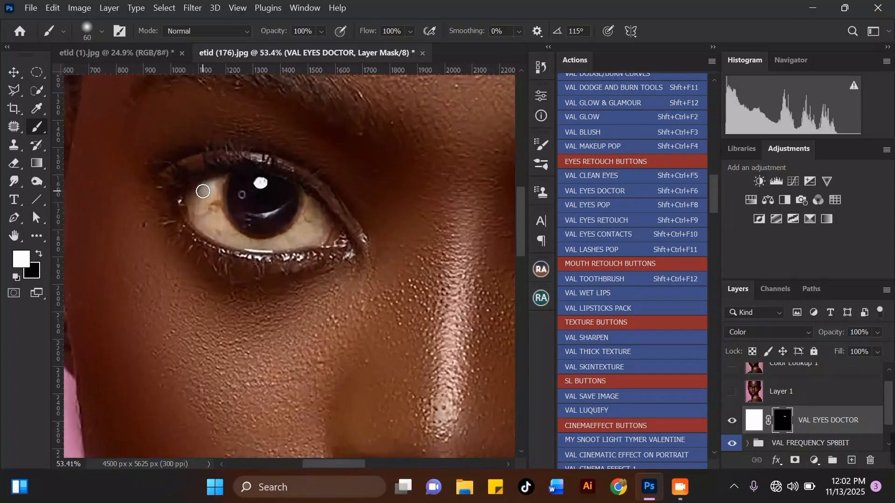
scroll(203, 191, "up", 3)
mouse_move(231, 174)
left_mouse_down()
mouse_move(232, 253)
mouse_move(174, 216)
mouse_move(178, 197)
mouse_move(210, 178)
mouse_move(200, 212)
mouse_move(219, 207)
mouse_move(196, 199)
mouse_move(185, 219)
mouse_move(201, 257)
mouse_move(270, 283)
mouse_move(238, 250)
mouse_move(226, 191)
left_mouse_up()
scroll(227, 191, "down", 2)
mouse_move(225, 226)
left_mouse_down()
mouse_move(235, 244)
mouse_move(259, 254)
mouse_move(307, 248)
mouse_move(329, 219)
mouse_move(330, 194)
mouse_move(368, 242)
mouse_move(305, 254)
mouse_move(351, 239)
mouse_move(328, 228)
mouse_move(332, 209)
mouse_move(319, 239)
mouse_move(272, 241)
left_mouse_up()
Step: Duplicate the VAL EYES DOCTOR layer and set the copy's blending mode to Soft Light
scroll(273, 240, "down", 8)
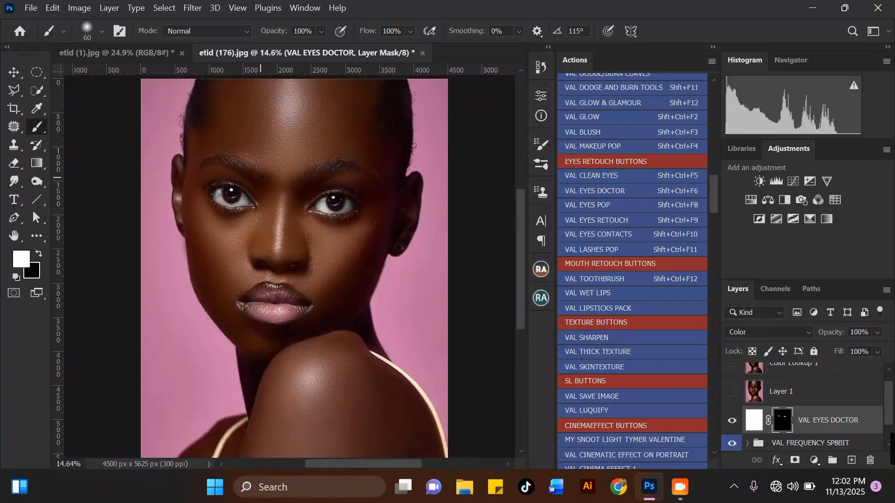
scroll(244, 148, "up", 4)
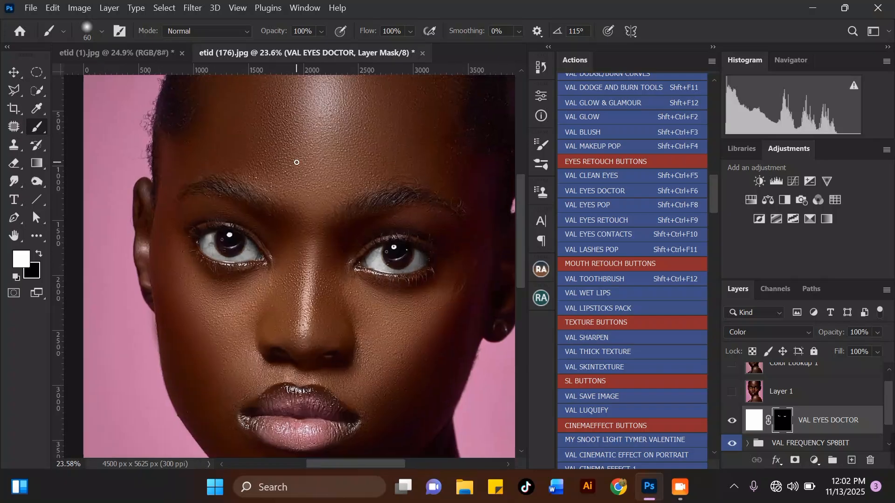
scroll(286, 199, "up", 1)
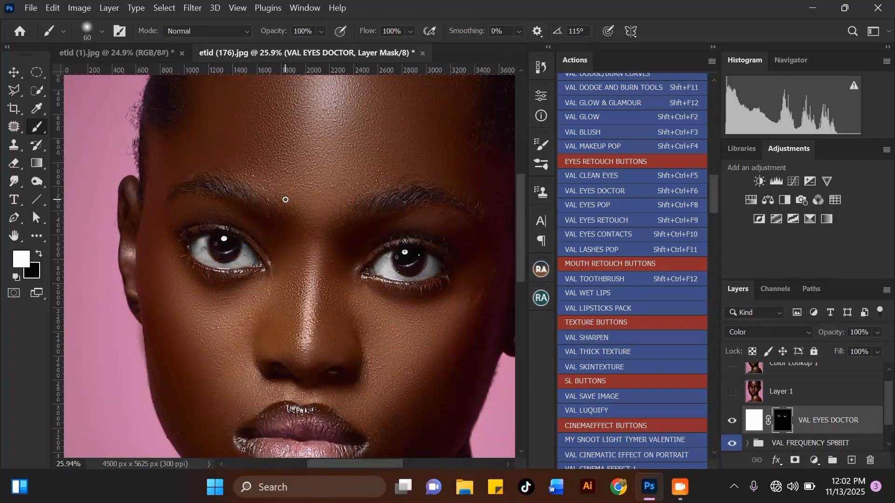
key("ctrl+j")
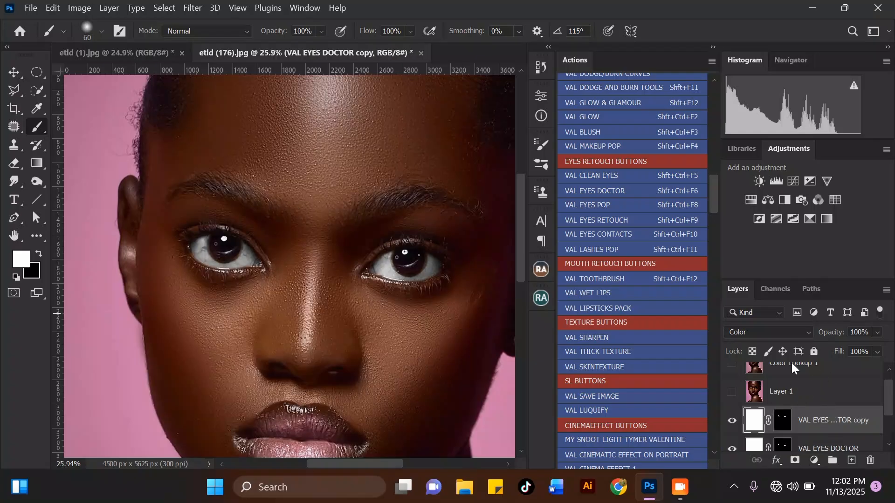
left_click(785, 331)
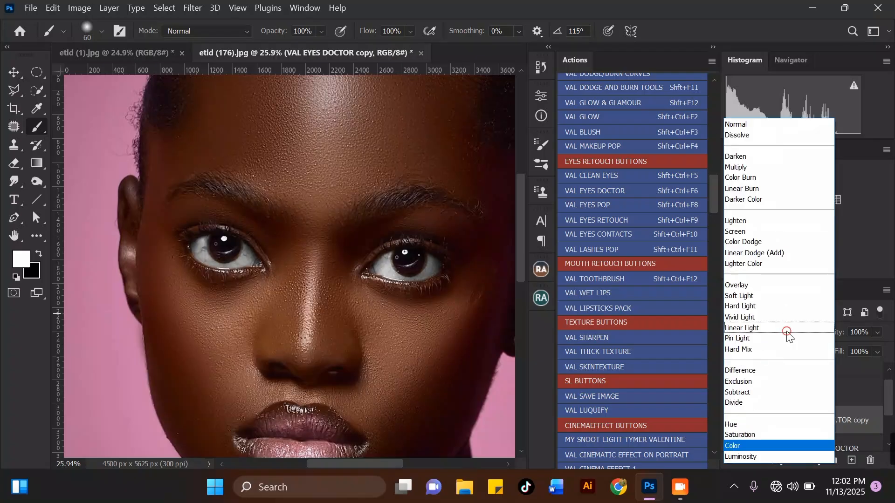
left_click(758, 296)
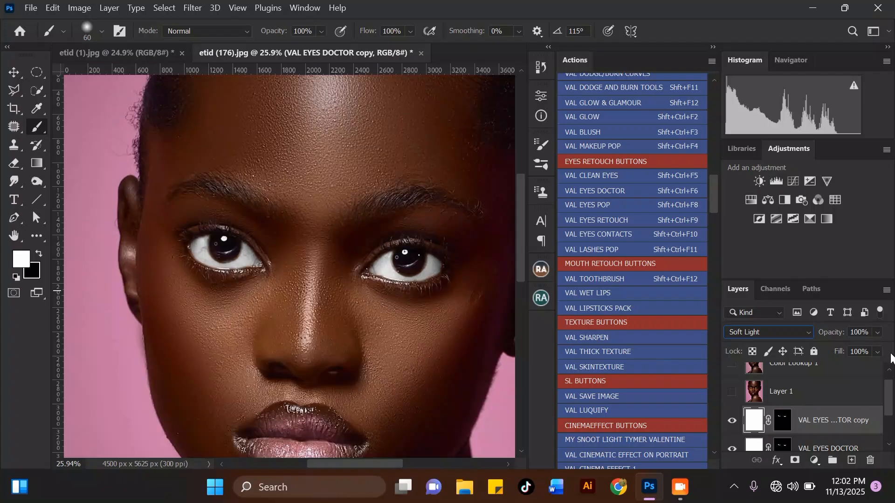
Step: Reduce the opacity of the VAL EYES DOCTOR copy to 55% and of the original VAL EYES DOCTOR layer to 51%
left_click_drag(886, 388, 890, 395)
left_click(878, 332)
left_click_drag(884, 348, 857, 347)
left_click(852, 436)
left_click(878, 332)
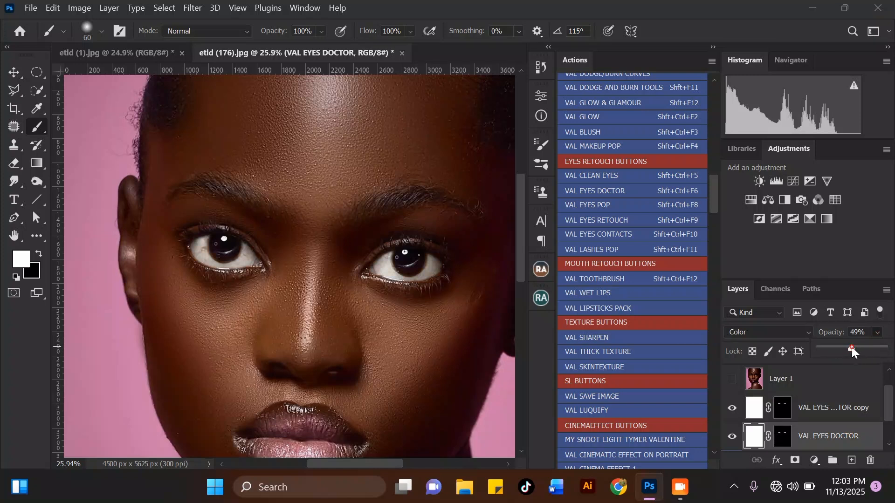
Step: Examine the whitened eyes close up and at full-portrait size, selecting the VAL EYES DOCTOR copy layer
scroll(321, 215, "down", 6)
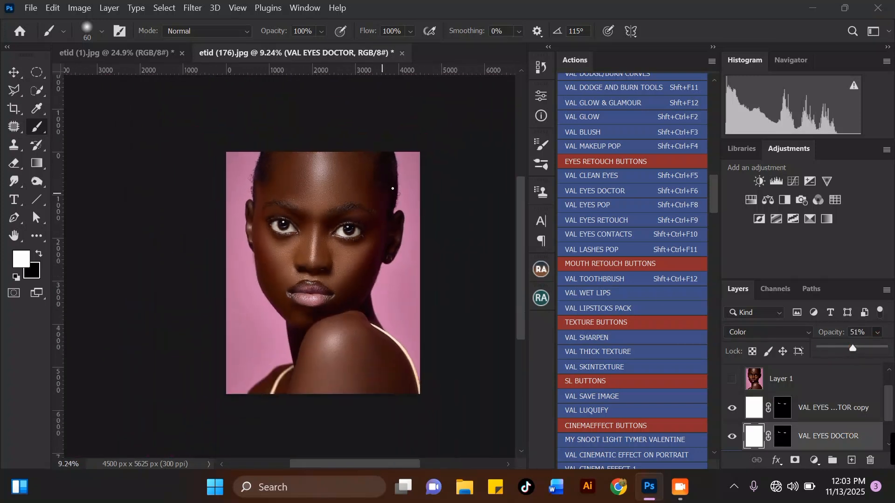
scroll(311, 231, "up", 5)
scroll(334, 257, "down", 3)
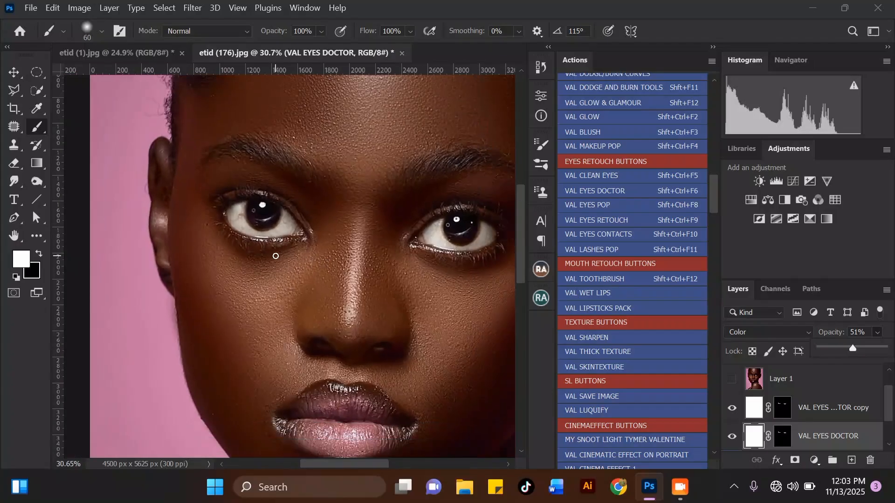
scroll(336, 217, "down", 3)
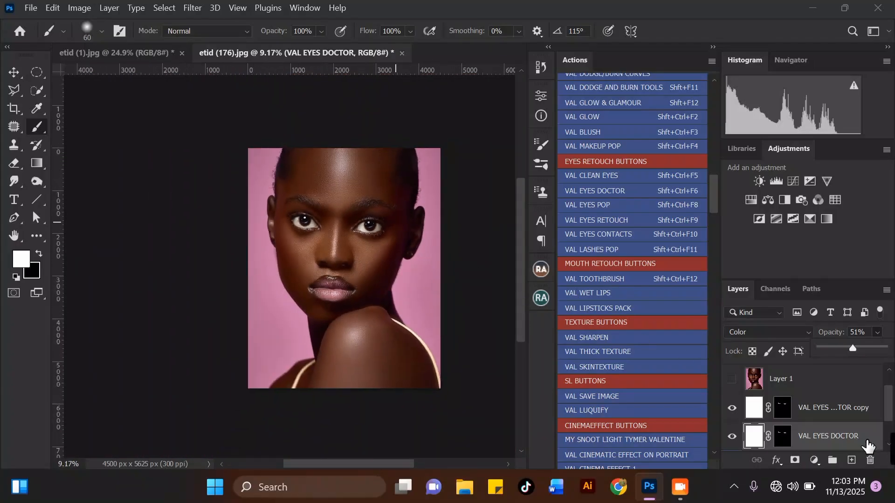
left_click(848, 408)
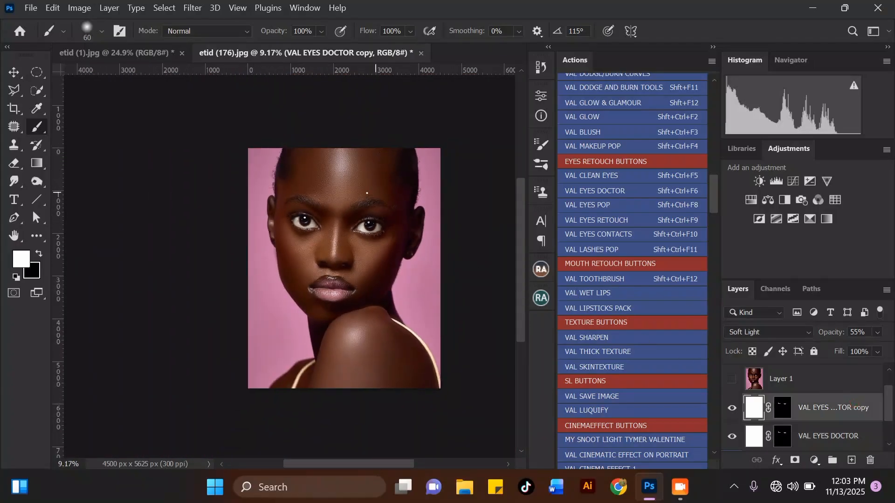
scroll(352, 195, "up", 1)
scroll(352, 196, "up", 3)
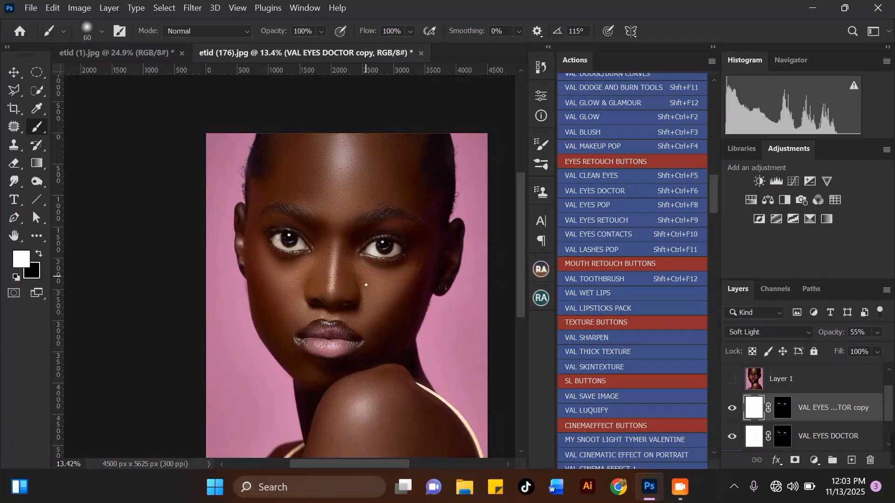
scroll(306, 157, "down", 1)
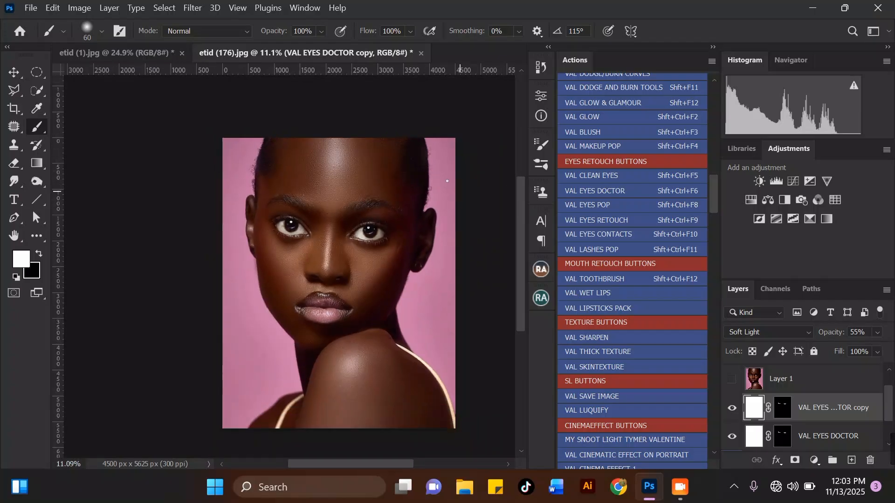
scroll(383, 150, "down", 1)
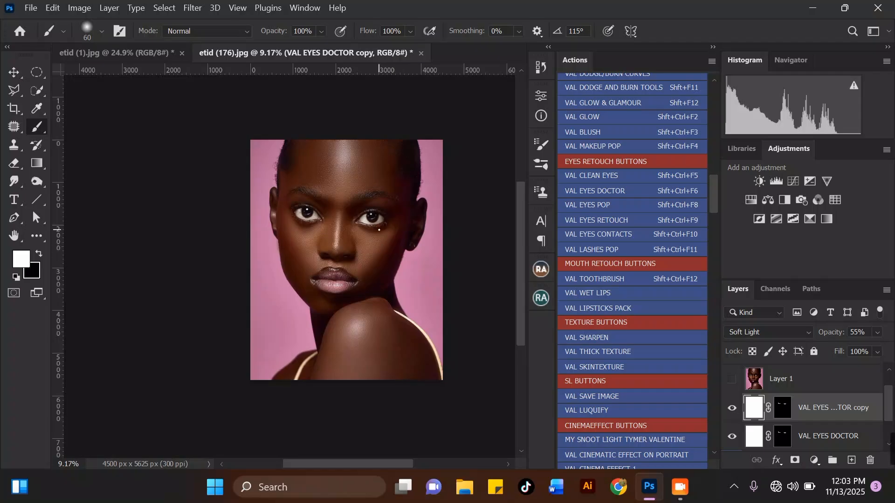
scroll(333, 193, "up", 1)
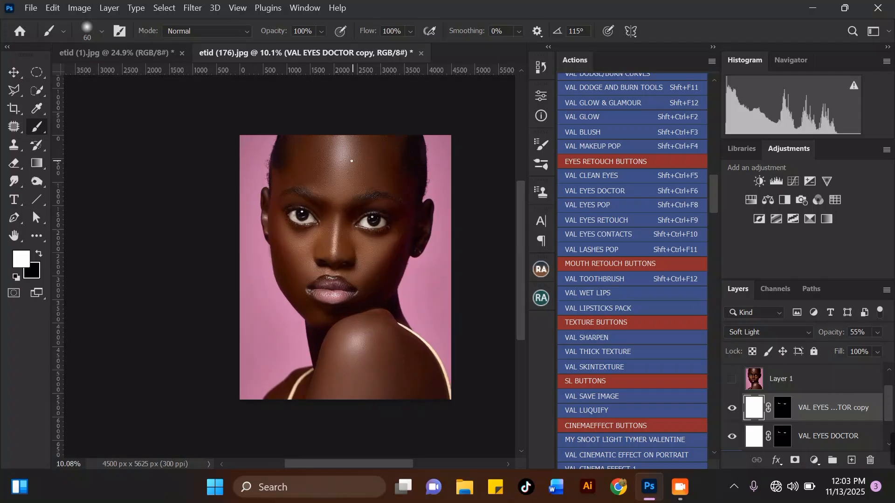
scroll(351, 161, "up", 1)
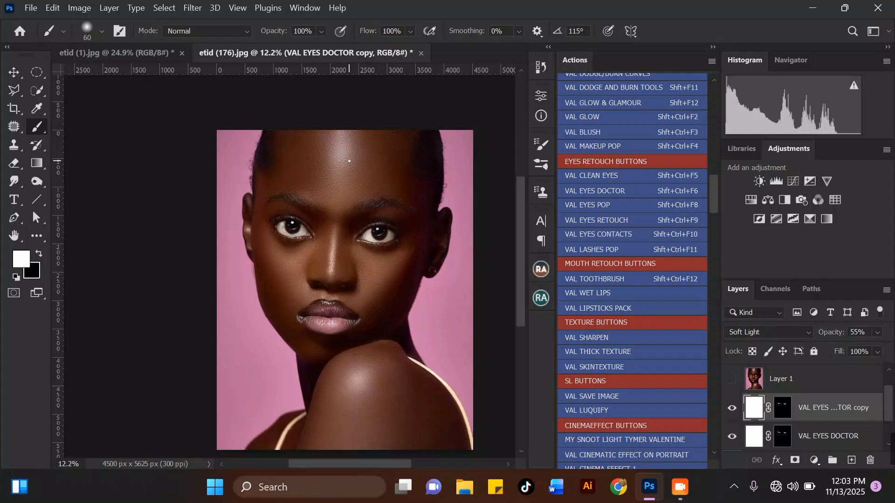
scroll(345, 169, "up", 2)
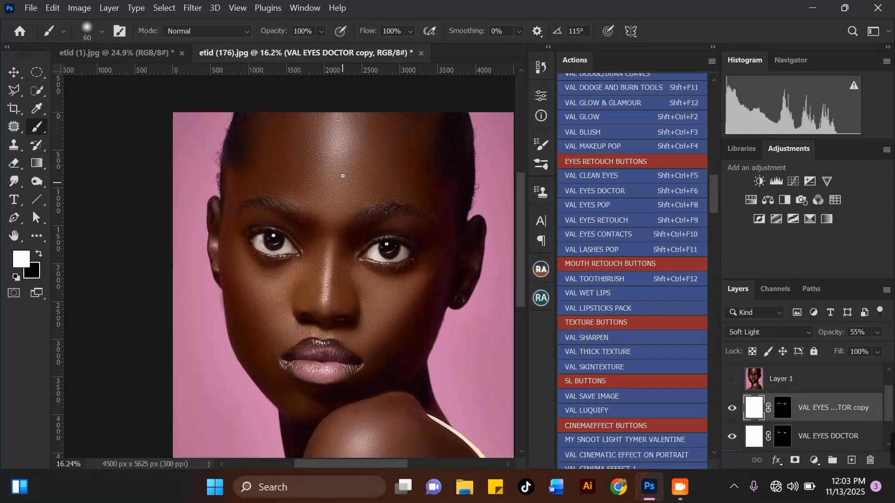
scroll(353, 151, "up", 2)
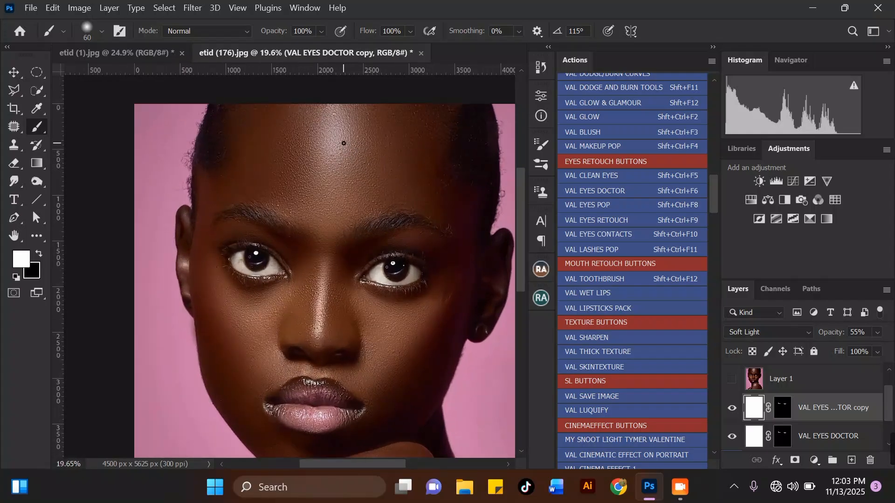
scroll(345, 144, "down", 3)
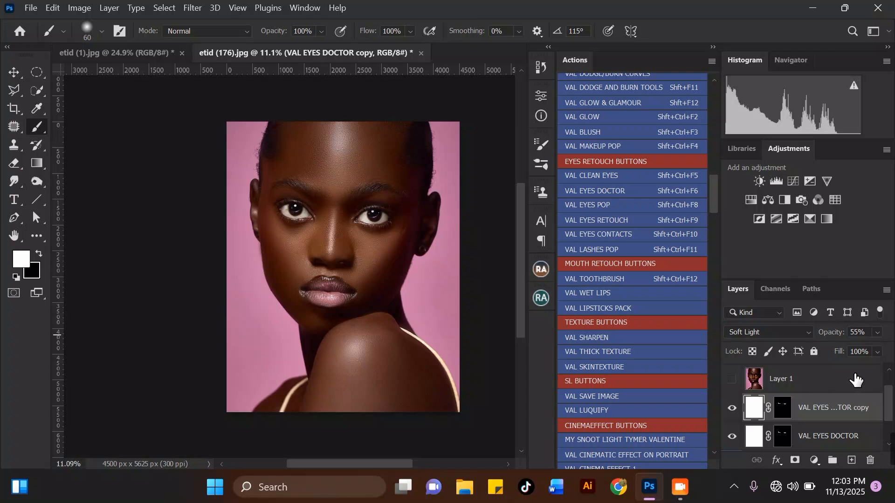
Step: Add a Black & White adjustment layer above the VAL EYES DOCTOR copy and collapse its properties
left_click(814, 460)
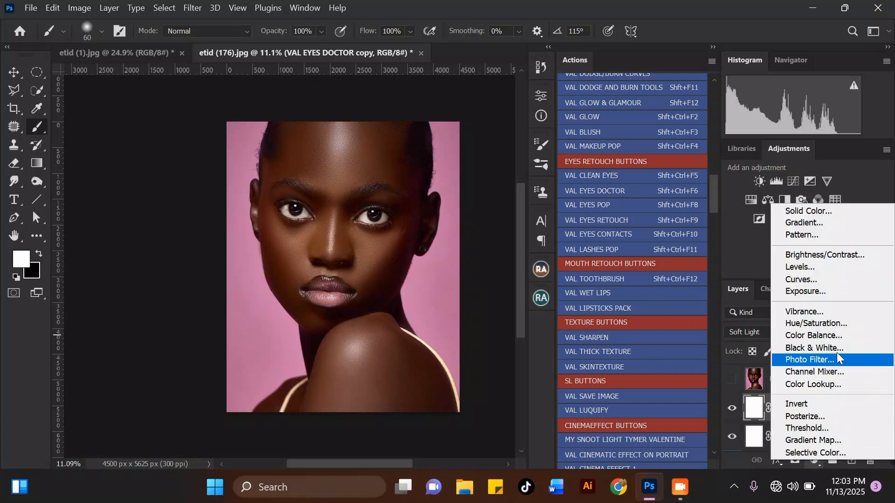
left_click(801, 348)
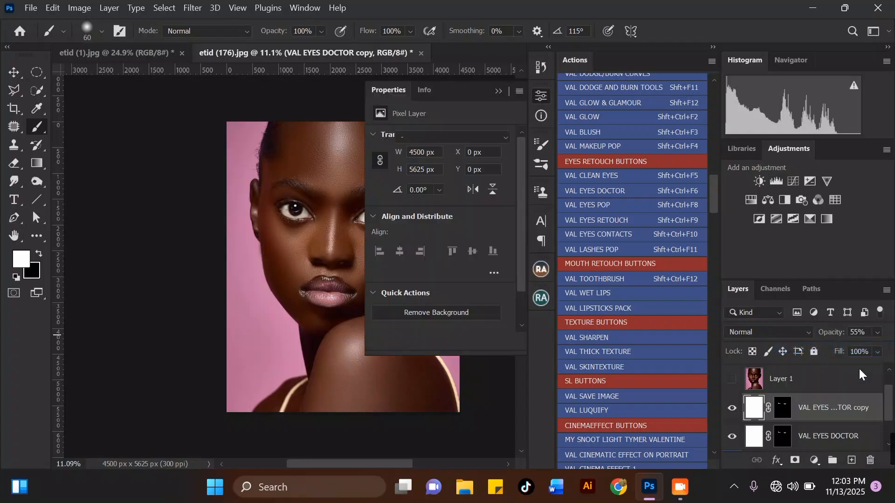
left_click(498, 91)
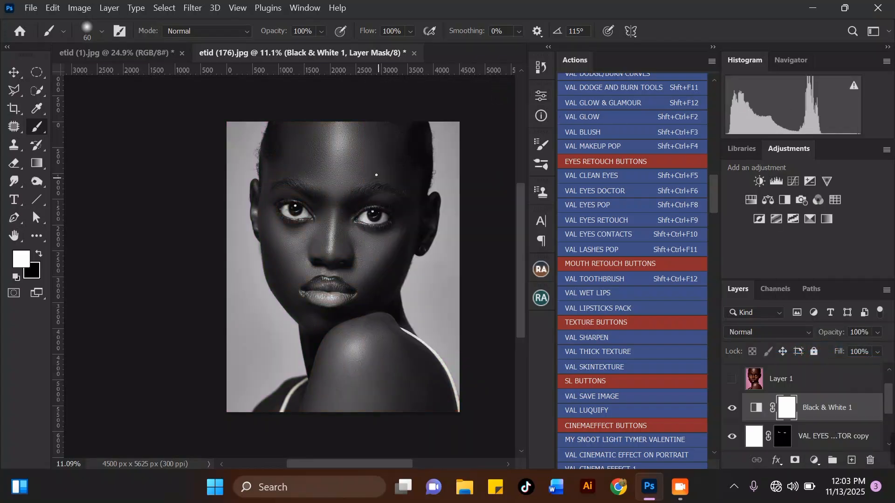
Step: Set the Black & White 1 layer's blending mode to Soft Light and its opacity to 50%
scroll(343, 132, "up", 3)
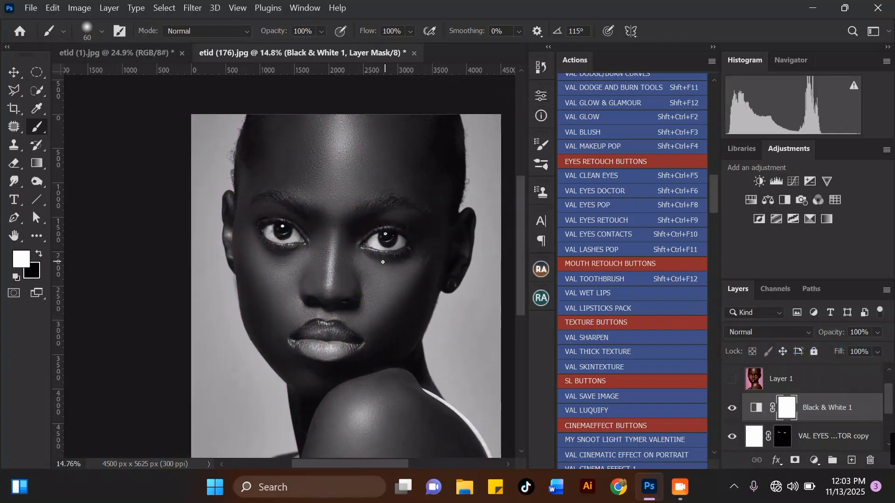
left_click(775, 334)
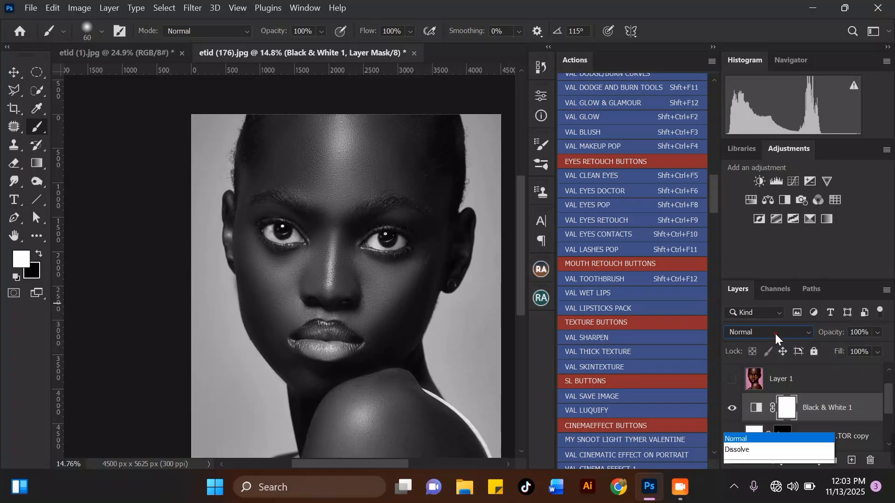
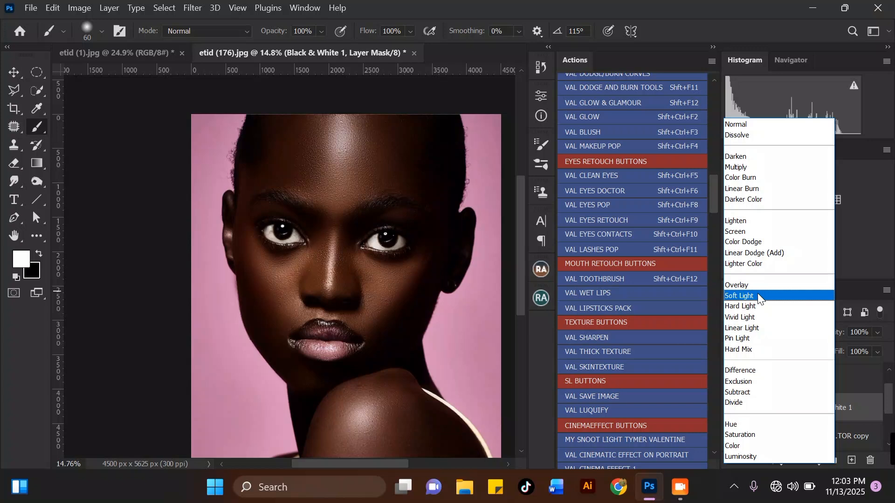
left_click(757, 293)
left_click(878, 332)
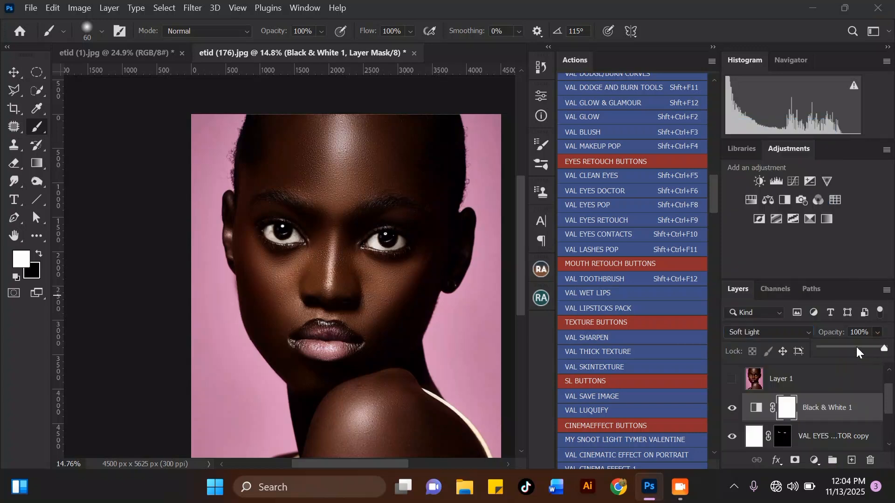
left_click(855, 347)
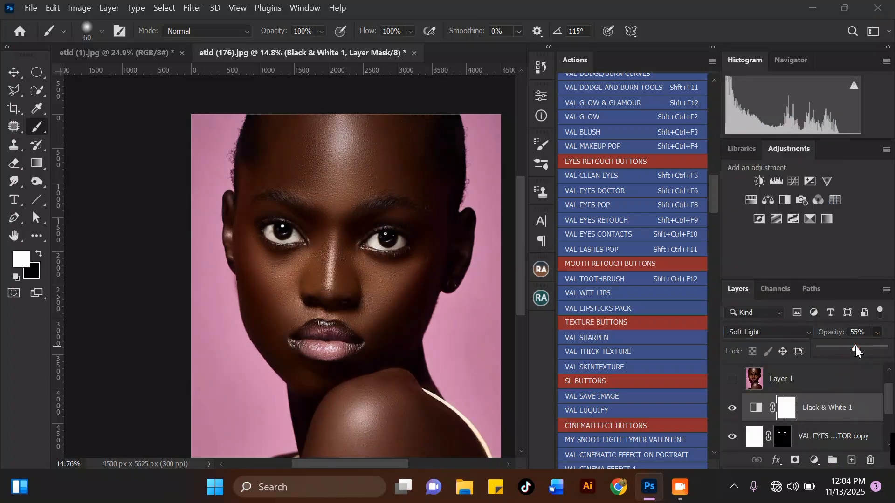
left_click_drag(854, 346, 852, 346)
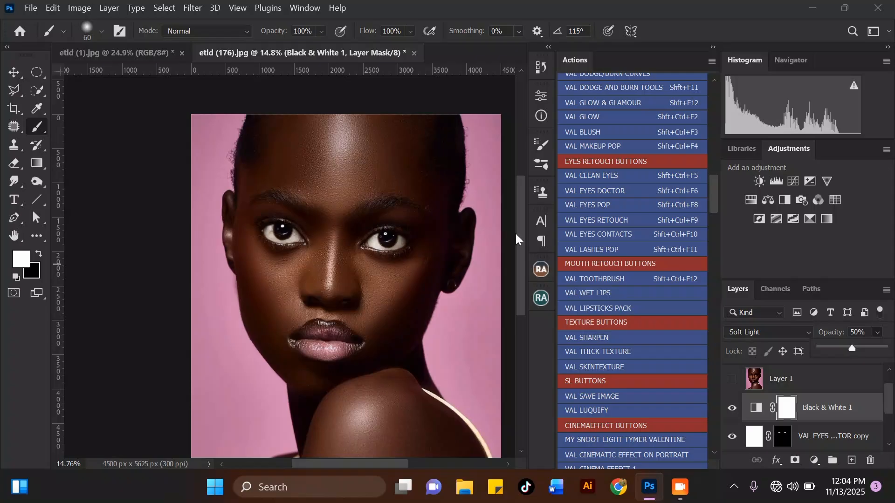
scroll(393, 175, "down", 2)
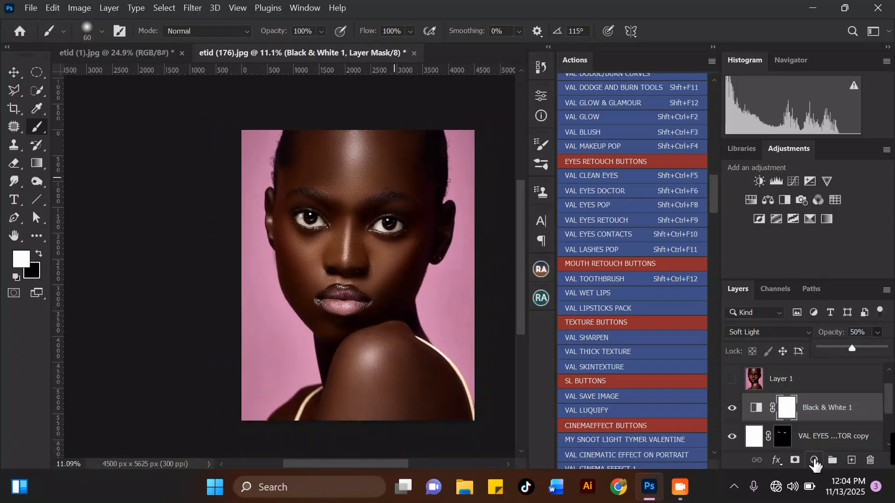
Step: Add a Selective Color adjustment layer above Black & White 1 and set Cyan to -44% in the Yellows
left_click(815, 461)
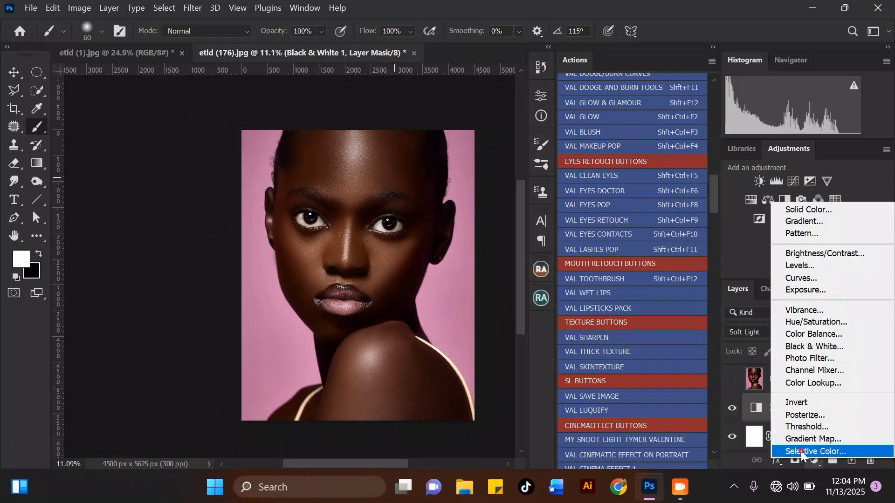
left_click(801, 451)
left_click(425, 150)
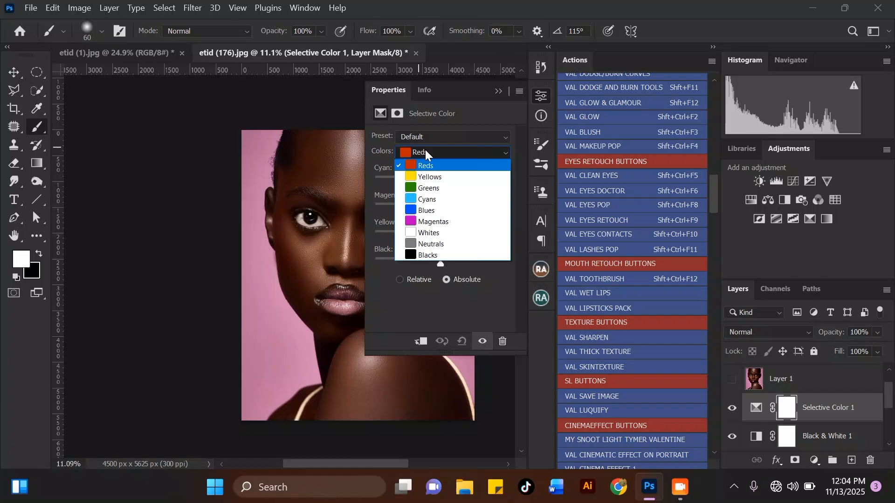
left_click(427, 177)
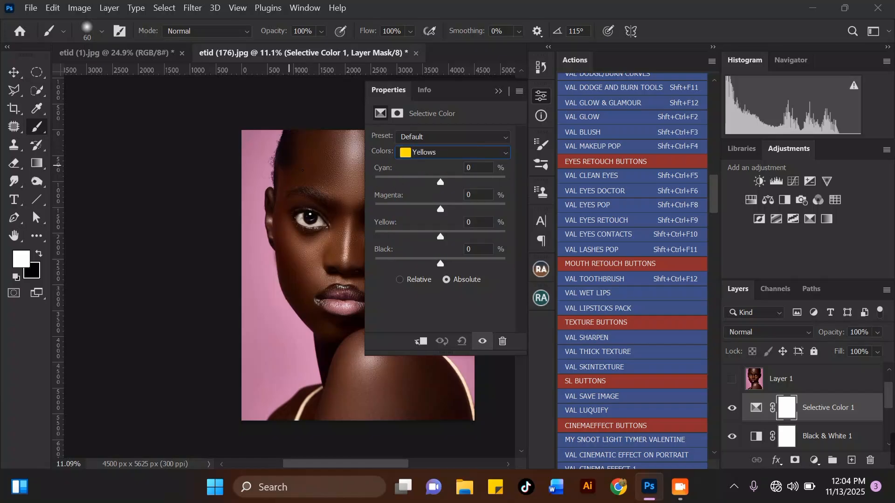
left_click_drag(441, 183, 412, 178)
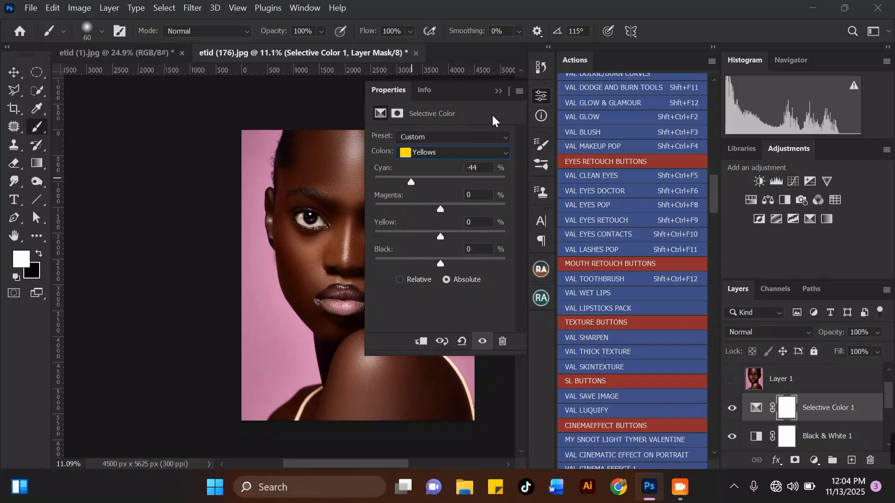
left_click(497, 91)
scroll(359, 102, "down", 2)
scroll(366, 254, "up", 4)
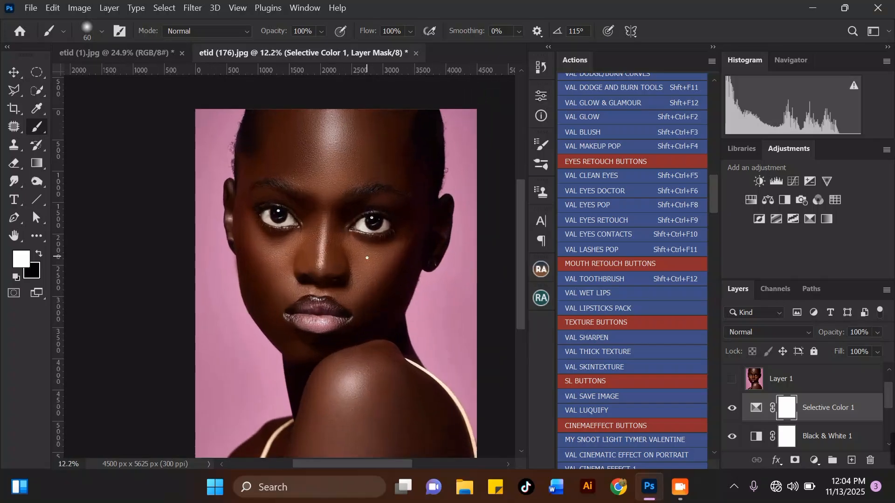
Step: Group the Selective Color 1 and Black & White 1 layers and toggle the group's visibility to compare its effect
left_click(854, 436, "shift")
key("ctrl+g")
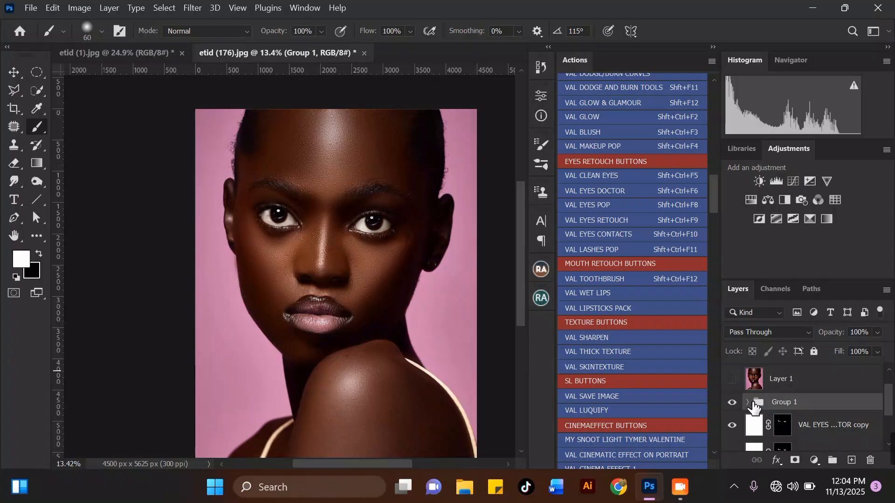
left_click(732, 403)
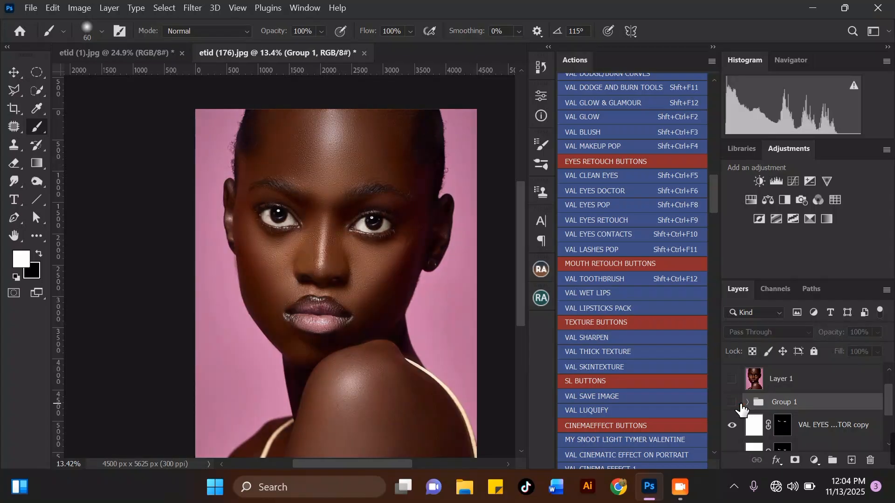
left_click(732, 402)
Step: Examine the toned portrait's face and skin at several magnifications, switching to the Move tool
scroll(319, 214, "up", 3)
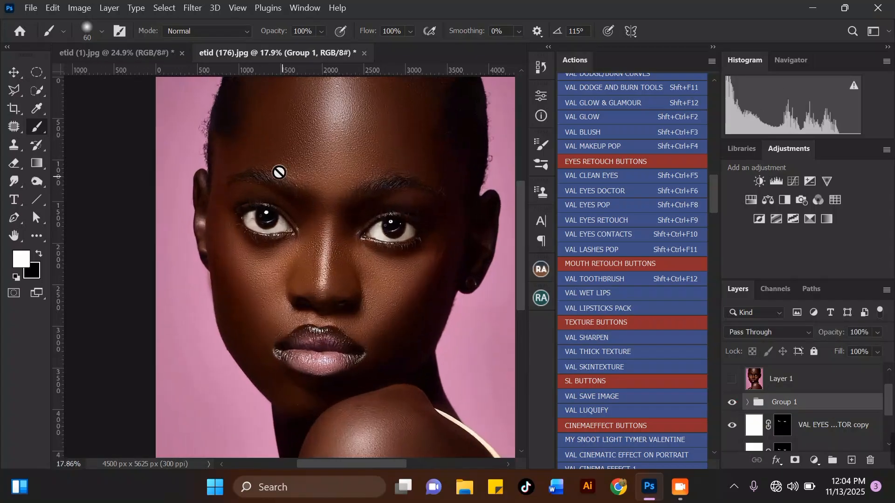
scroll(354, 163, "down", 3)
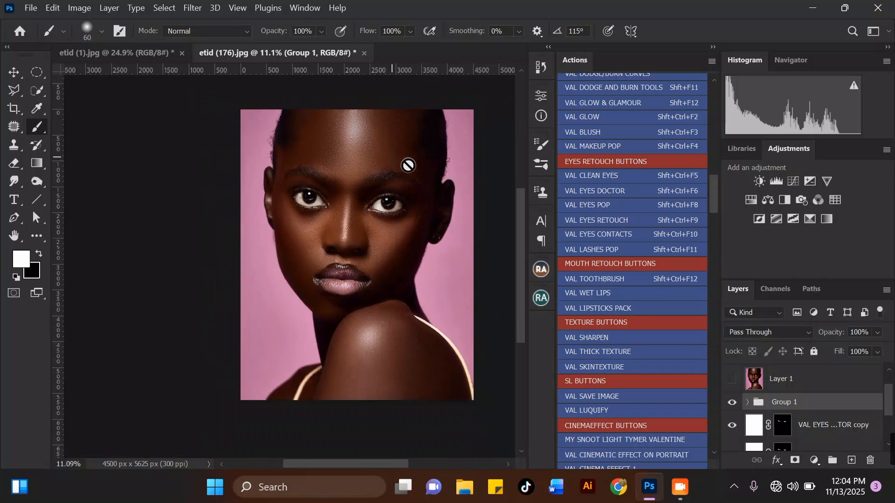
scroll(327, 127, "up", 2)
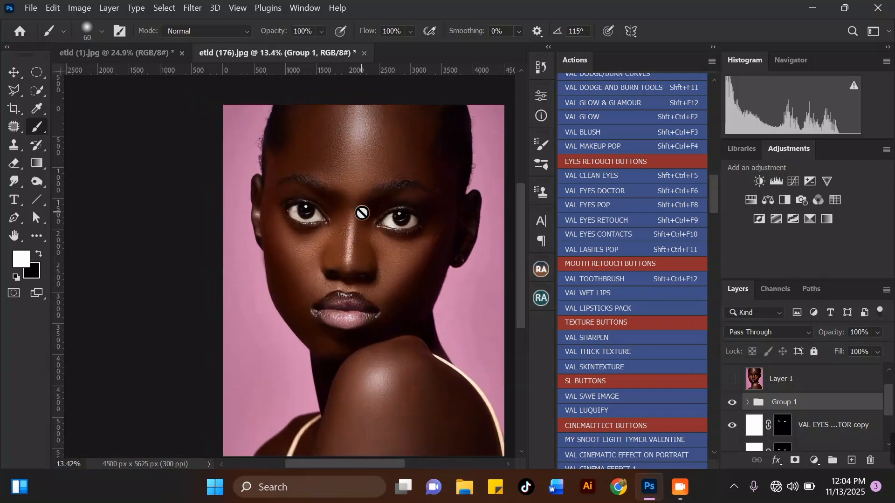
scroll(373, 170, "up", 1)
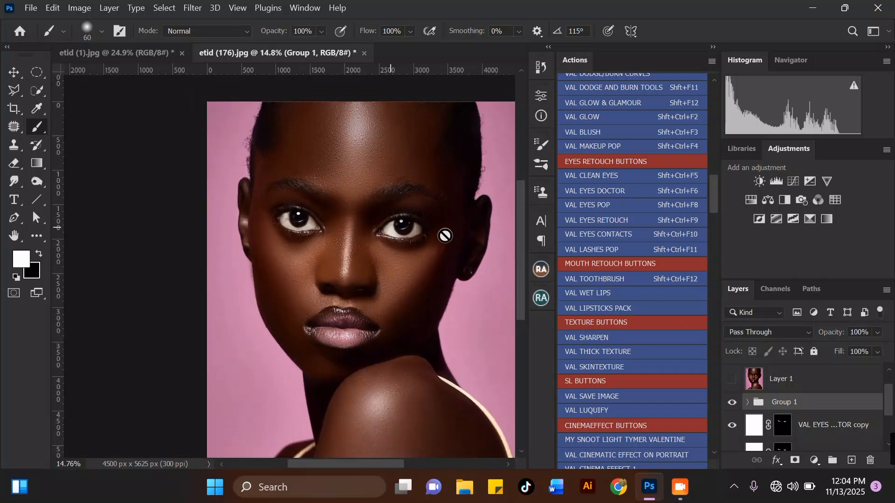
left_click_drag(892, 400, 892, 402)
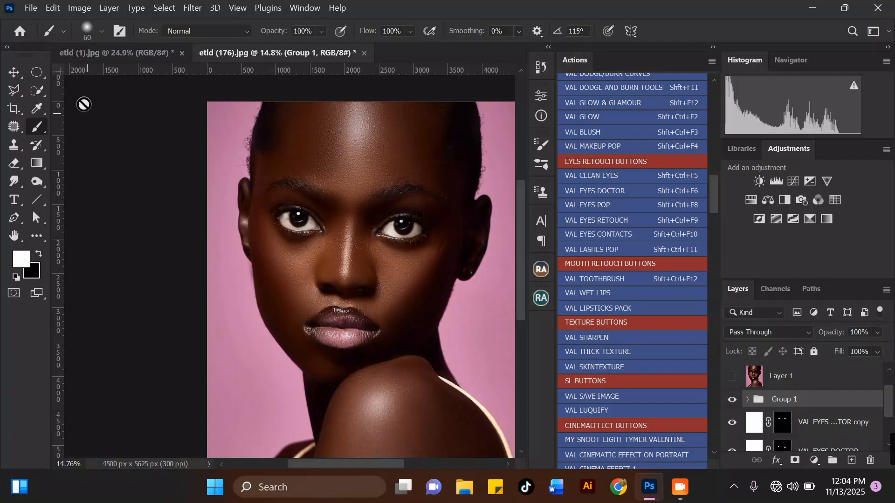
left_click(14, 72)
scroll(331, 137, "up", 1)
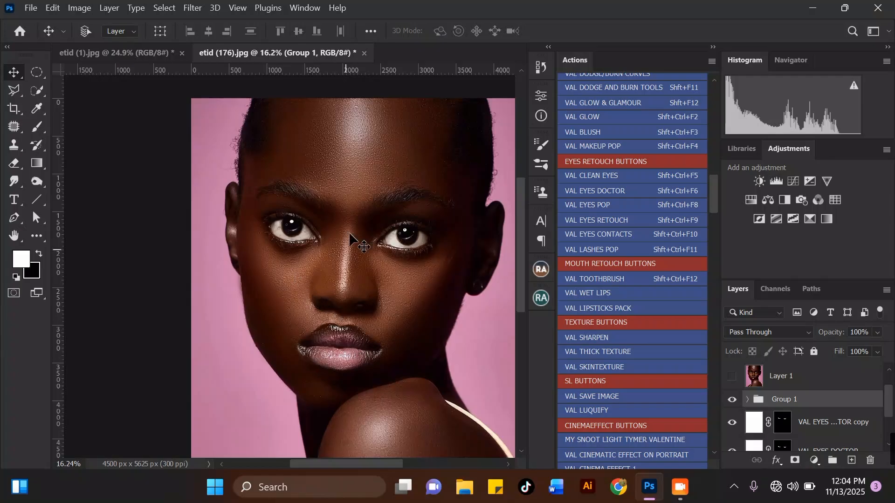
scroll(356, 170, "down", 2)
scroll(341, 132, "up", 1)
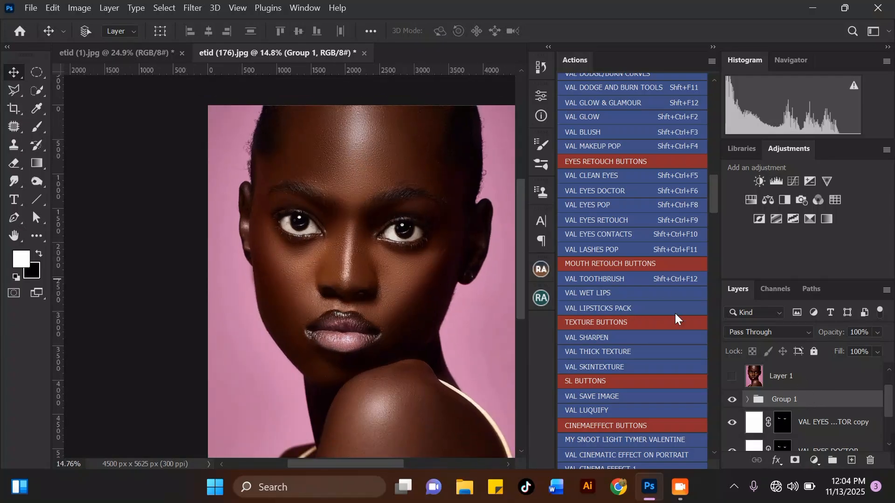
Step: Run the VAL GLOW & GLAMOUR action and continue through its messages to add the masked glow layer above Group 1
mouse_move(714, 193)
left_mouse_down()
mouse_move(714, 181)
mouse_move(695, 180)
left_mouse_up()
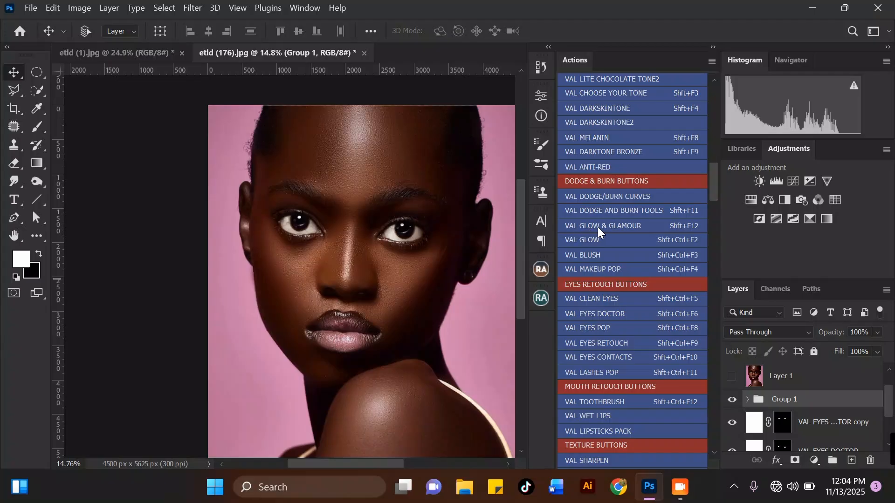
left_click(570, 225)
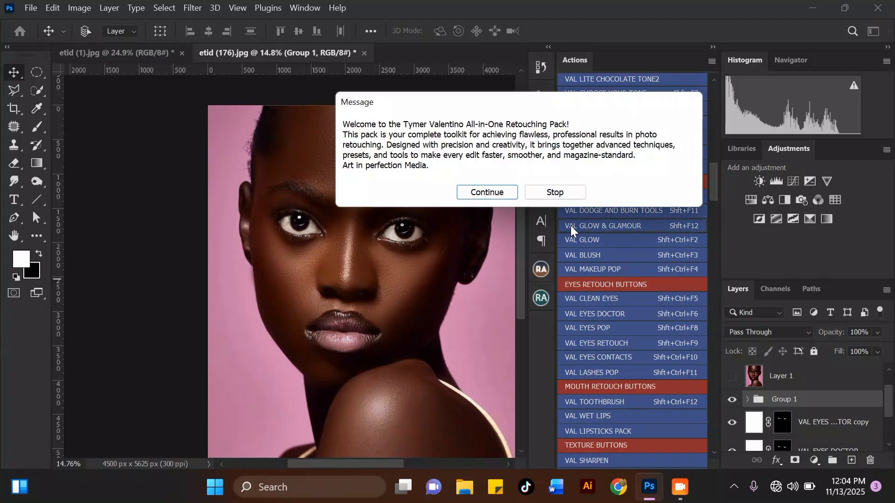
left_click(493, 197)
left_click(507, 200)
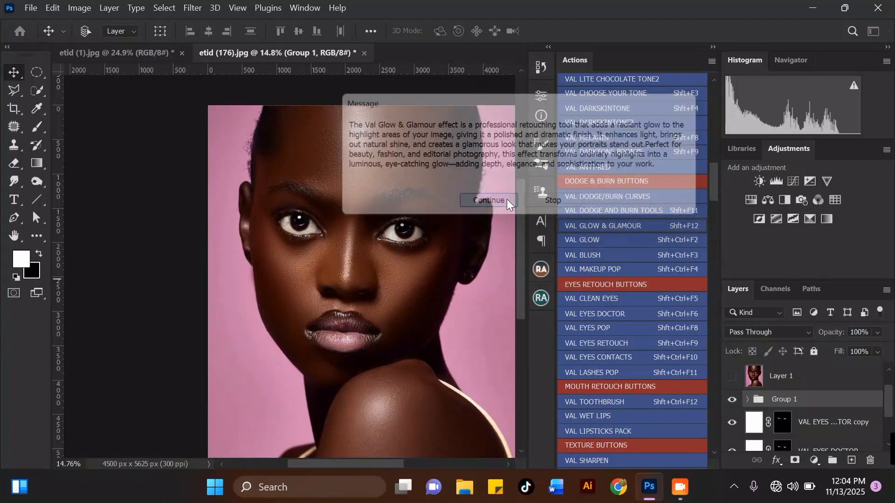
left_click(463, 172)
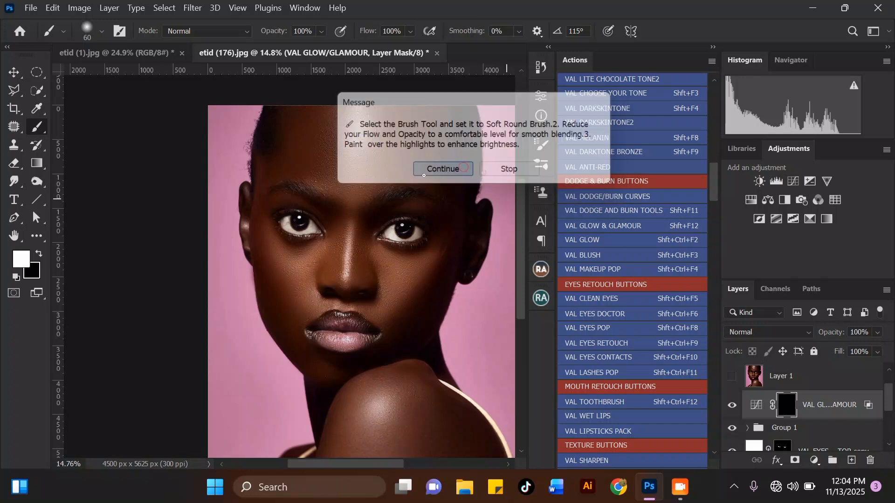
Step: Enlarge the brush to 1200 px and paint white on the VAL GLOW/GLAMOUR mask over the forehead highlight
key("bracketright")
key("bracketright")
key("bracketright")
key("bracketright")
key("bracketright")
key("bracketright")
key("bracketright")
key("bracketright")
key("bracketright")
key("bracketright")
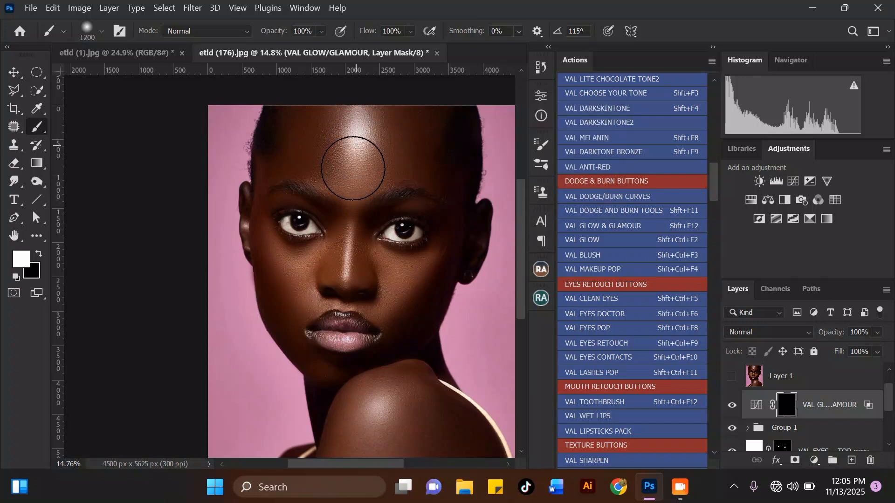
left_click(353, 168)
Step: Paint the VAL GLOW/GLAMOUR mask over the nose bridge and cheek highlights with a smaller soft brush
key("bracketleft")
key("bracketleft")
key("bracketleft")
key("bracketleft")
key("bracketleft")
key("bracketleft")
key("bracketleft")
mouse_move(349, 222)
left_mouse_down()
mouse_move(344, 255)
mouse_move(359, 274)
left_mouse_up()
key("bracketright")
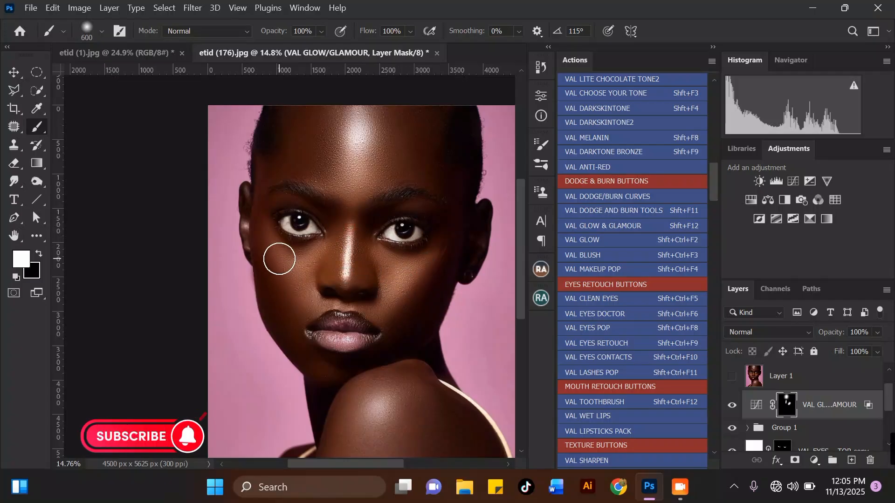
Step: Enlarge the brush to 800 px and paint the VAL GLOW/GLAMOUR mask over the shoulder highlight
scroll(317, 195, "down", 1)
key("bracketright")
key("bracketright")
left_click_drag(363, 349, 363, 347)
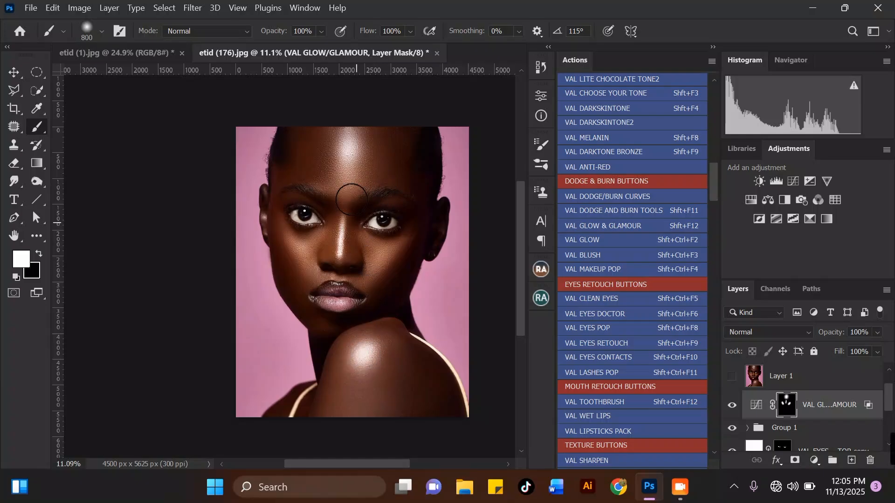
Step: Reduce the VAL GLOW/GLAMOUR layer's opacity to 36%, toggling its visibility to judge the glow
scroll(340, 148, "up", 1)
left_click(878, 333)
left_click(853, 346)
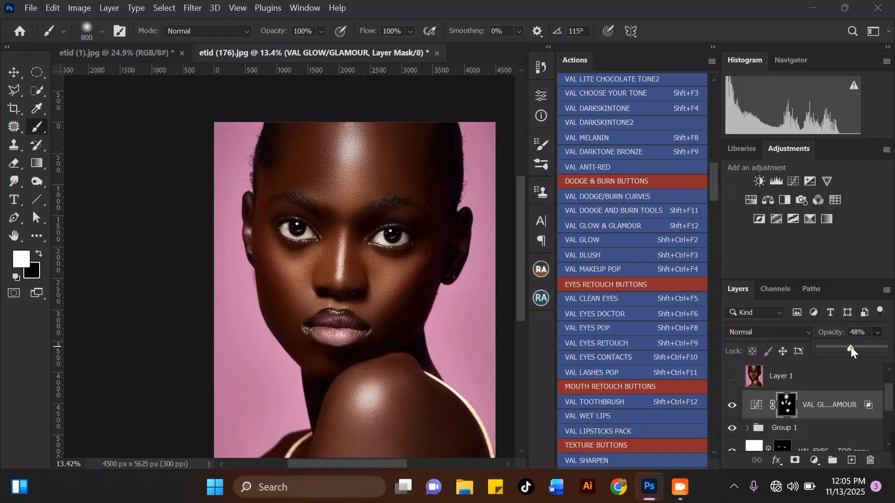
left_click_drag(851, 347, 850, 348)
scroll(335, 138, "down", 2)
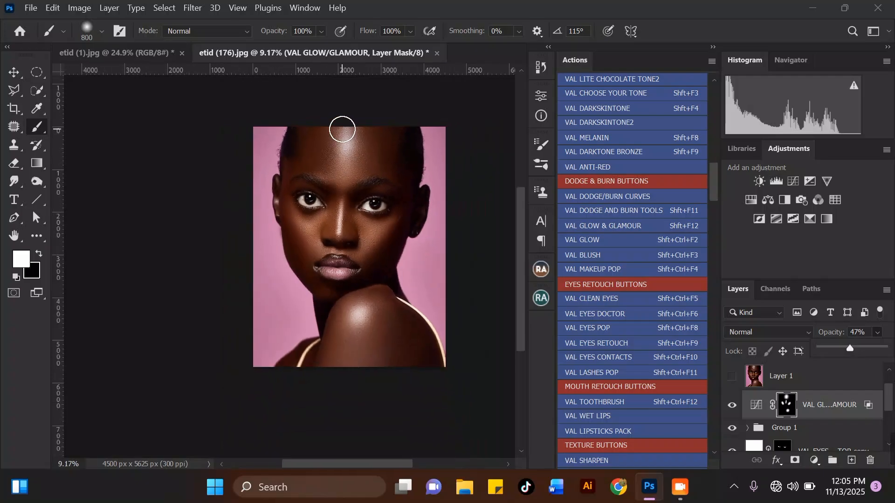
scroll(464, 215, "up", 1)
left_click(734, 406)
left_click(734, 406)
left_click(877, 332)
left_click_drag(843, 347, 843, 348)
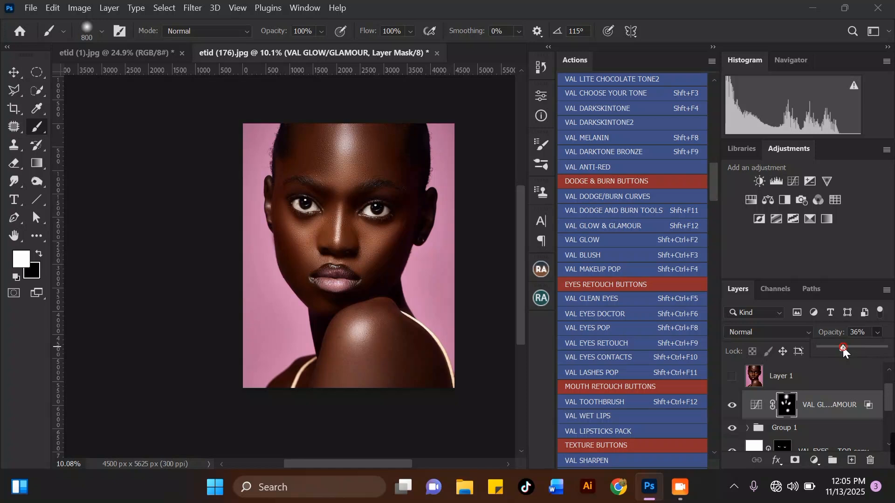
scroll(401, 175, "up", 1)
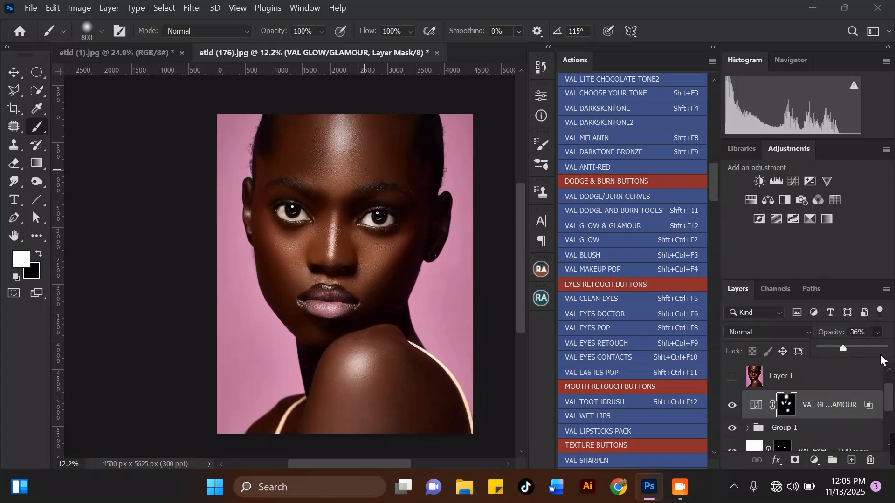
left_click_drag(888, 396, 890, 400)
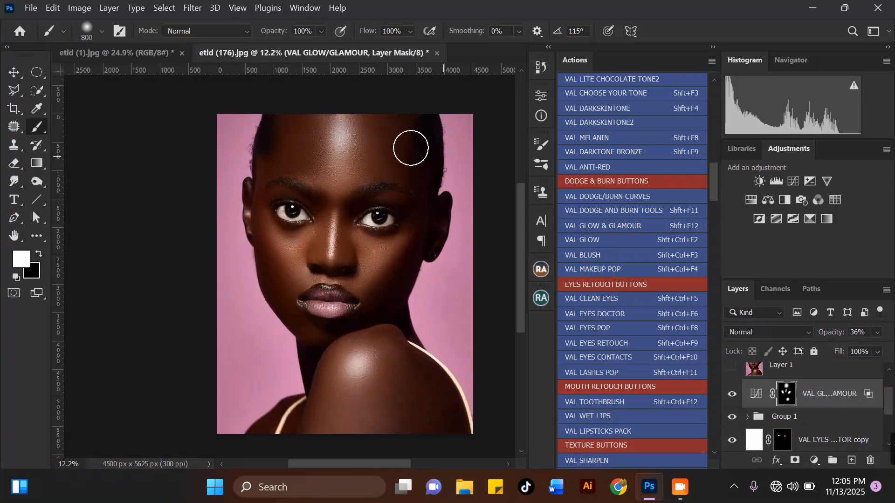
scroll(342, 134, "down", 1)
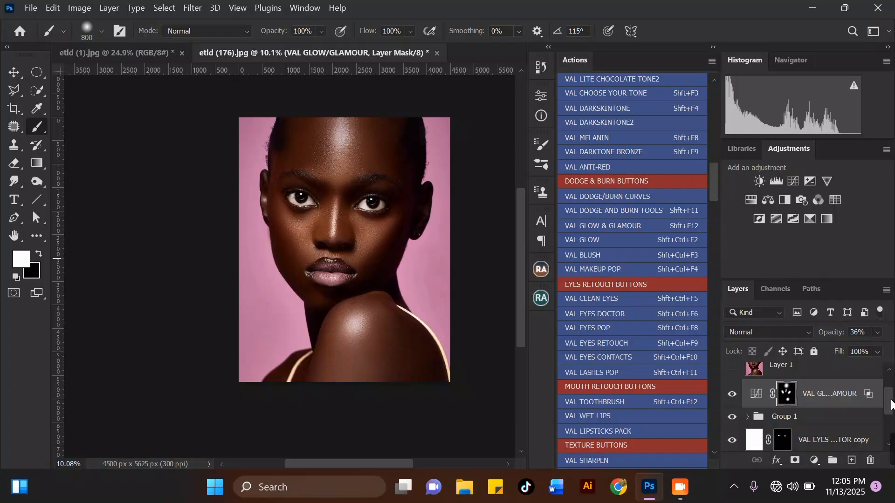
mouse_move(892, 404)
left_mouse_down()
mouse_move(885, 429)
mouse_move(891, 391)
mouse_move(890, 401)
left_mouse_up()
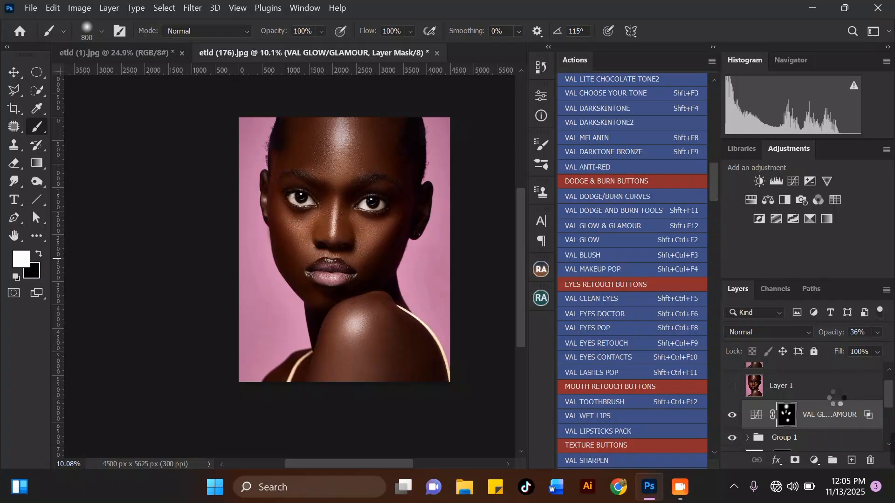
Step: Stamp all visible layers into a new merged layer and name it 1
key("ctrl+alt+shift+e")
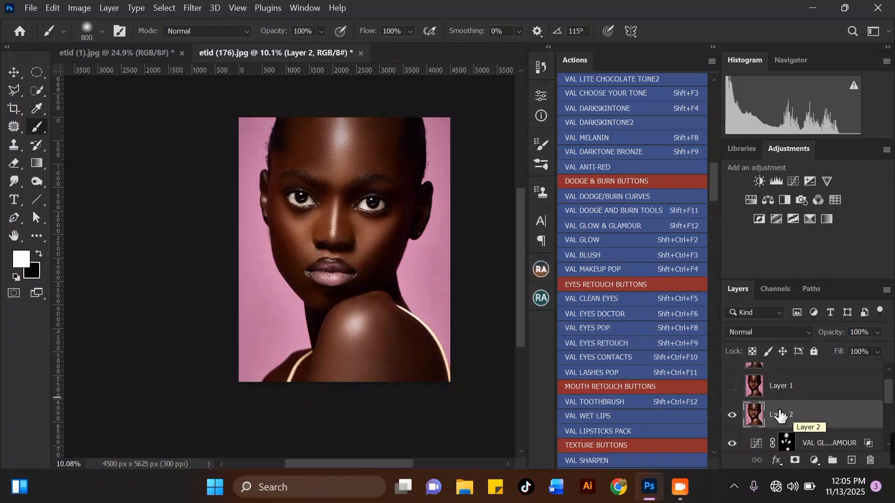
double_click(779, 417)
type("1")
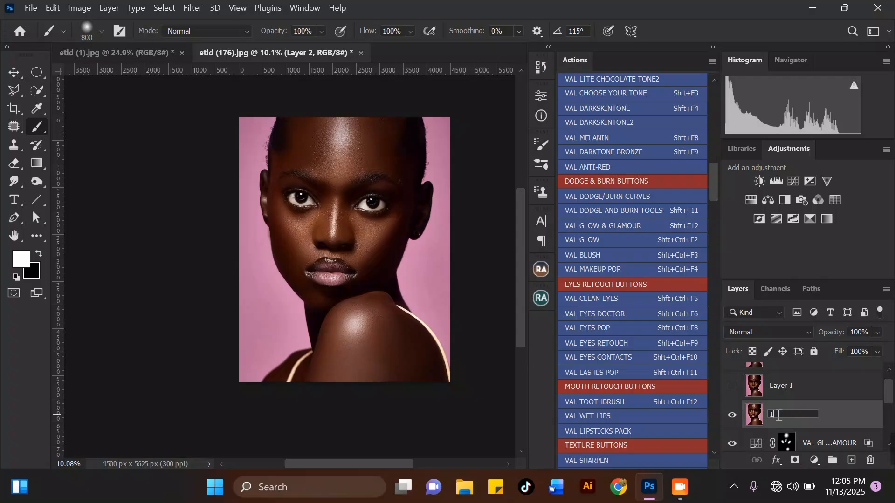
key("Return")
Step: Duplicate layer 1 and rename the copy 2
key("ctrl+j")
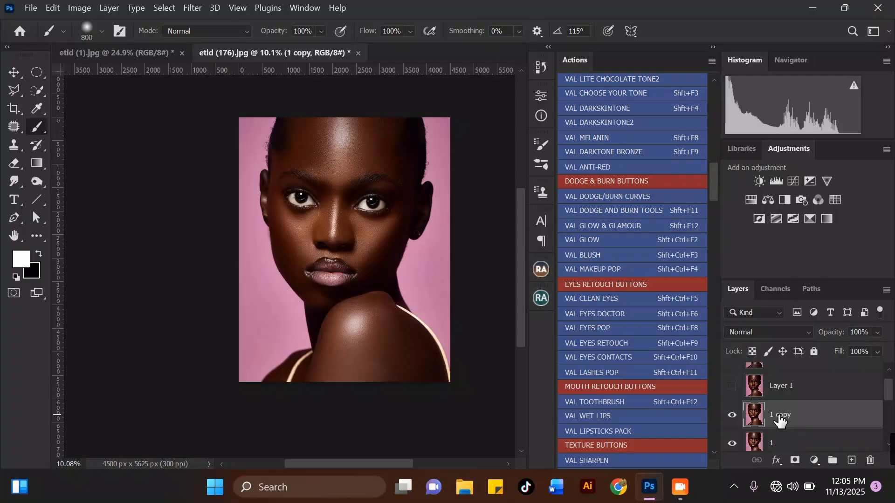
double_click(781, 416)
key("Return")
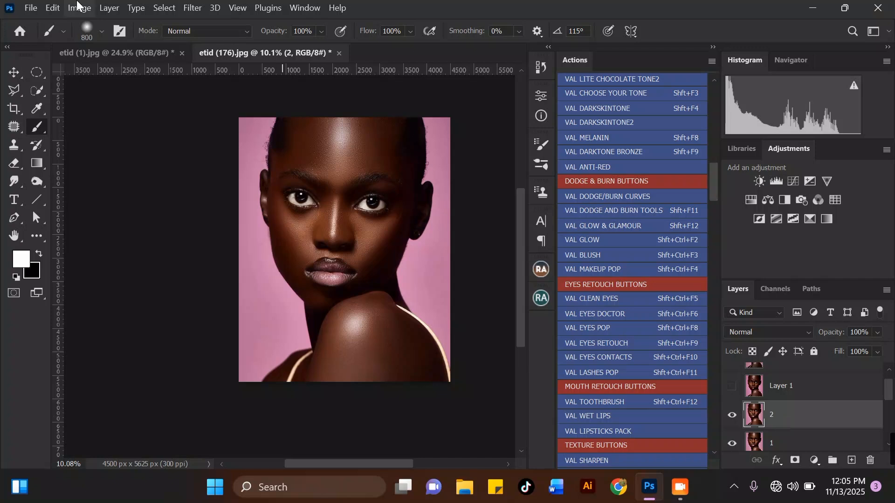
Step: Open the black diamond image from the BLACK DAIMOND folder in Videos
left_click(10, 74)
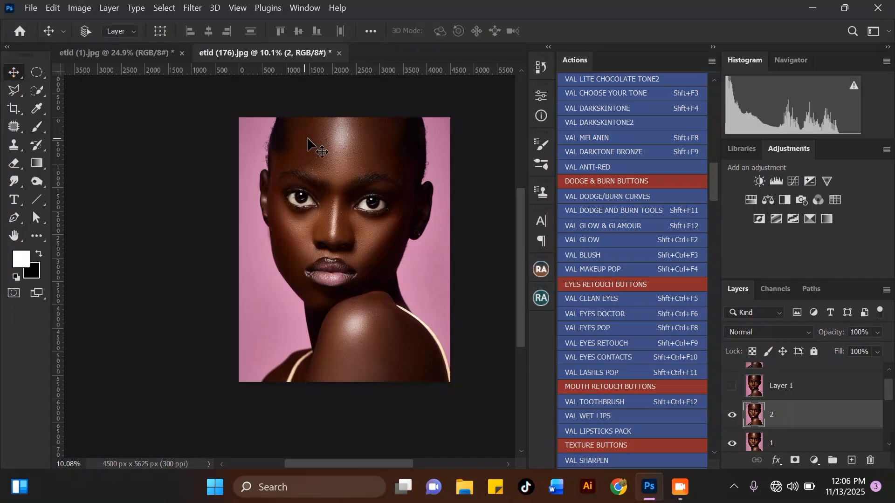
scroll(344, 148, "up", 1)
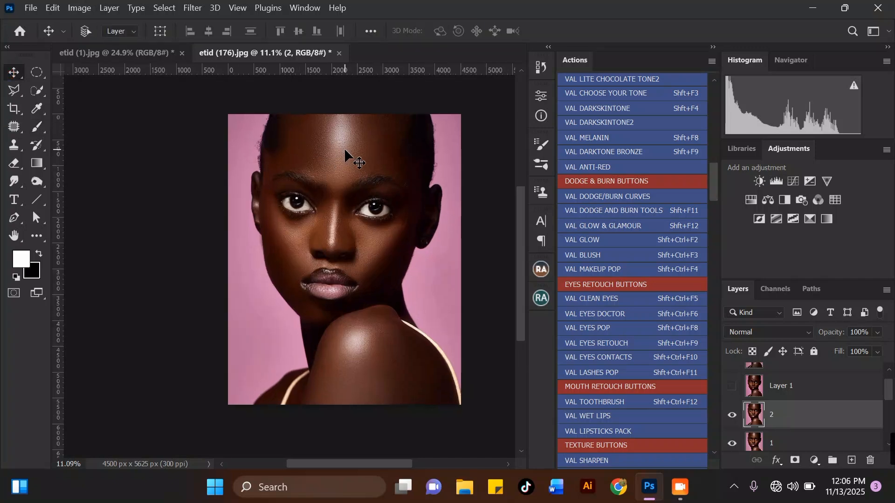
left_click(31, 8)
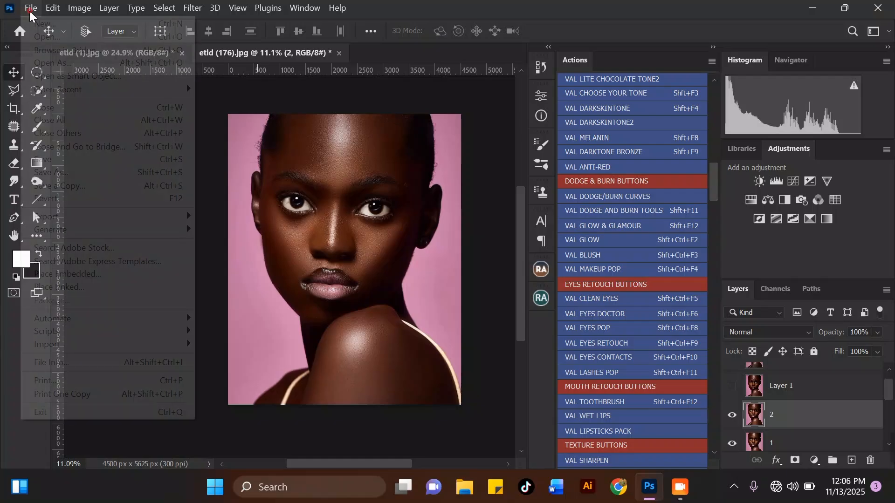
left_click(55, 37)
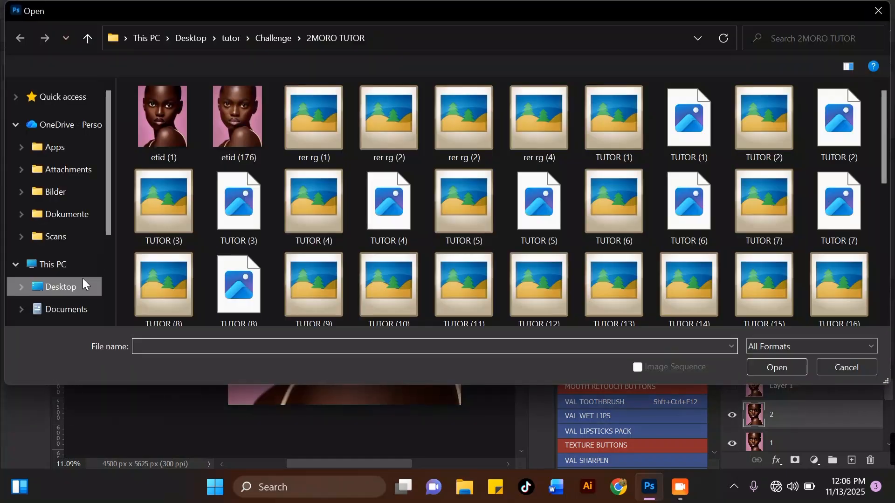
scroll(84, 279, "down", 2)
scroll(88, 288, "down", 3)
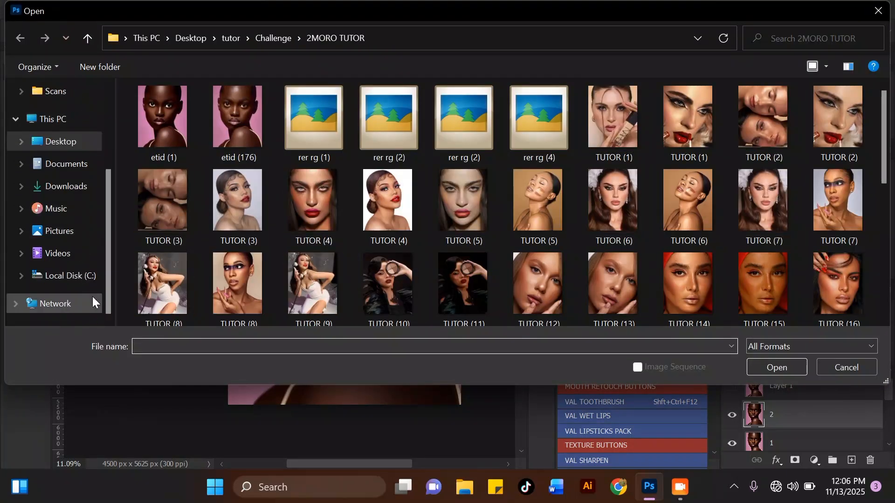
left_click(61, 254)
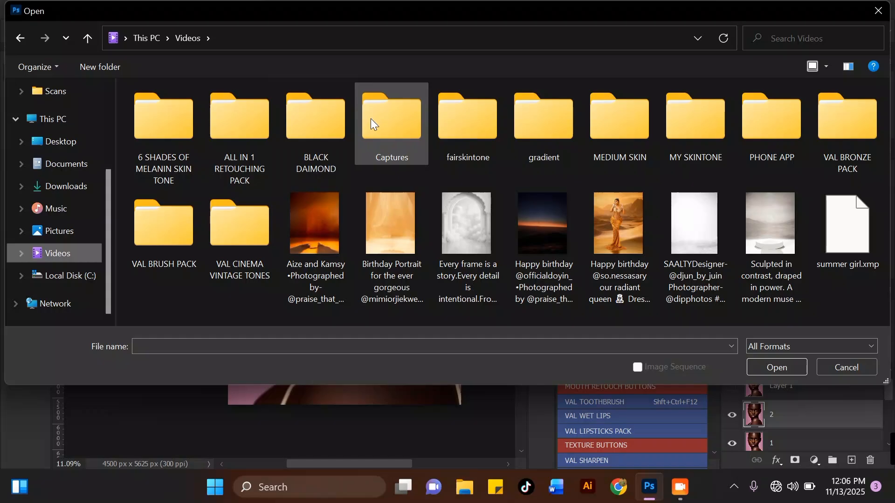
double_click(329, 127)
left_click(186, 122)
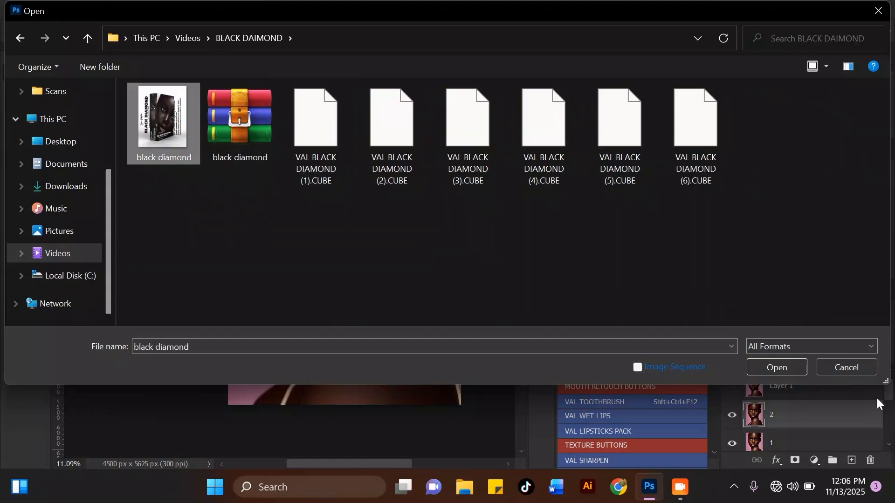
left_click(779, 368)
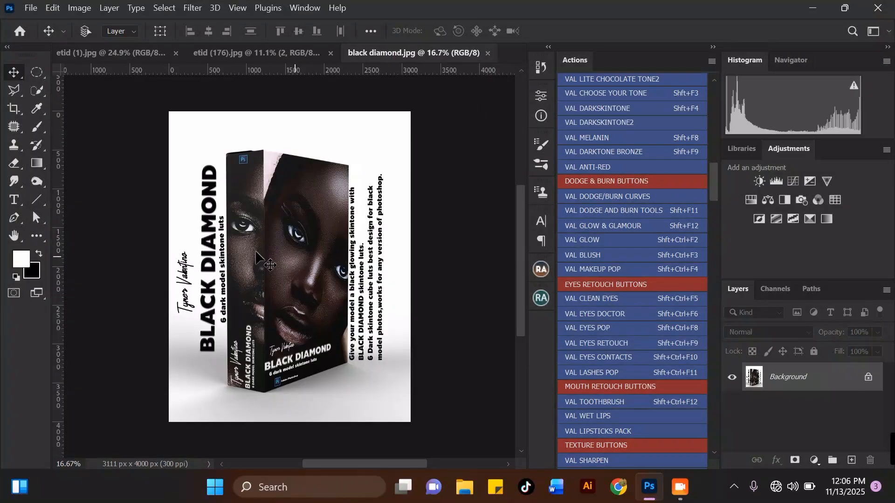
Step: Examine the BLACK DIAMOND box artwork and its description text up close
scroll(247, 275, "up", 3)
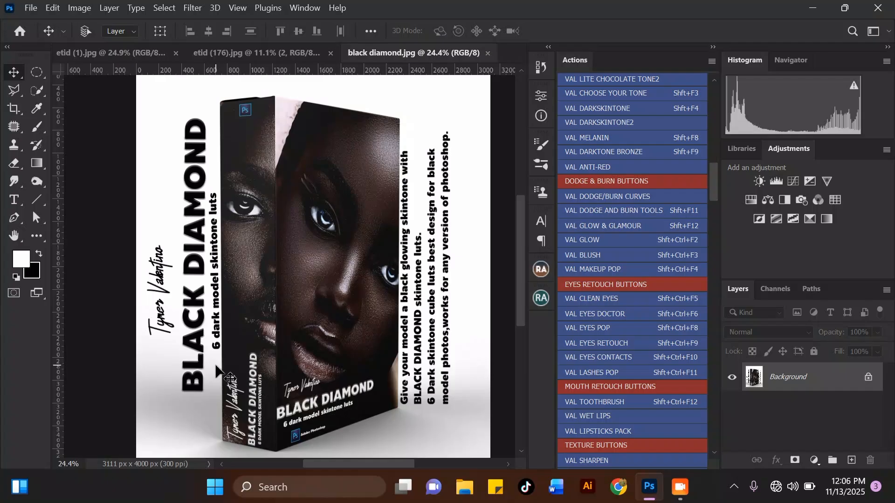
scroll(269, 247, "up", 1)
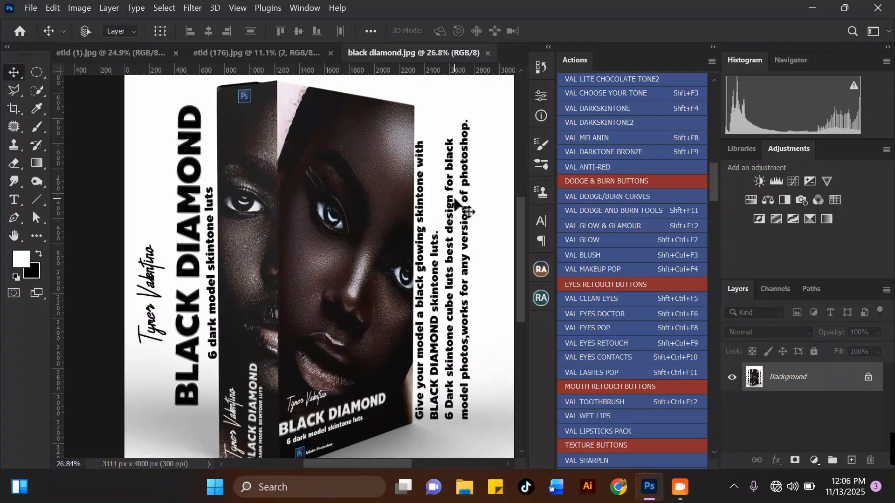
scroll(464, 208, "down", 2)
scroll(321, 203, "up", 1)
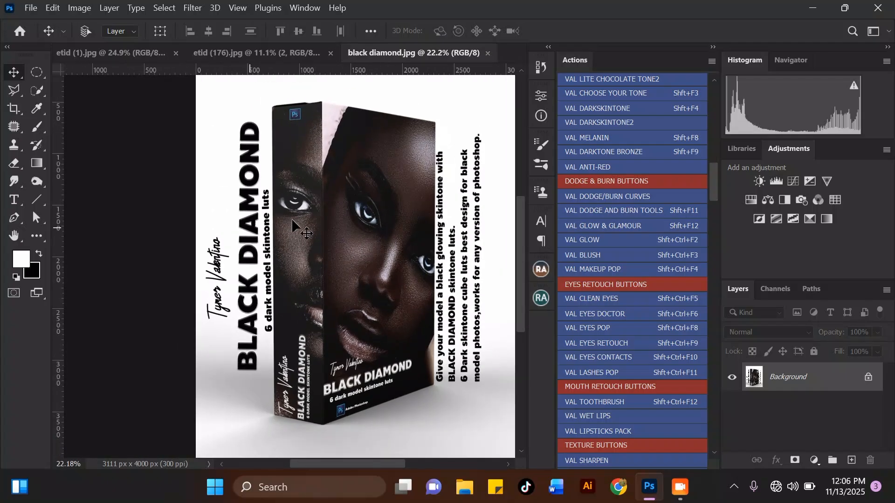
scroll(446, 322, "up", 1)
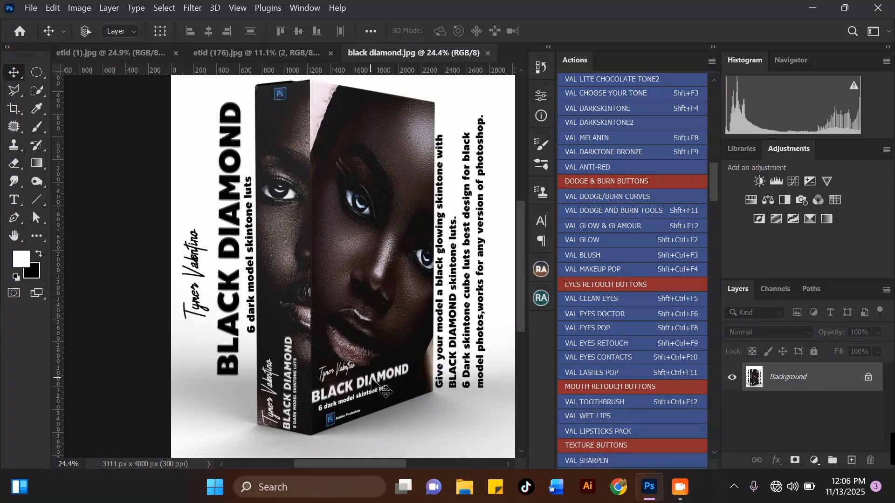
scroll(371, 380, "up", 1)
Step: Return to etid (176).jpg and add a Color Lookup adjustment above layer 2 using the VAL BLACK DIAMOND (6).CUBE LUT
left_click(250, 54)
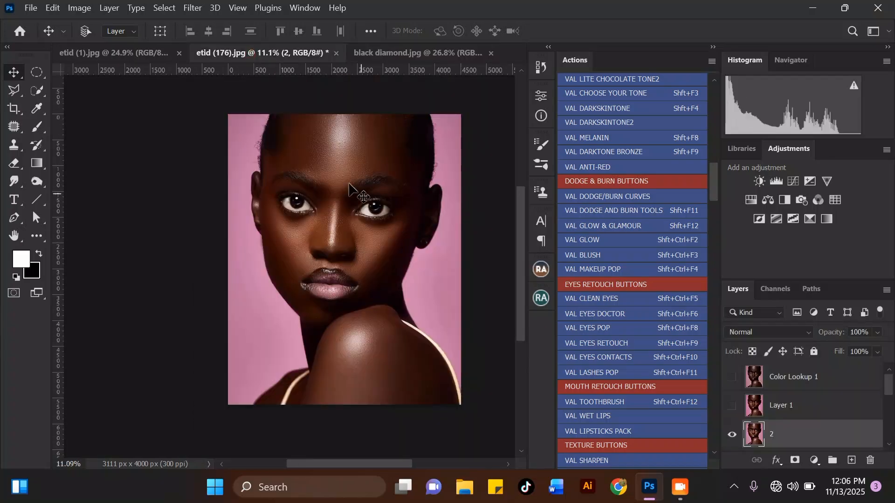
scroll(349, 186, "up", 1)
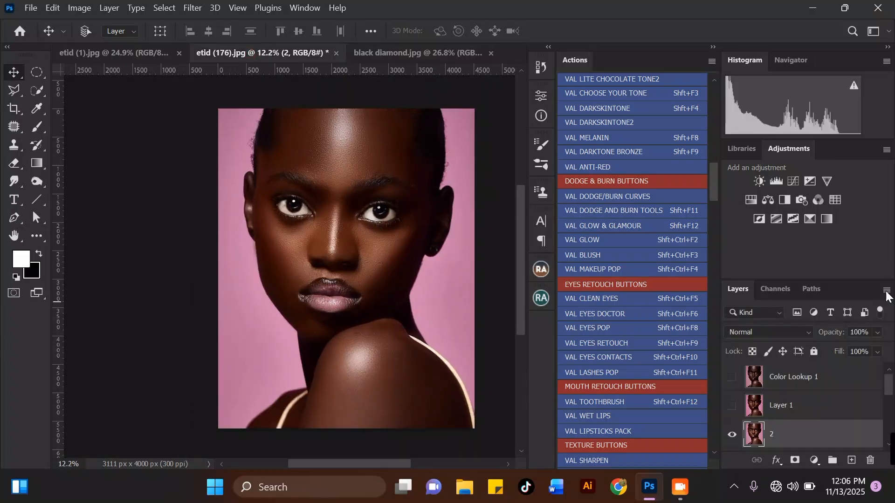
left_click(835, 200)
left_click(491, 139)
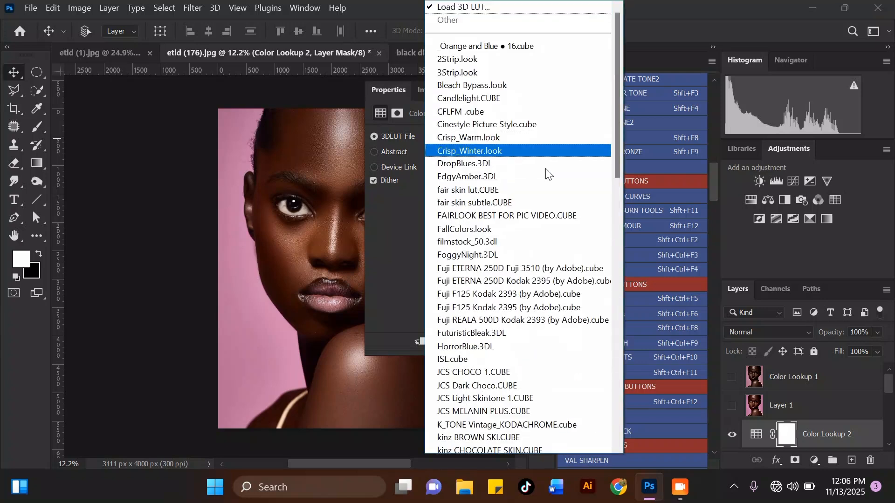
left_click_drag(619, 150, 624, 435)
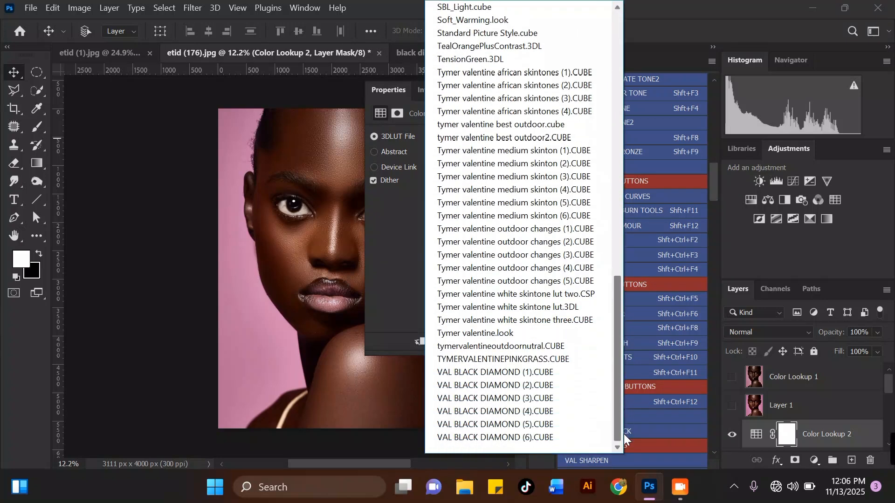
left_click(540, 438)
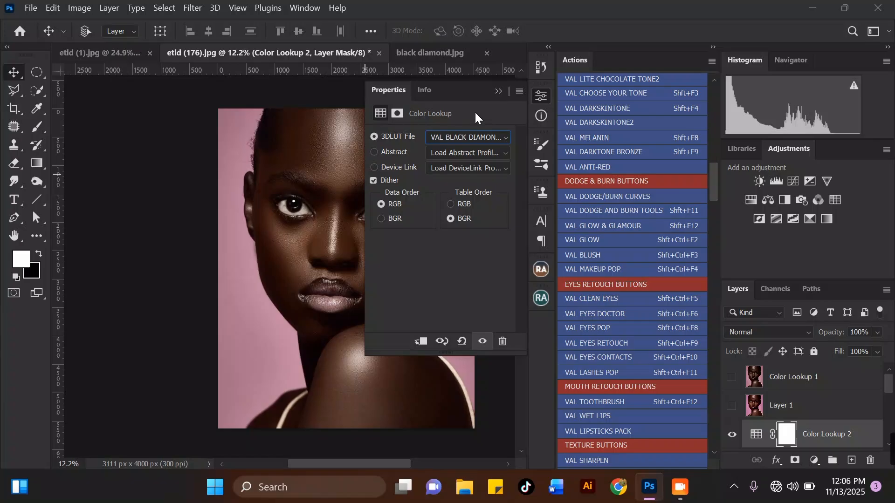
left_click(498, 92)
scroll(376, 153, "up", 1)
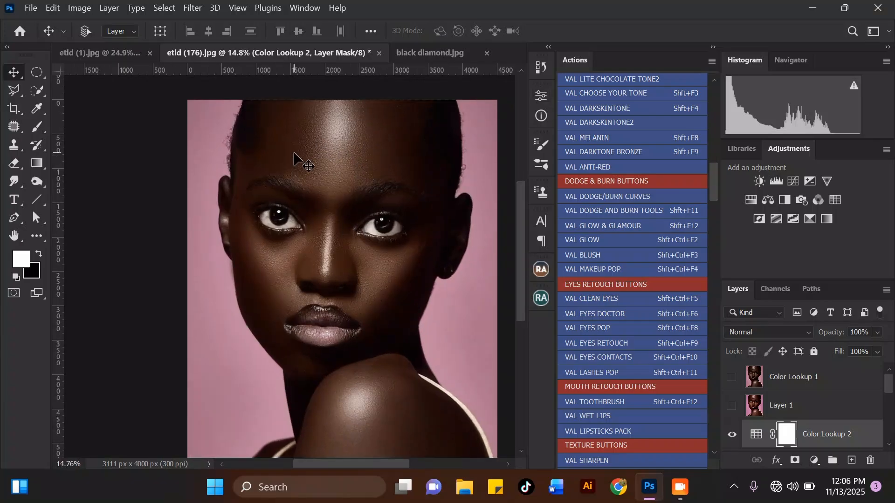
scroll(303, 160, "down", 1)
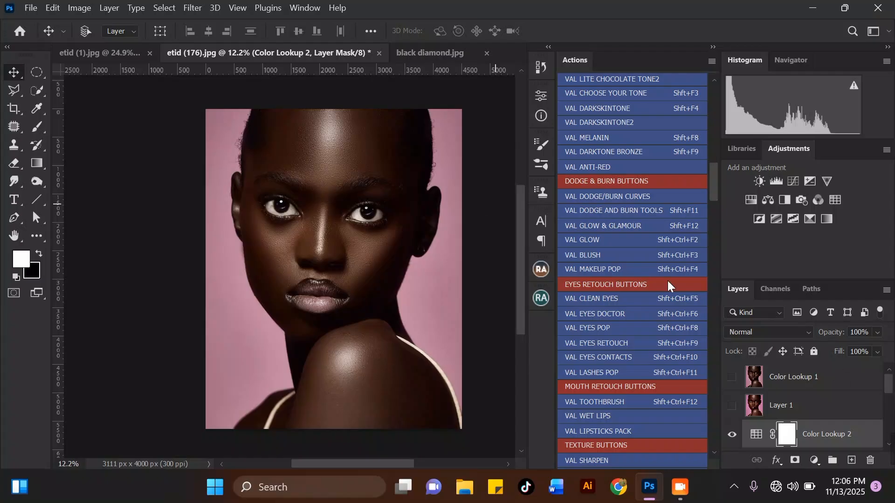
Step: Merge the Color Lookup 2 adjustment with layer 2 into a single layer
scroll(891, 390, "down", 1)
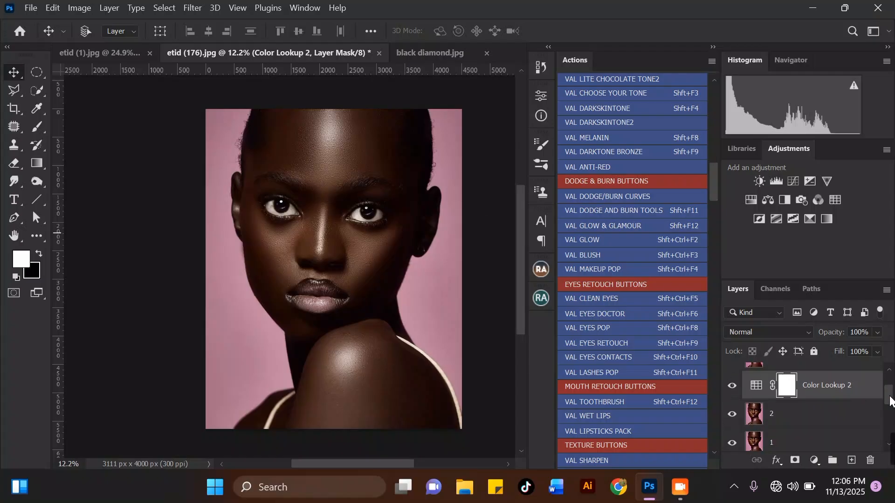
left_click(809, 411)
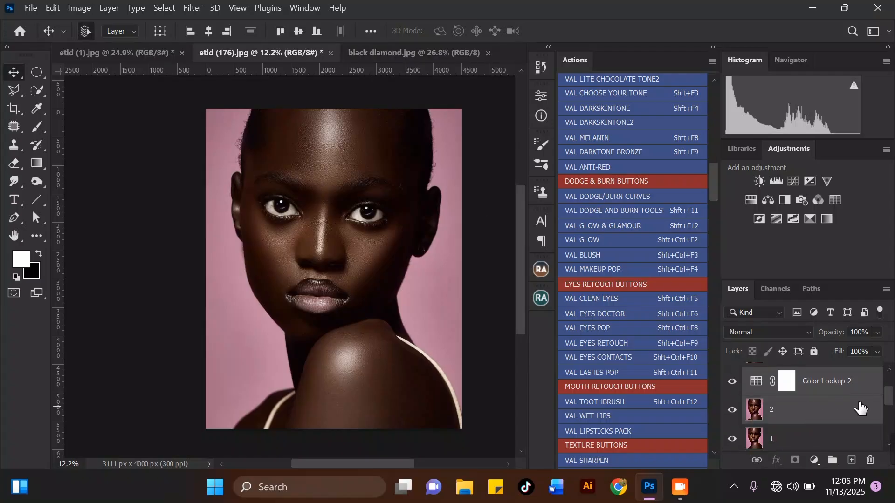
key("ctrl+e")
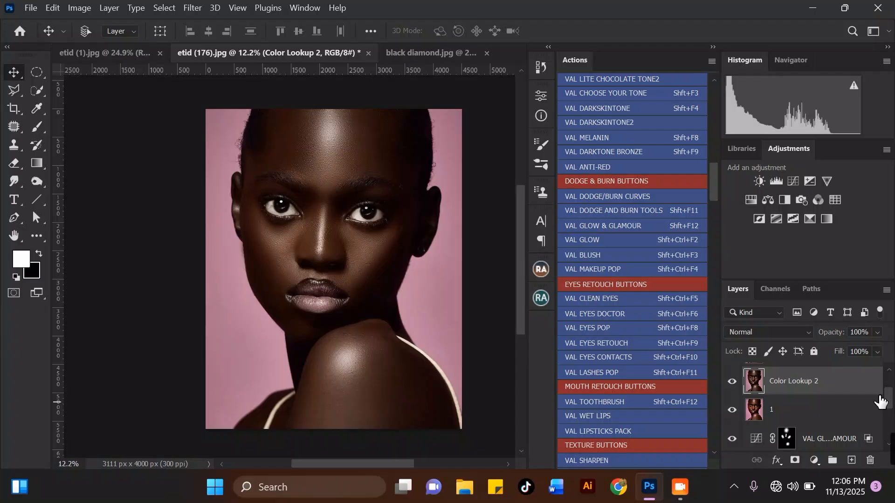
Step: Merge layer 1 and all layers beneath it down to the VAL FREQUENCY SP8BIT group into one layer
scroll(889, 406, "down", 3)
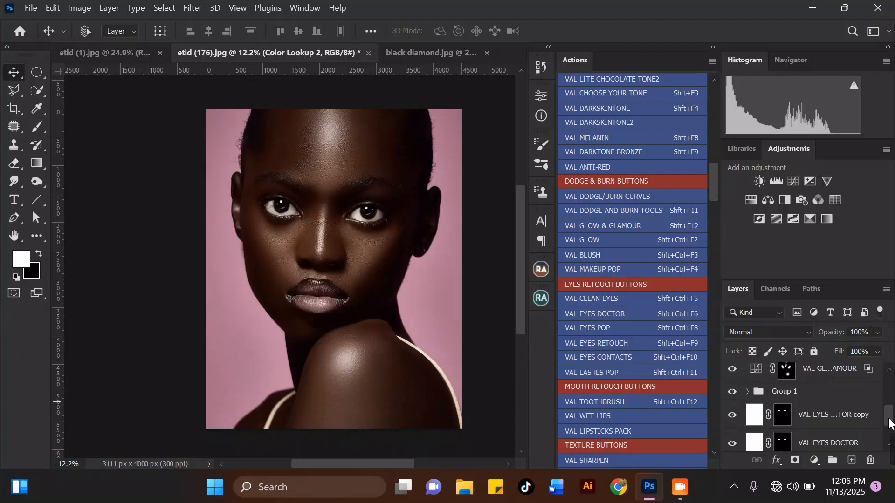
left_click(839, 383)
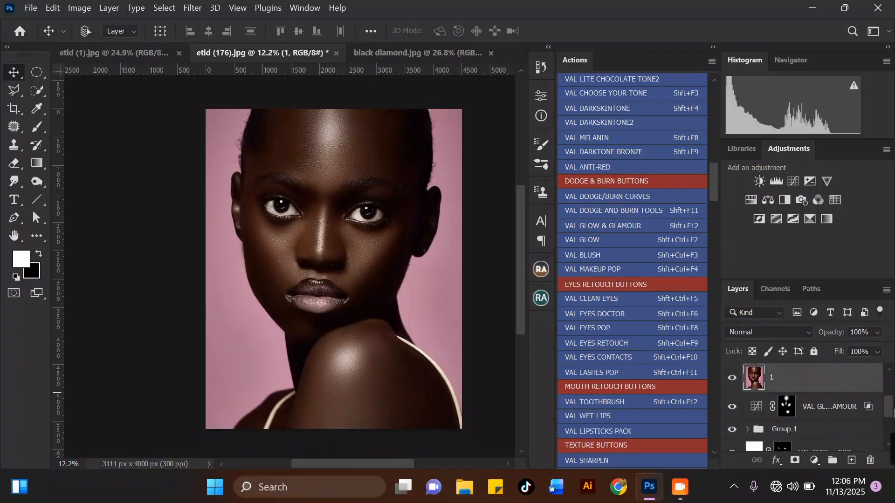
left_click_drag(889, 412, 886, 439)
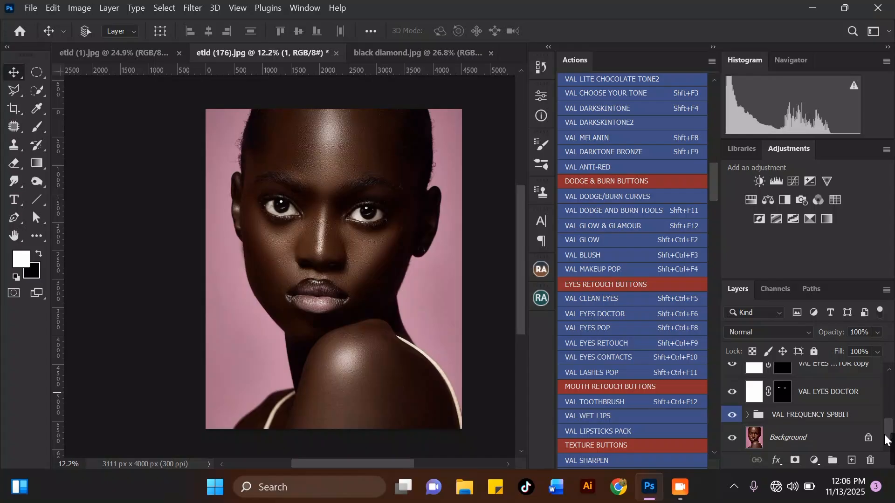
left_click(858, 415, "shift")
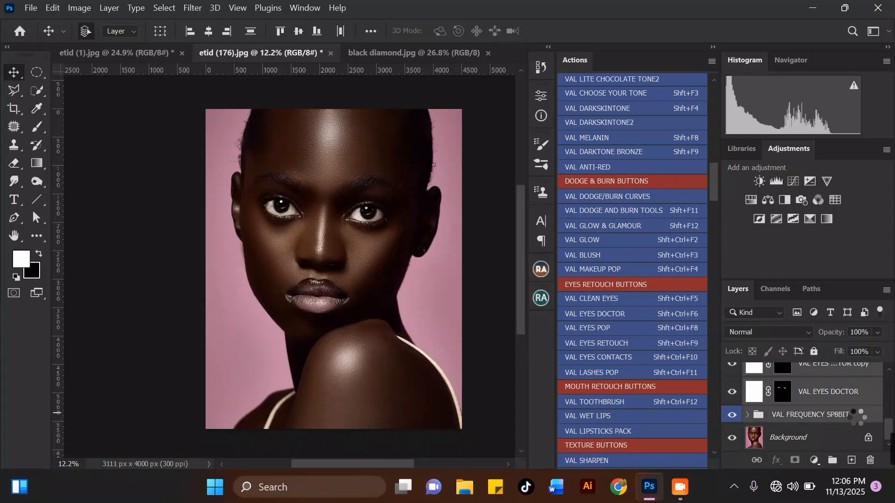
key("ctrl+e")
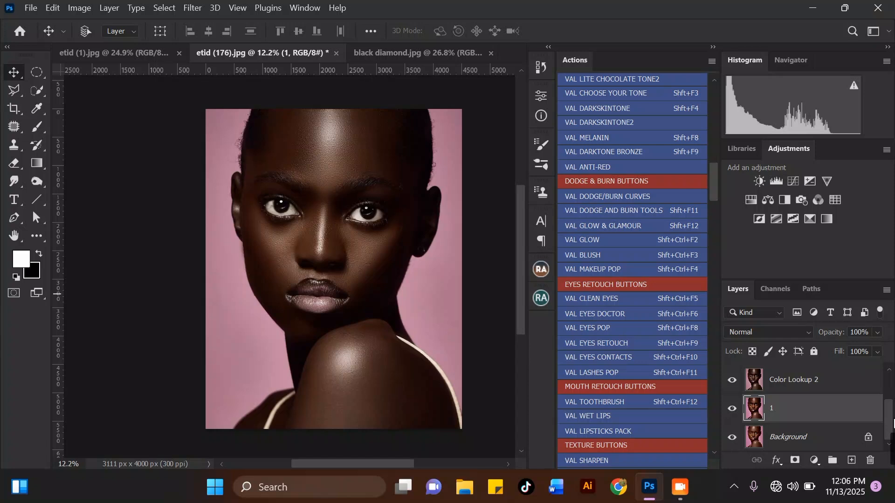
Step: Hide the Color Lookup 2 and 1 layers, then show them one by one to compare the original, retouch and grade
left_click(732, 380)
left_click(732, 409)
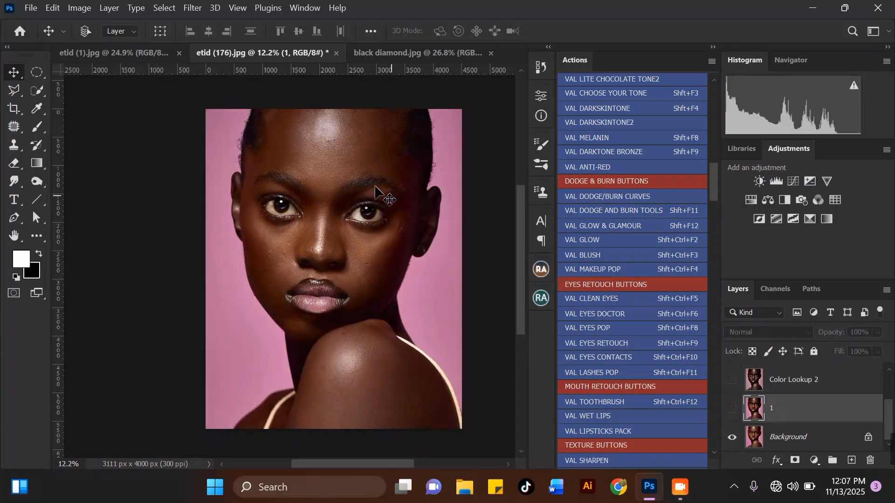
scroll(328, 177, "up", 3)
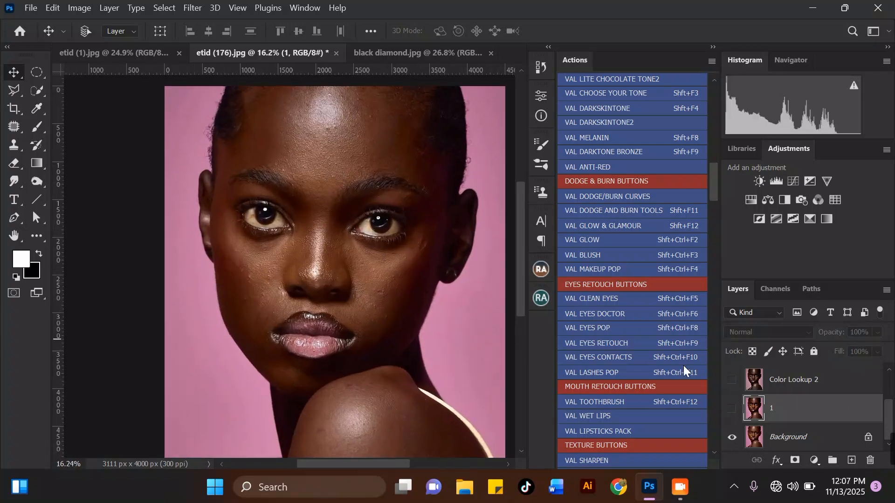
left_click(731, 409)
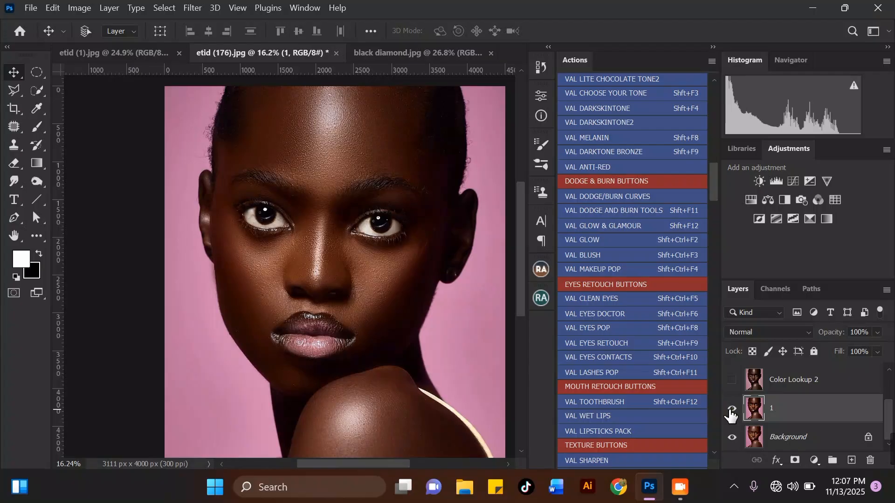
left_click(731, 382)
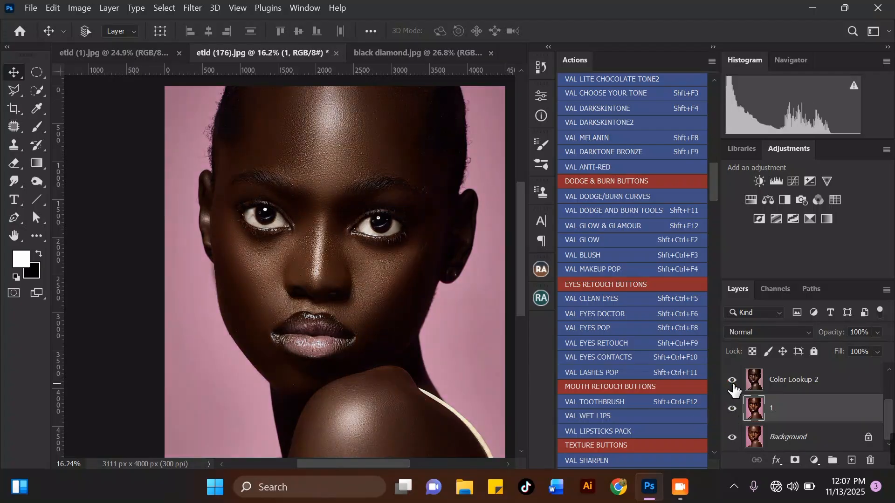
Step: Toggle the Color Lookup 2 and 1 layers off and back on for another before-and-after check against the Background
left_click(732, 382)
left_click(732, 408)
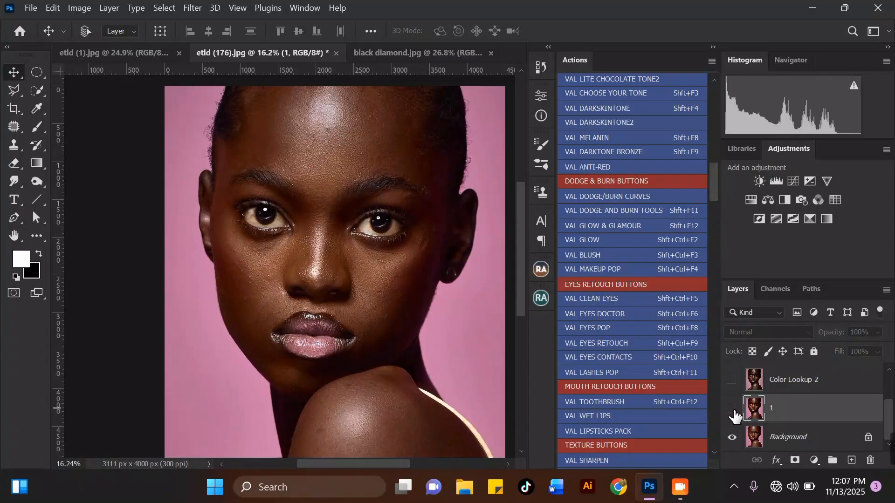
left_click(732, 407)
left_click(732, 381)
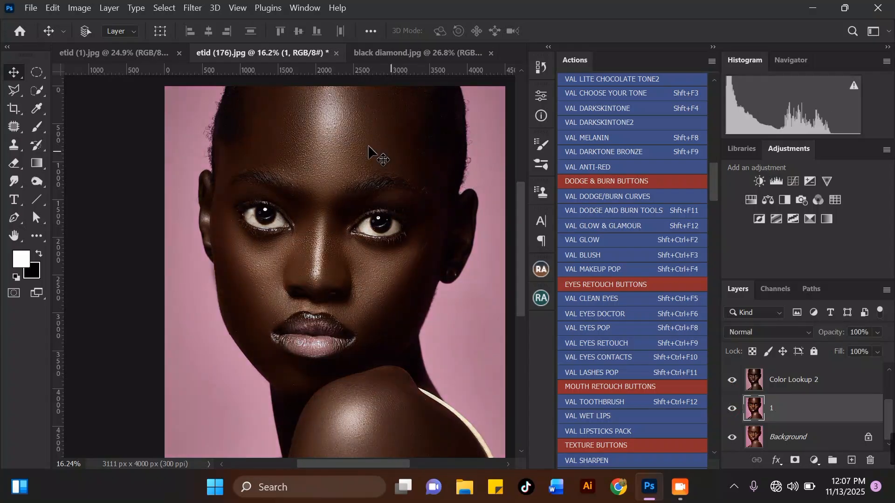
Step: Examine the graded skin texture and highlights on the face and shoulder at closer and wider views
scroll(343, 139, "down", 1)
scroll(325, 162, "up", 1)
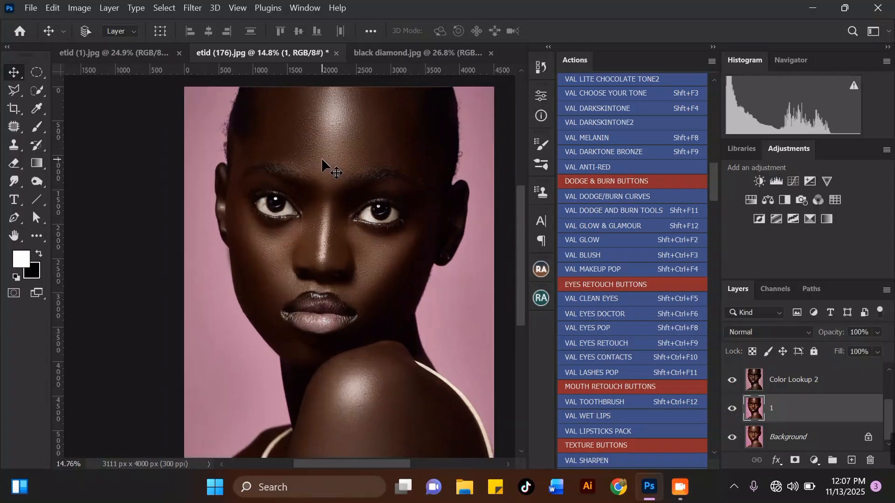
scroll(419, 307, "up", 1)
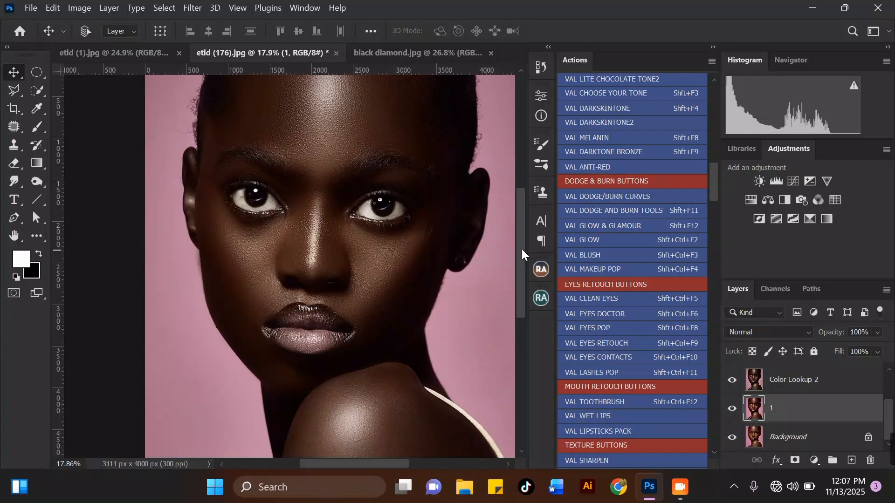
mouse_move(522, 249)
left_mouse_down()
mouse_move(521, 260)
mouse_move(520, 252)
left_mouse_up()
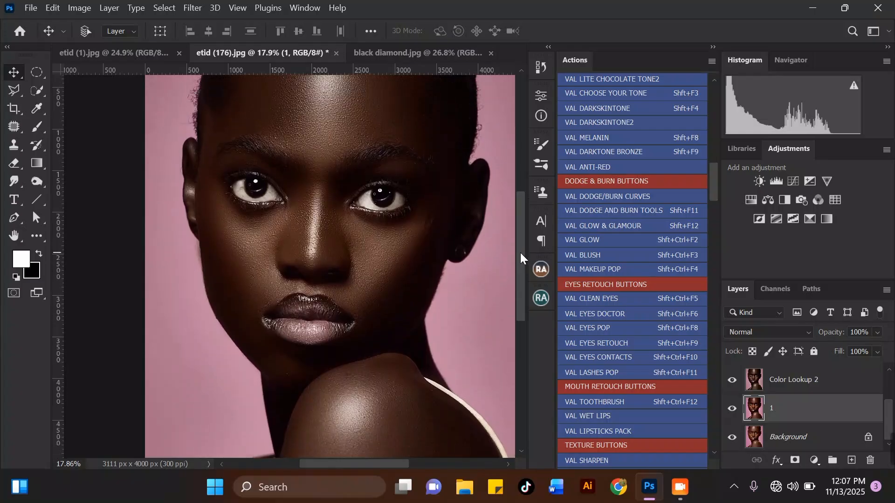
scroll(401, 149, "down", 1)
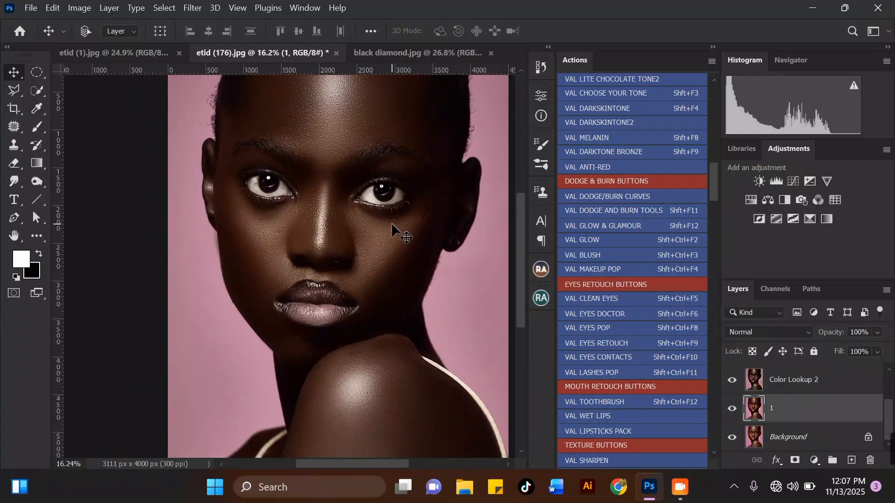
scroll(391, 225, "up", 2)
left_click_drag(521, 292, 521, 292)
scroll(396, 226, "down", 2)
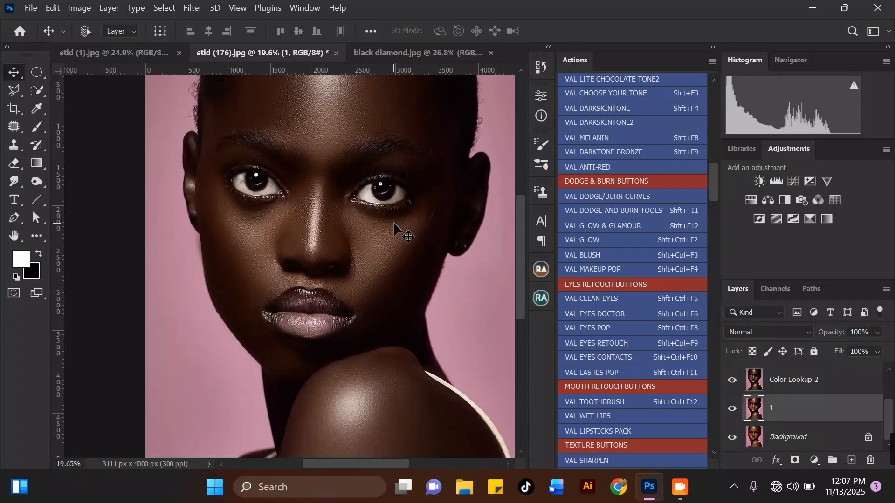
scroll(353, 101, "up", 2)
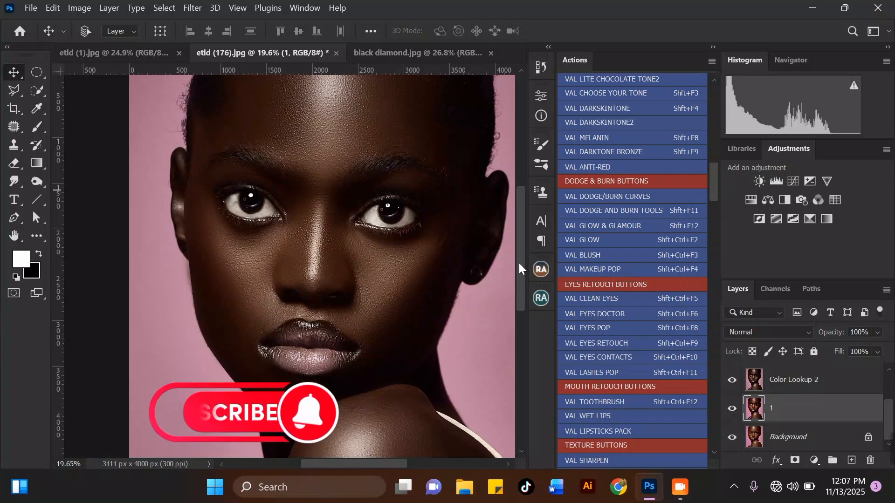
mouse_move(520, 263)
left_mouse_down()
mouse_move(521, 250)
mouse_move(521, 265)
left_mouse_up()
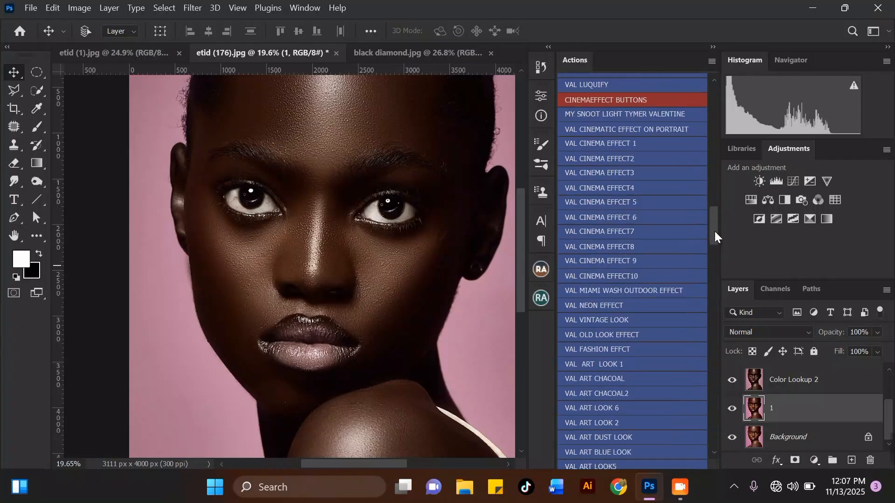